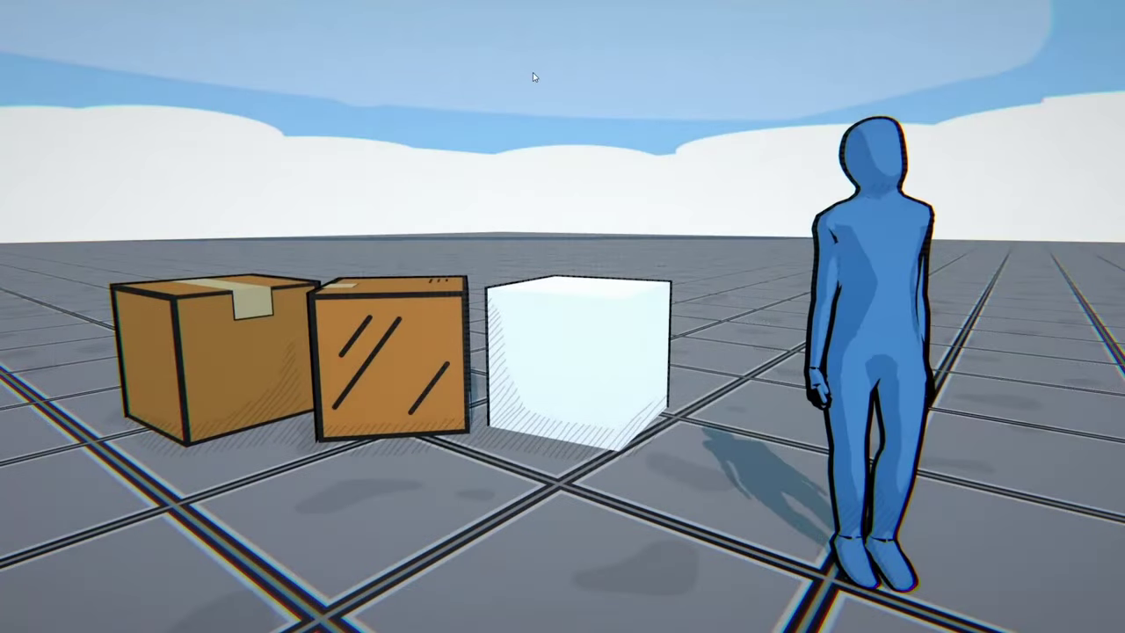
Add an Update Particle context below Initialize Particle and link it to the Initialize Particle output
key("space")
type("upd")
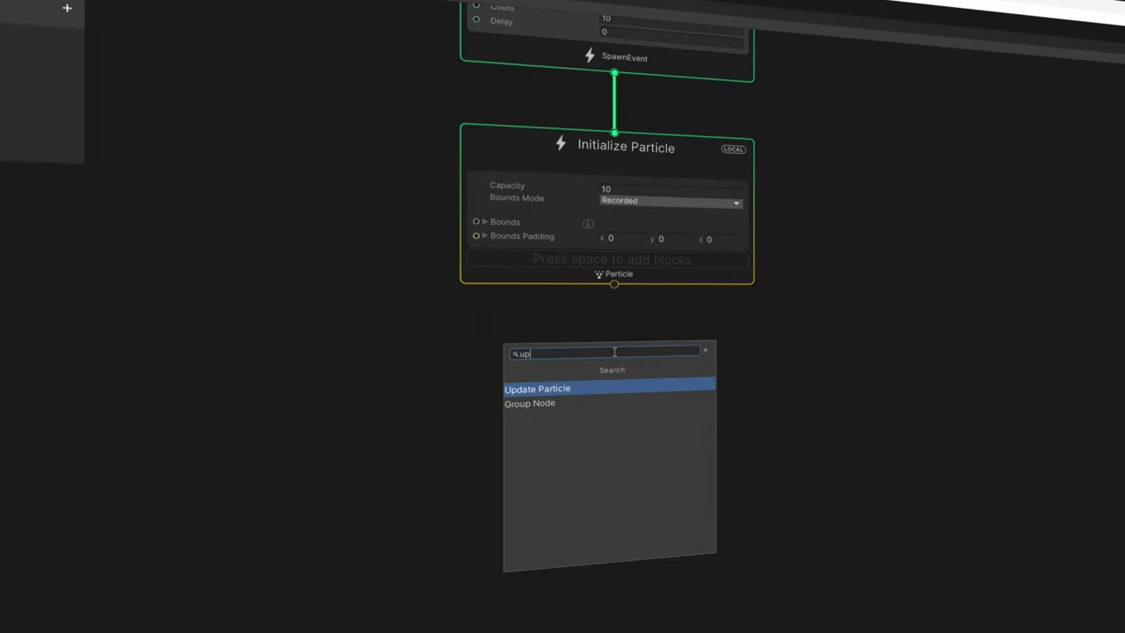
key("Return")
left_click_drag(718, 379, 581, 331)
left_click_drag(613, 255, 624, 308)
left_click(633, 444)
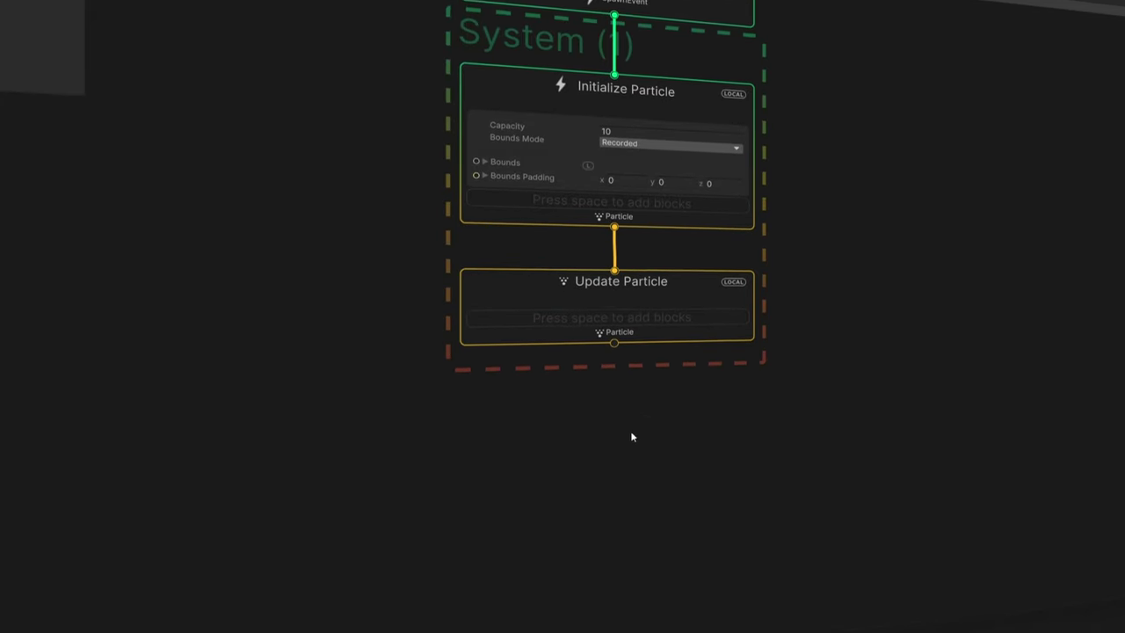
Add a quad output context below the Update Particle context
key("space")
type("quad")
key("Return")
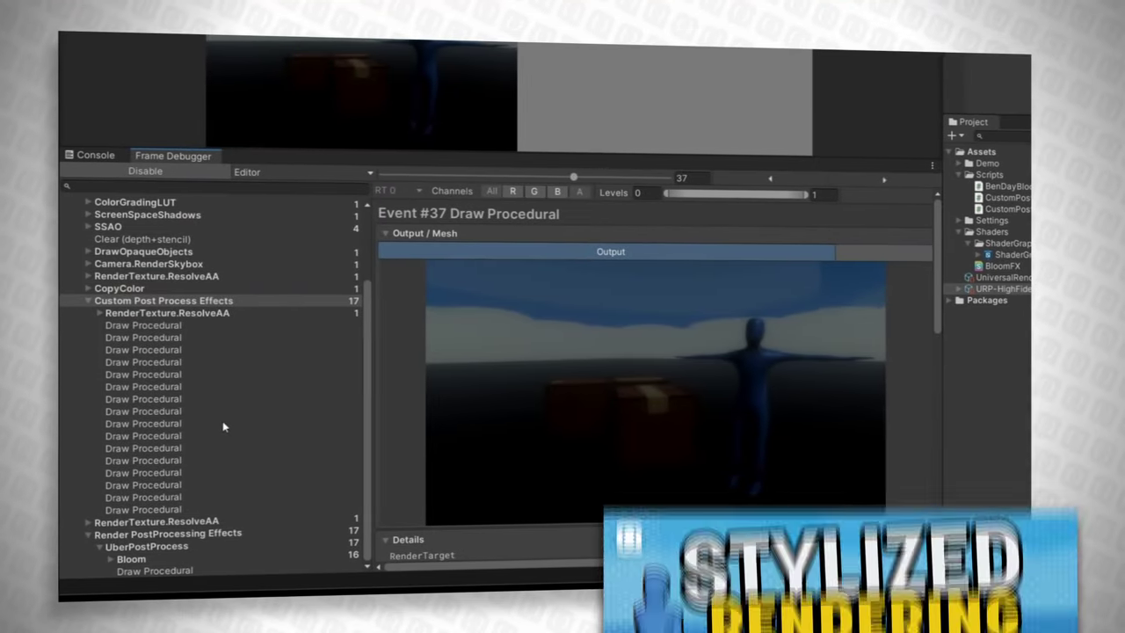
Examine the Custom Post Process Effects draw events and the textures used by the BloomFX shader in the Frame Debugger
left_click(199, 313)
key("Down")
key("Down")
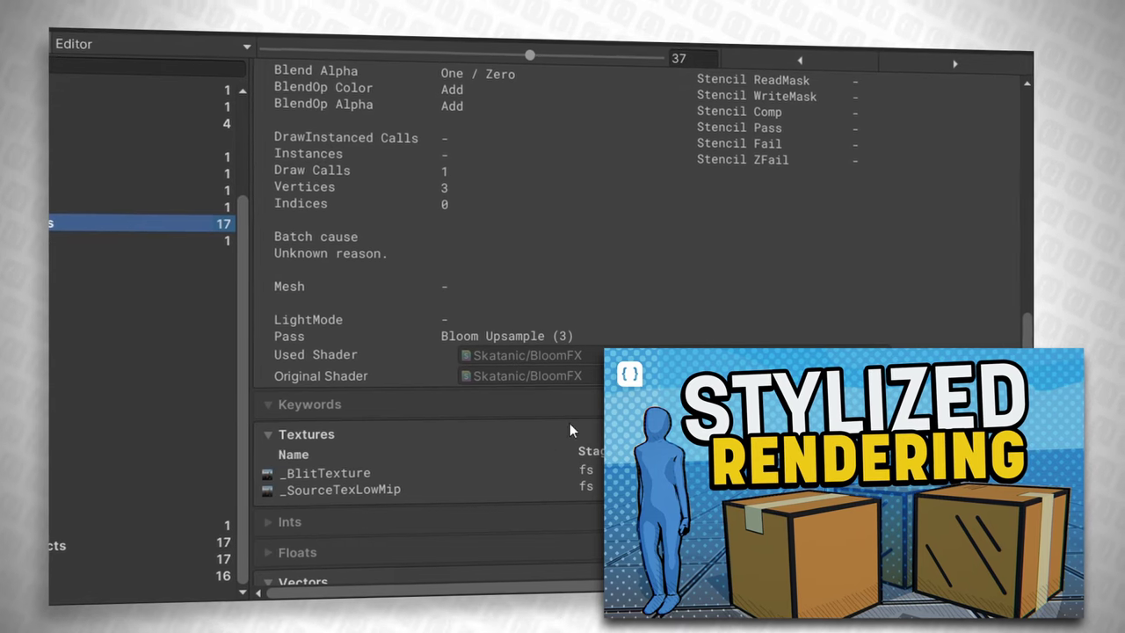
left_click(260, 482)
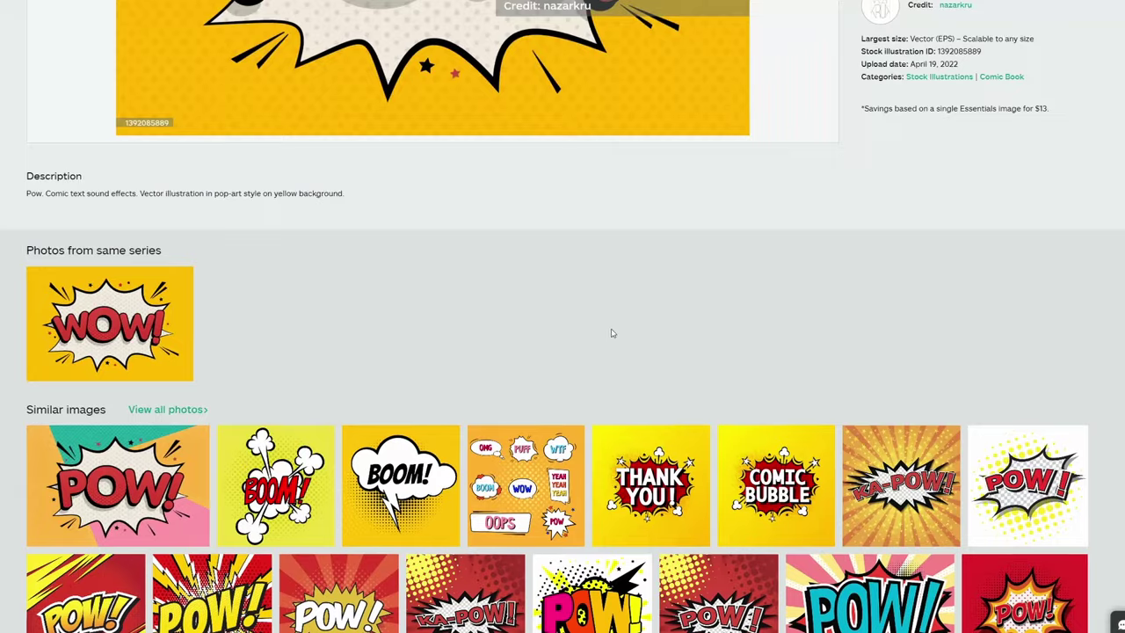
Browse comic-style POW illustrations and the gallery images of the Epic Toon FX and Cartoon VFX Deluxe asset packs
scroll(611, 331, "down", 4)
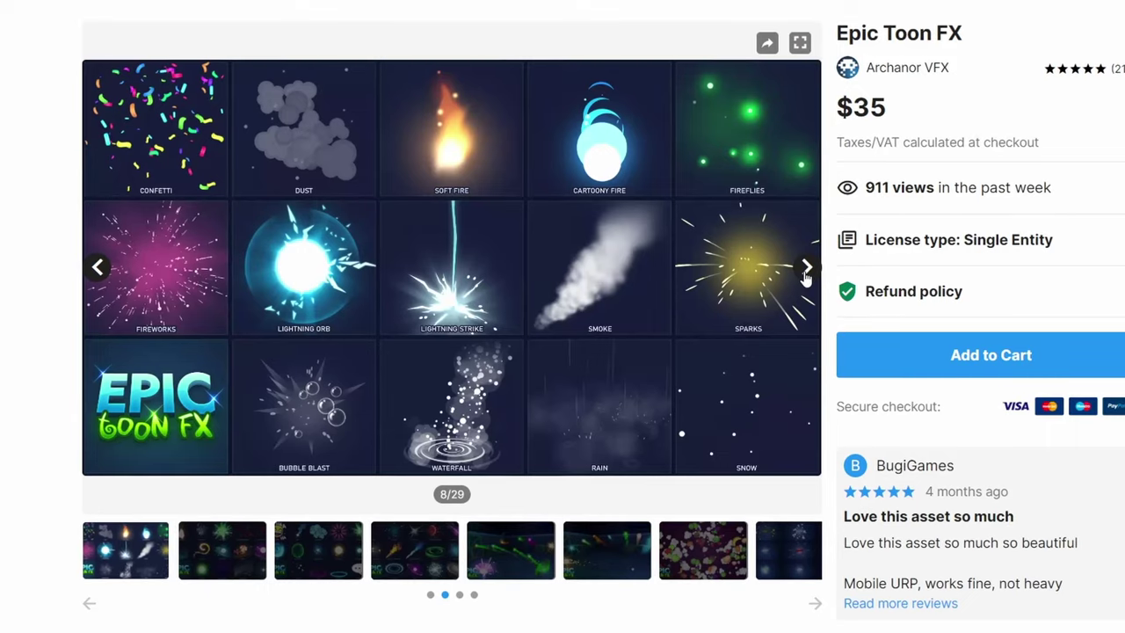
left_click(808, 268)
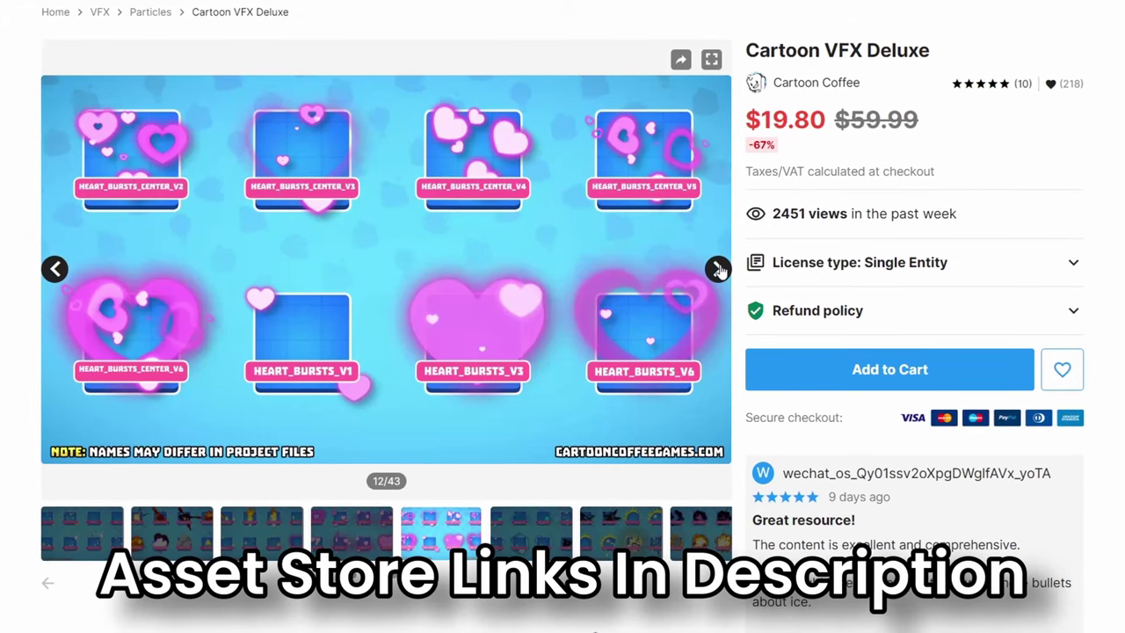
left_click(718, 270)
left_click(718, 269)
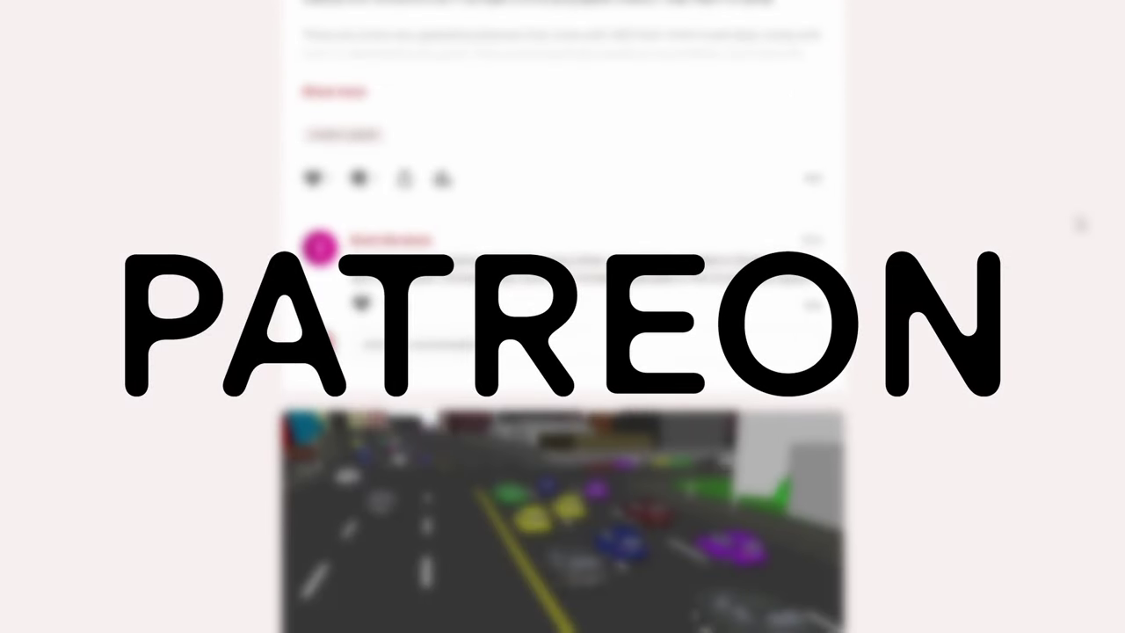
Look through the Patreon posts on the Simple Traffic System case study and the Building Roads With Splines package
scroll(1080, 225, "down", 4)
scroll(563, 317, "down", 2)
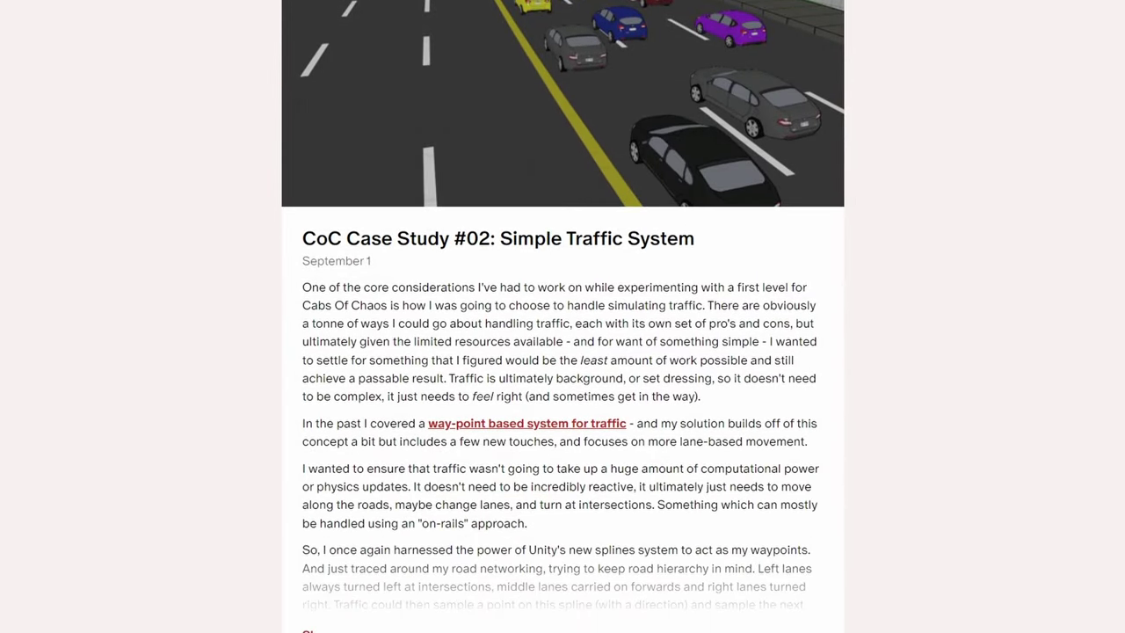
scroll(572, 322, "down", 7)
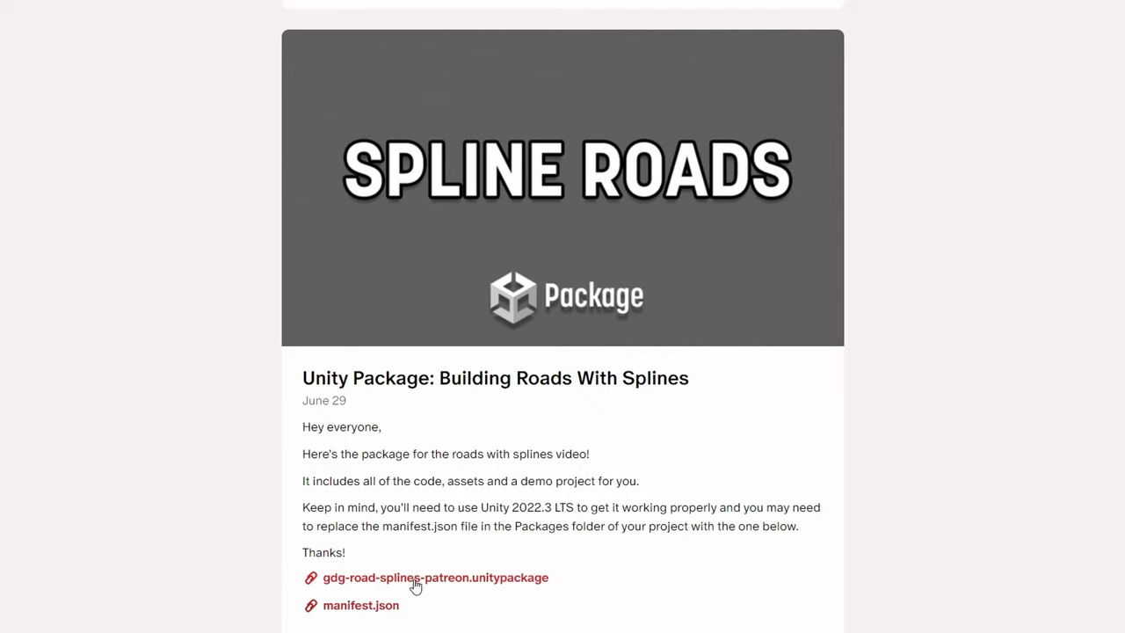
scroll(563, 316, "down", 10)
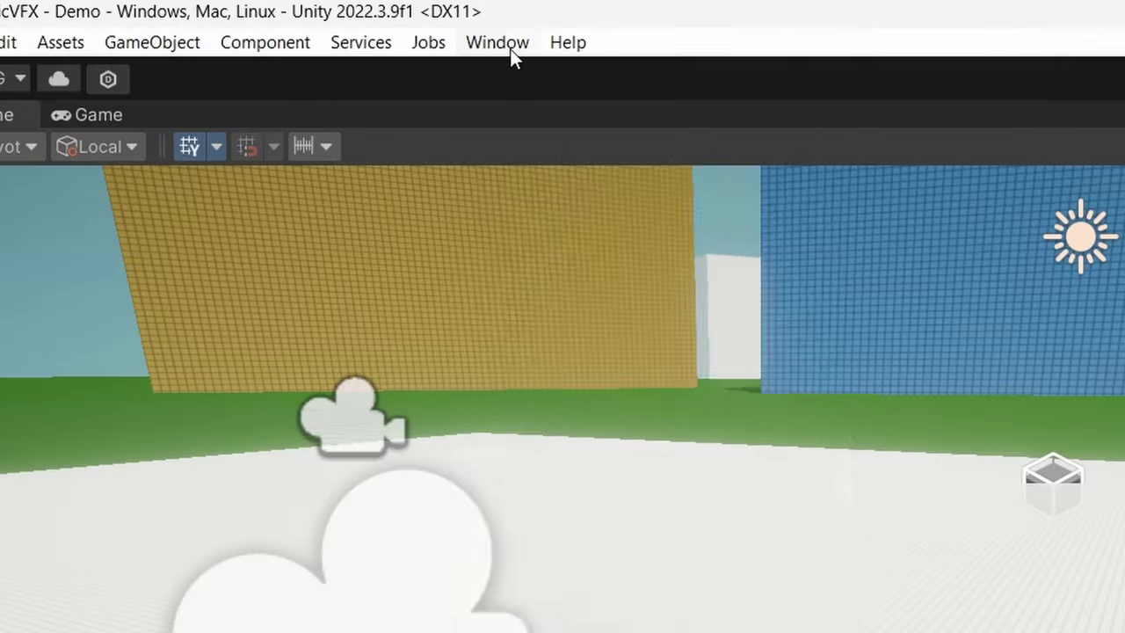
Install the visual effects authoring package in the ComicVFX Unity project
left_click(217, 18)
left_click(576, 348)
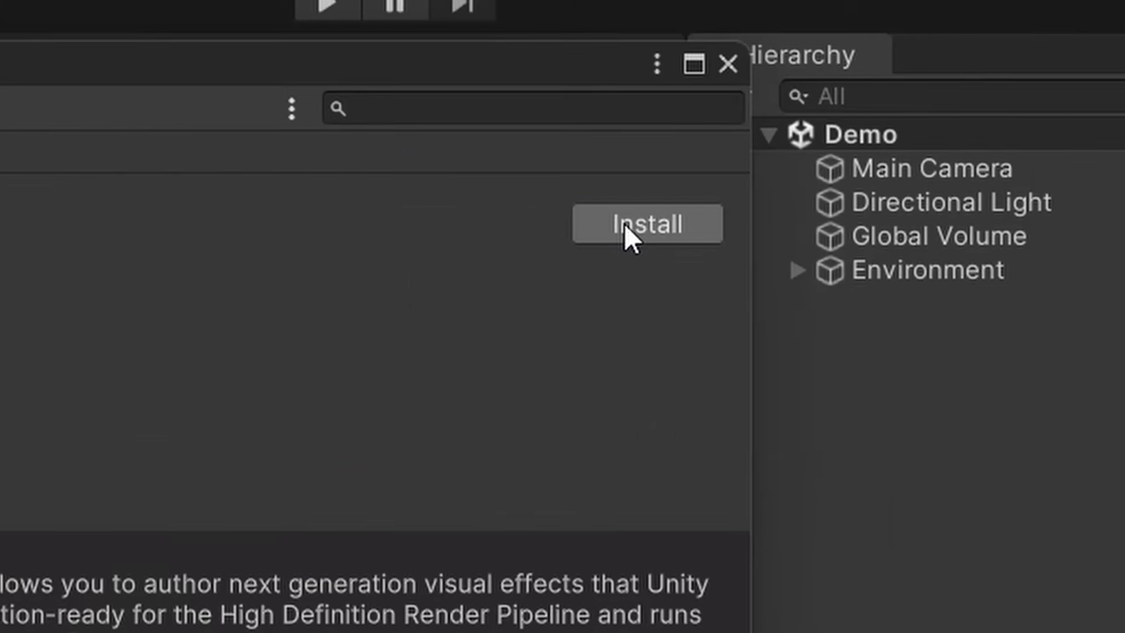
left_click(624, 223)
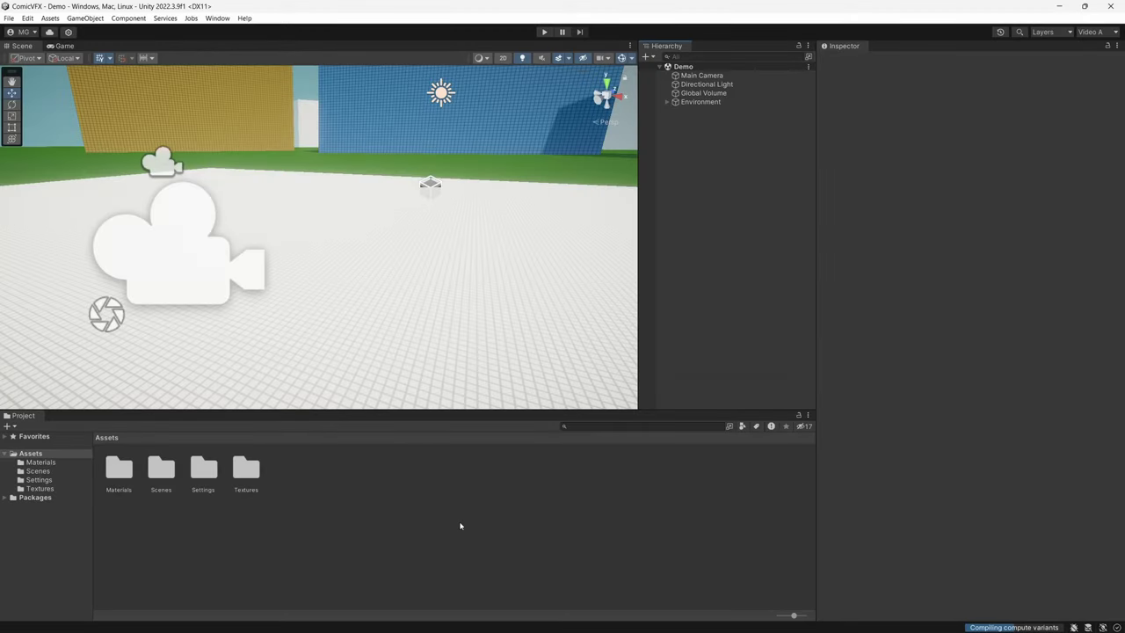
Create a Visual Effect Graph asset named ComicVFX in the project's Assets folder
right_click(459, 525)
mouse_move(289, 104)
mouse_move(677, 512)
left_click(803, 511)
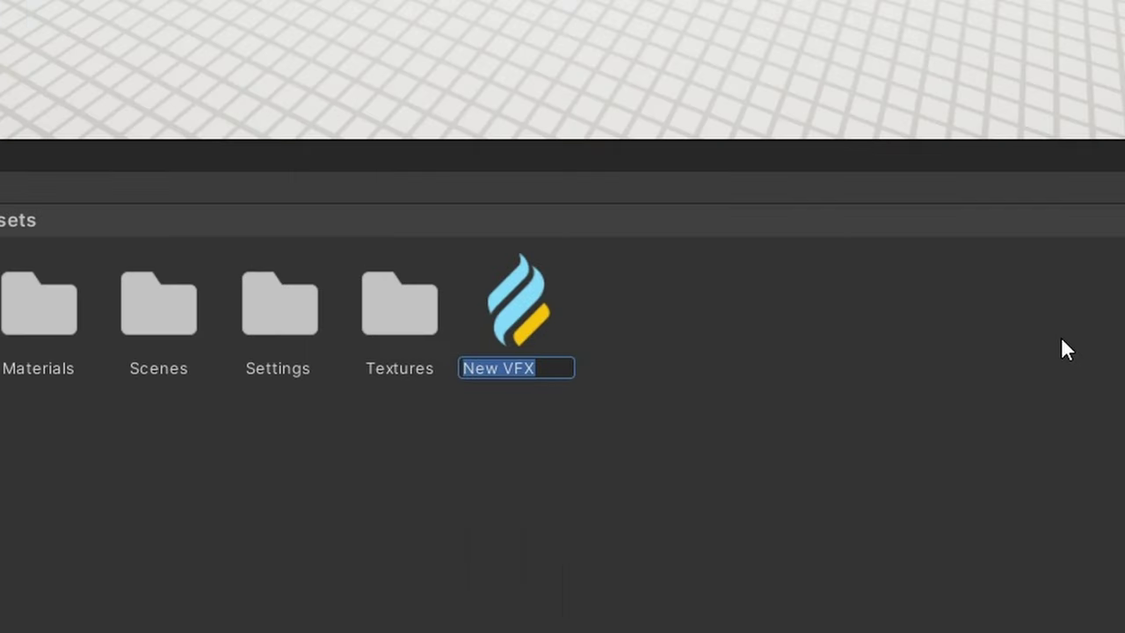
type("ComicVFX")
key("Return")
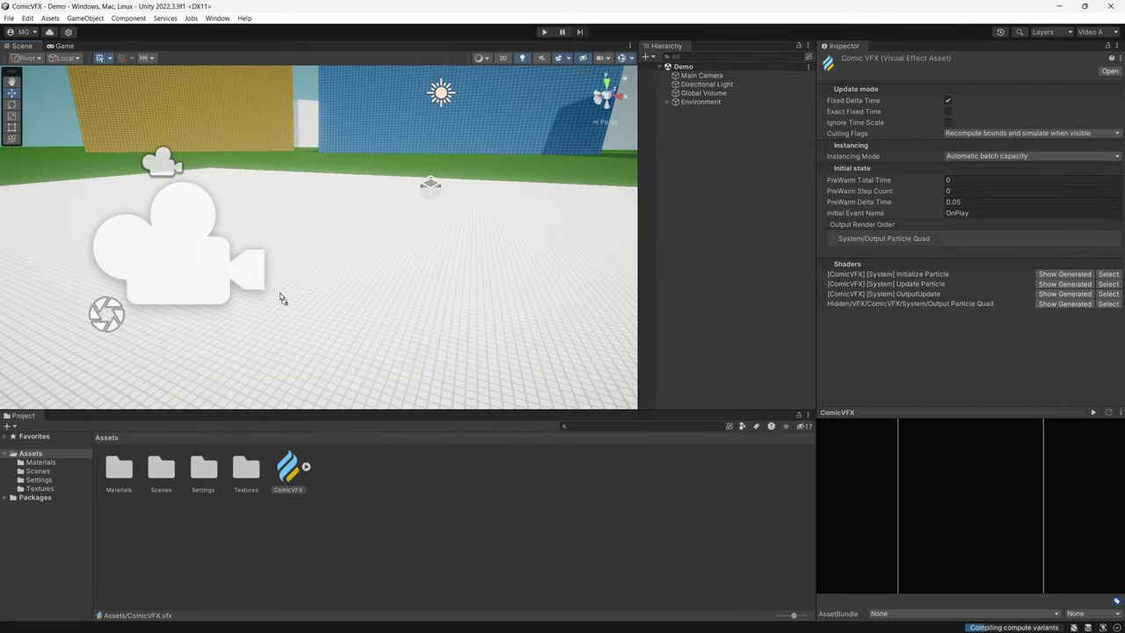
Place the ComicVFX effect into the Demo scene on the white ground
left_click_drag(284, 302, 282, 290)
right_click_drag(282, 246, 356, 324)
scroll(359, 308, "down", 5)
key("w")
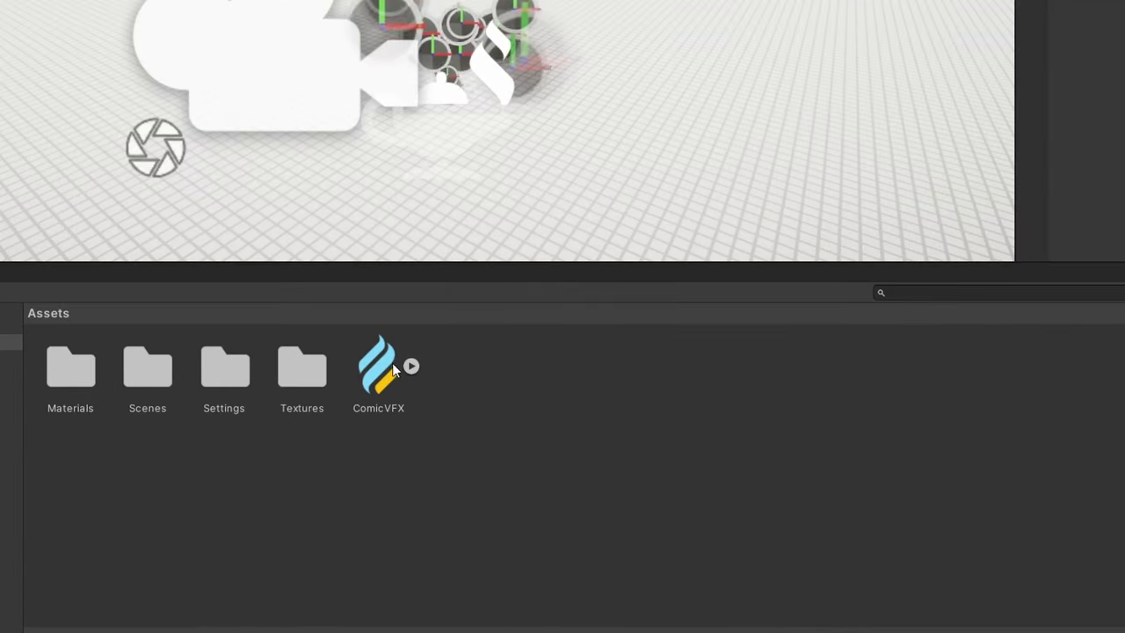
Open the ComicVFX graph and clear out the default particle contexts, keeping only the Spawn context
double_click(382, 362)
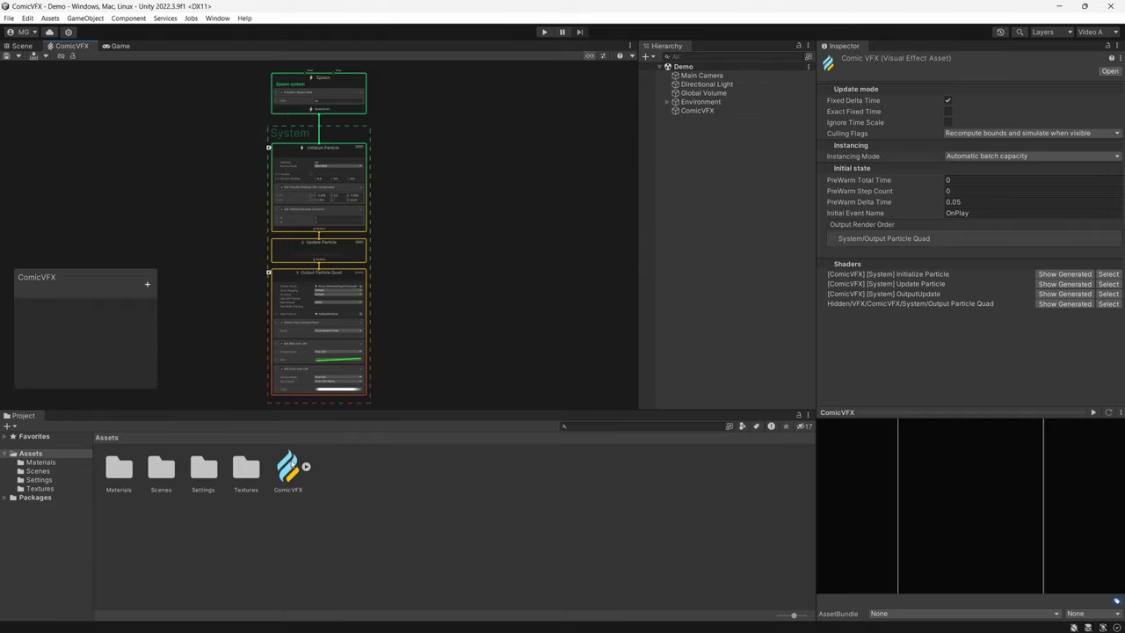
middle_click_drag(639, 255, 613, 72)
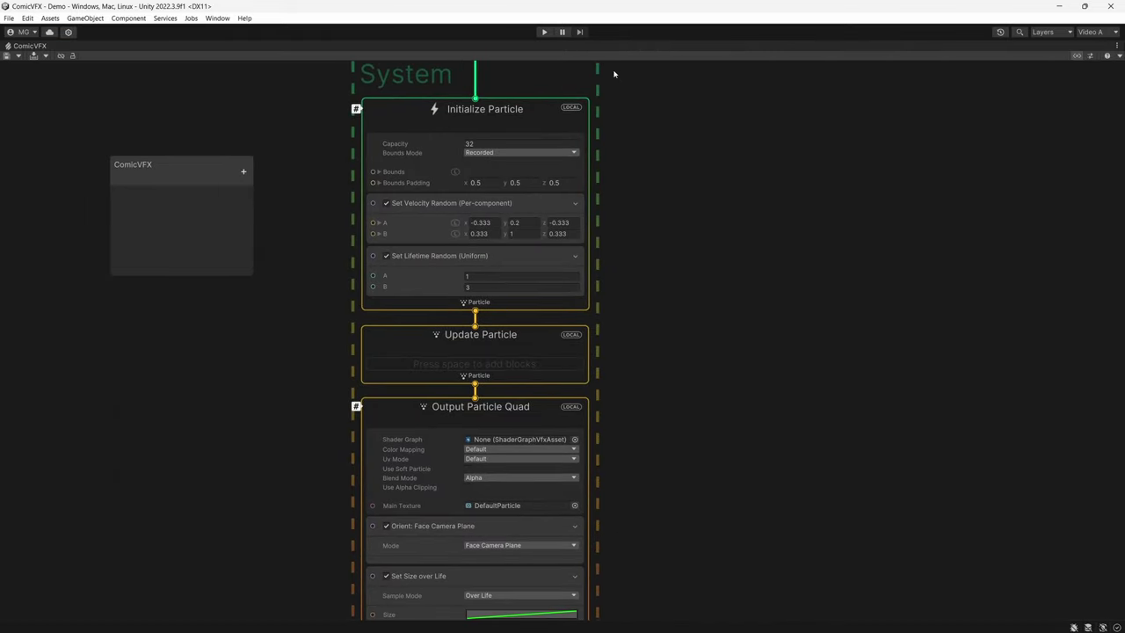
middle_click_drag(634, 380, 588, 325)
scroll(631, 195, "down", 5)
left_click_drag(401, 160, 412, 183)
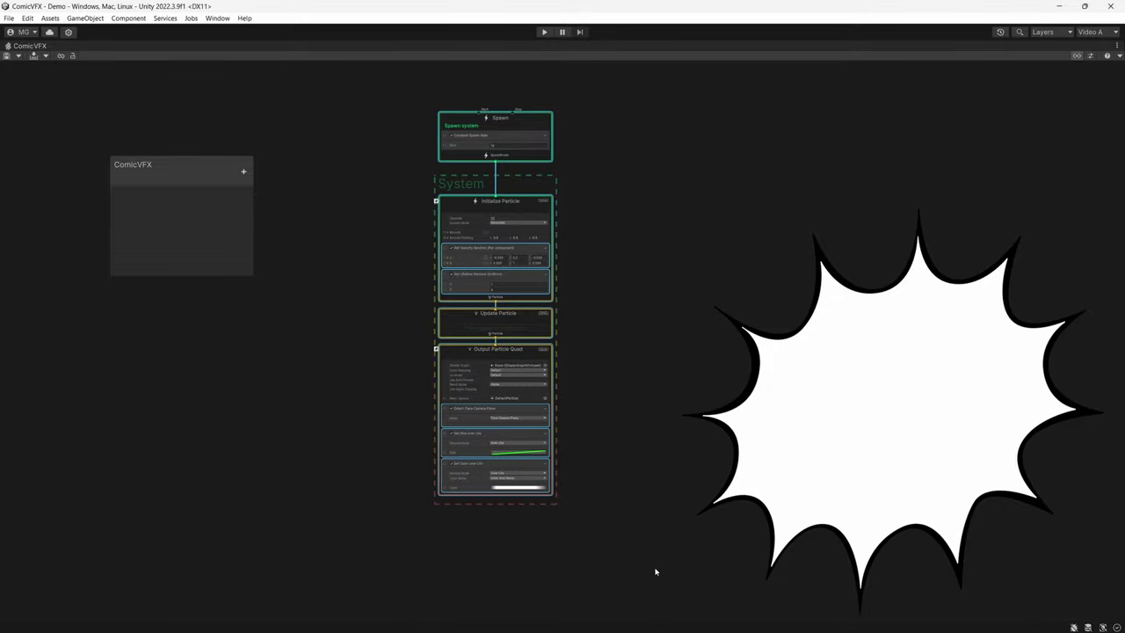
left_click_drag(655, 571, 379, 266)
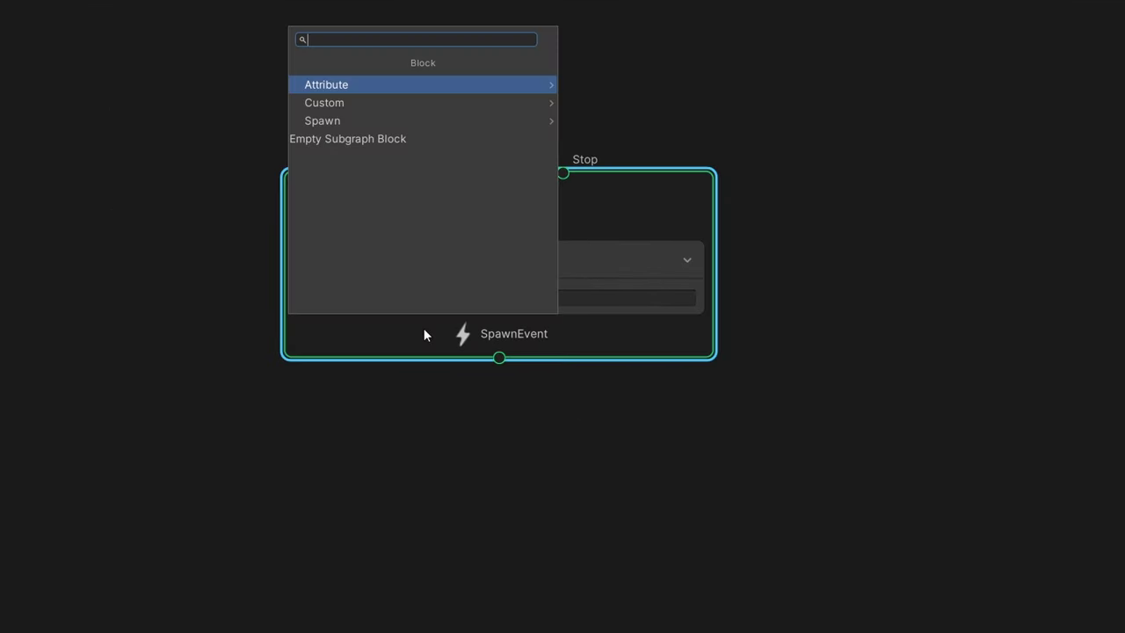
Replace the Spawn context's Constant Spawn Rate block with a Single Burst block that has a count of 1
key("Return")
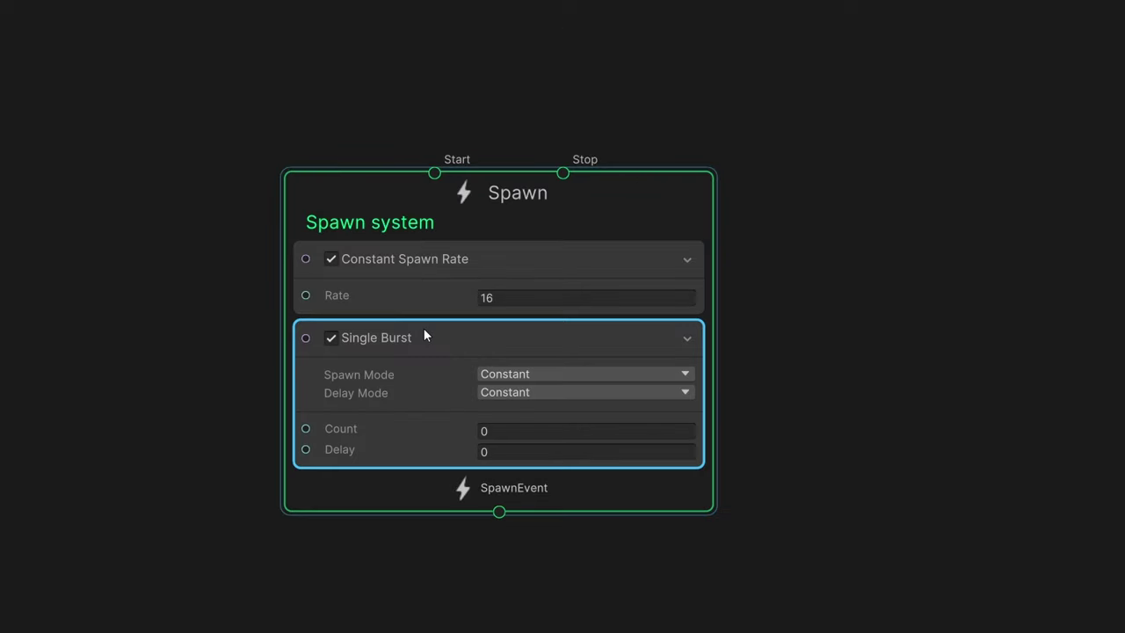
left_click(451, 264)
key("Delete")
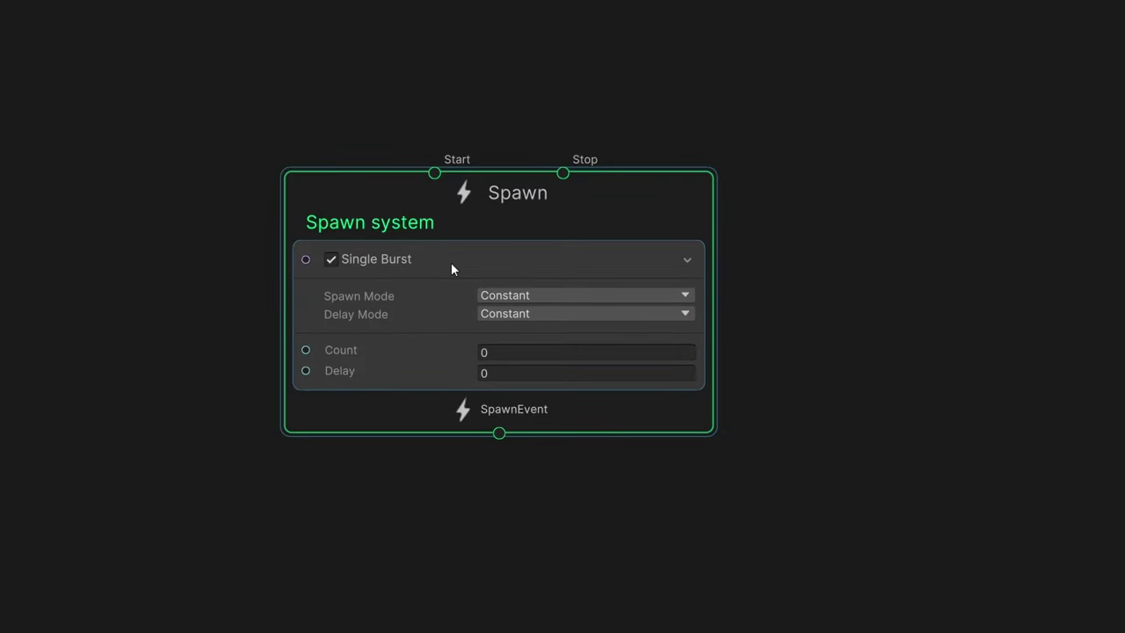
left_click(505, 358)
type("1")
key("Return")
Add an Initialize Particle context linked to SpawnEvent and set its capacity to 1
key("space")
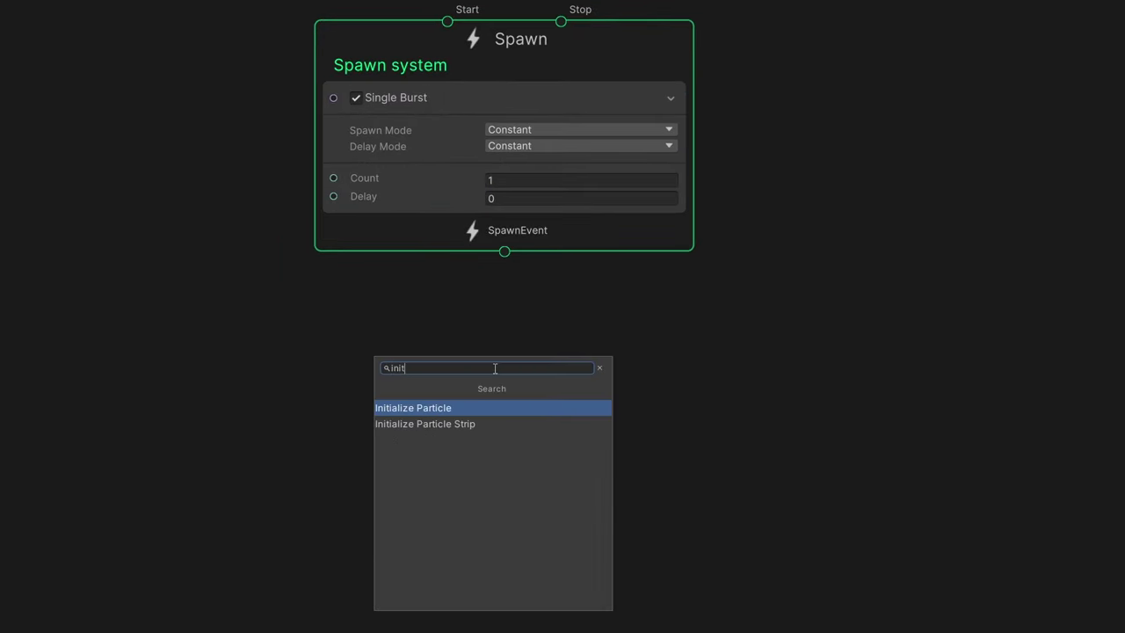
key("Return")
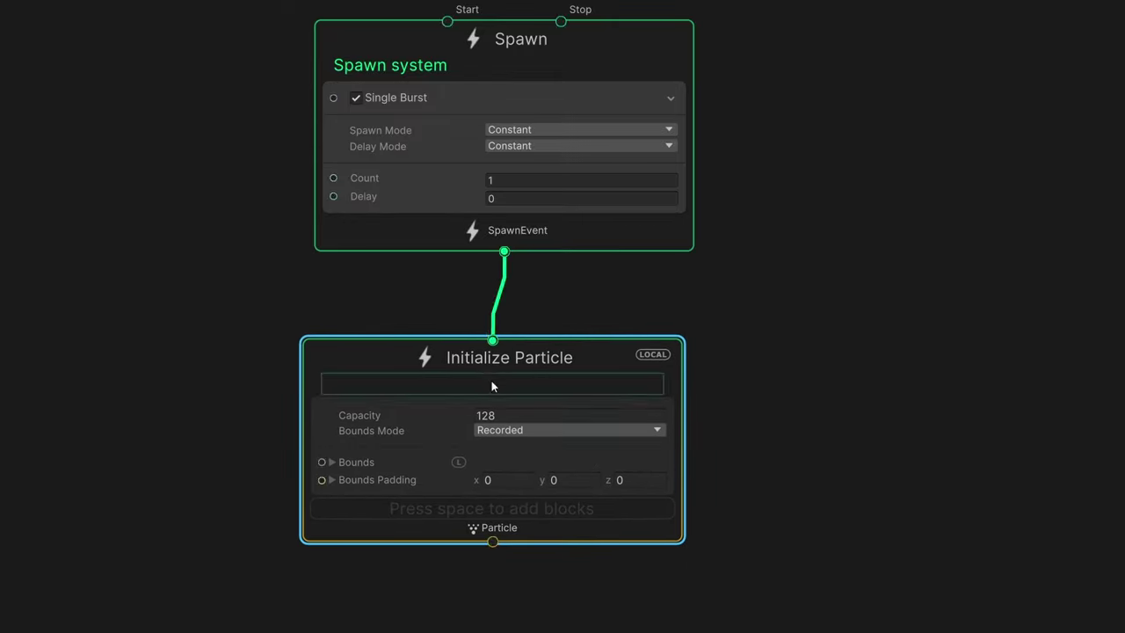
type("1")
key("Return")
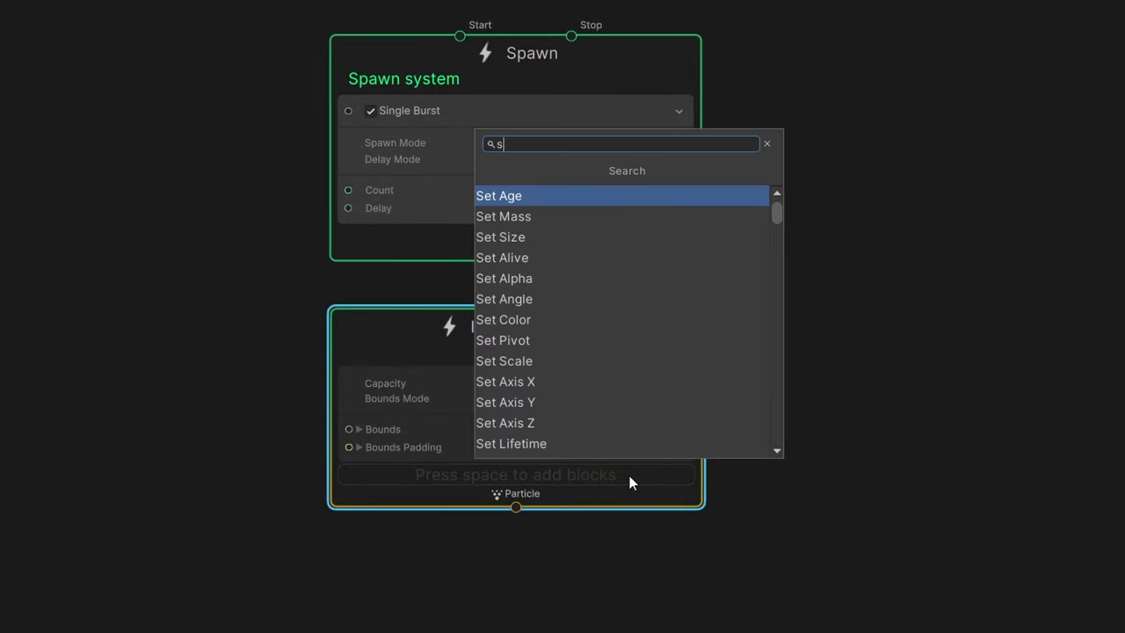
Add a Set Lifetime block to Initialize Particle with a lifetime of 2
type("et life")
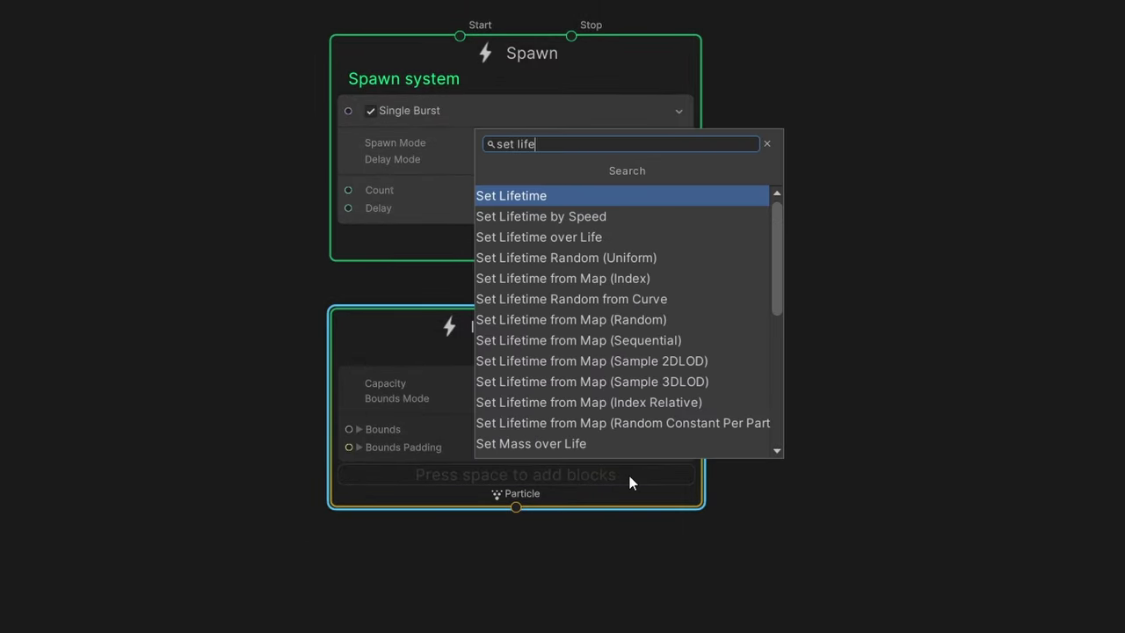
key("Return")
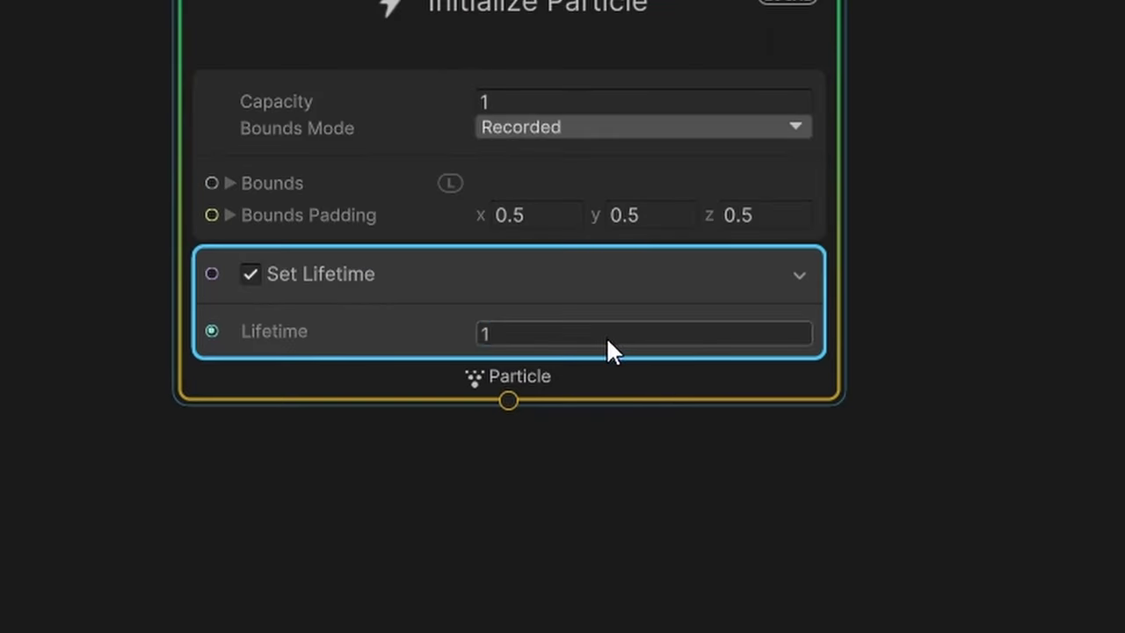
left_click(607, 339)
type("2")
key("Return")
Add an Output Particle Quad context and link it to the Initialize Particle output
key("space")
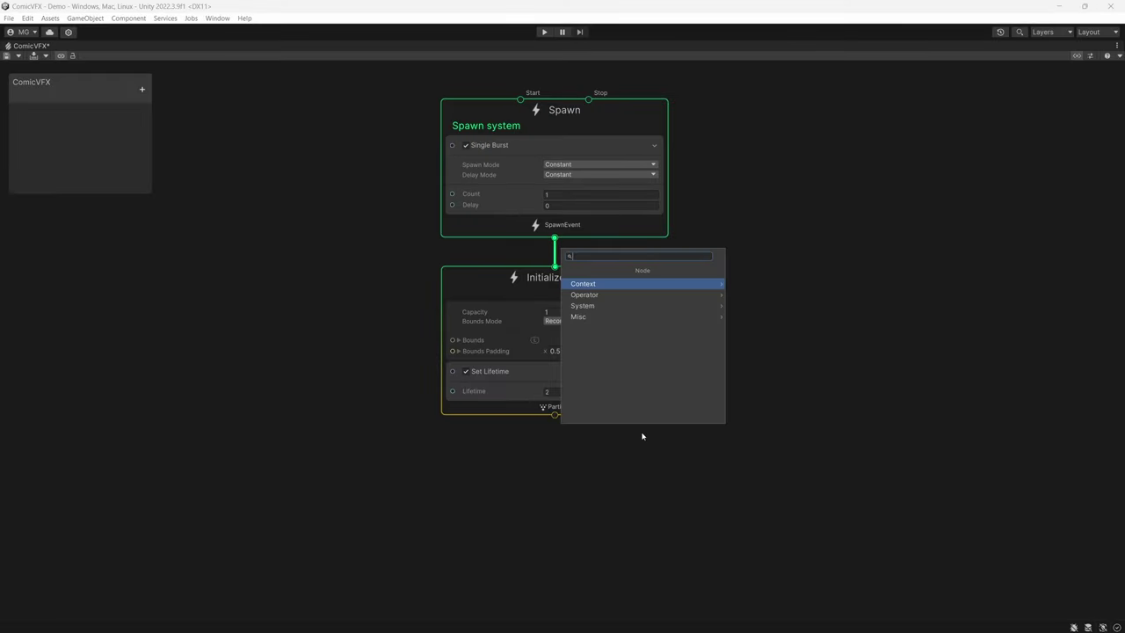
type("output qua")
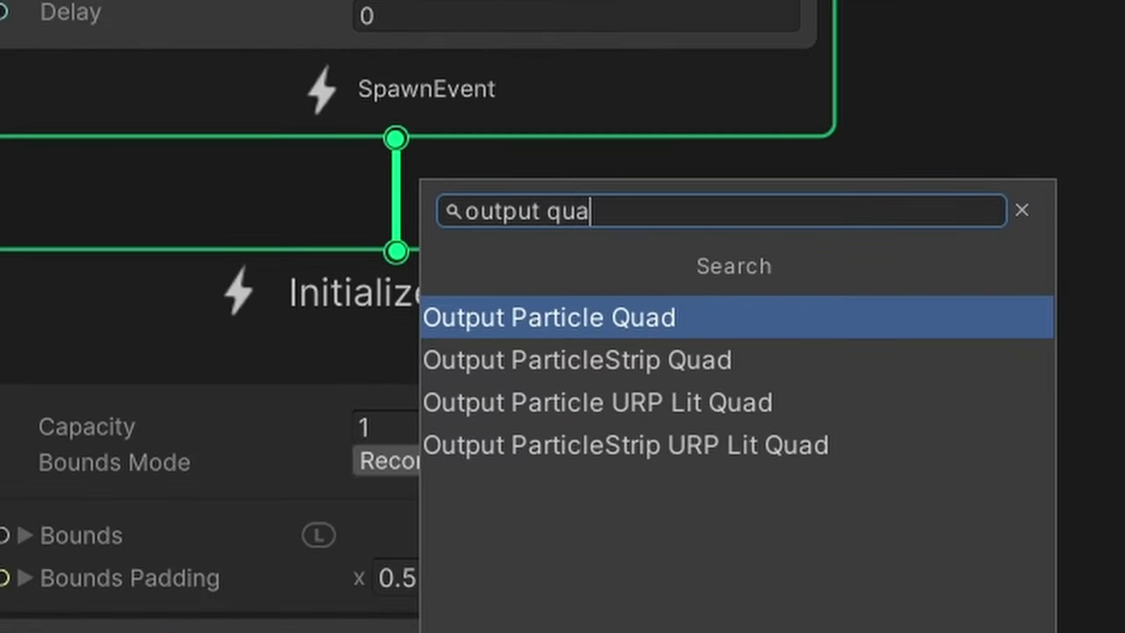
key("Return")
left_click_drag(858, 450, 561, 449)
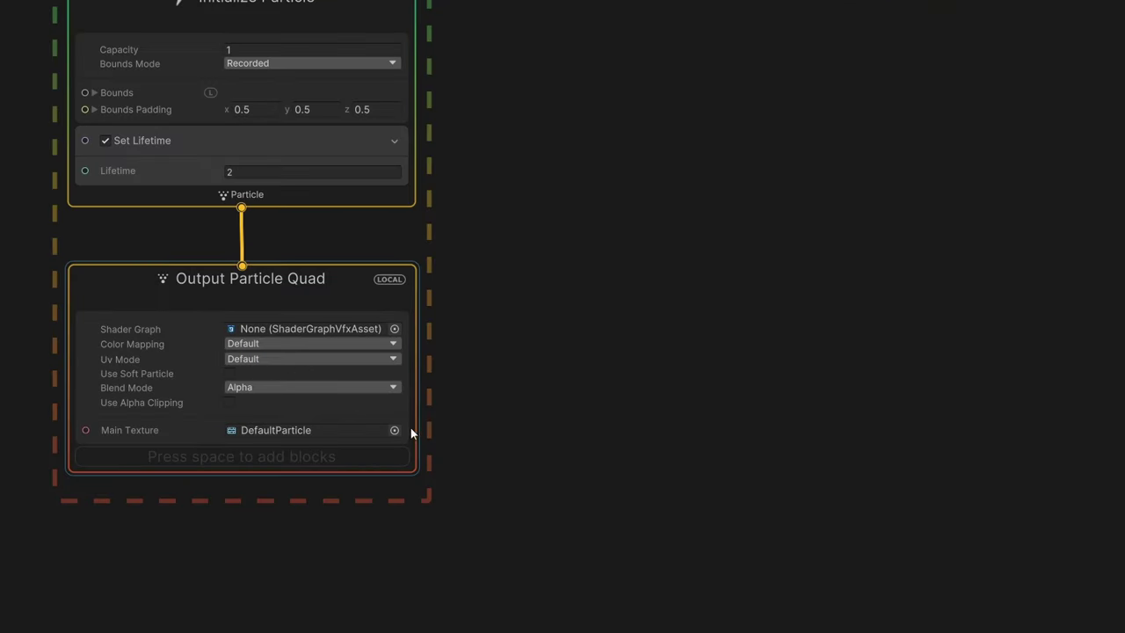
Assign the t_spike_bubble texture as the main texture of Output Particle Quad
left_click(846, 465)
left_click(431, 255)
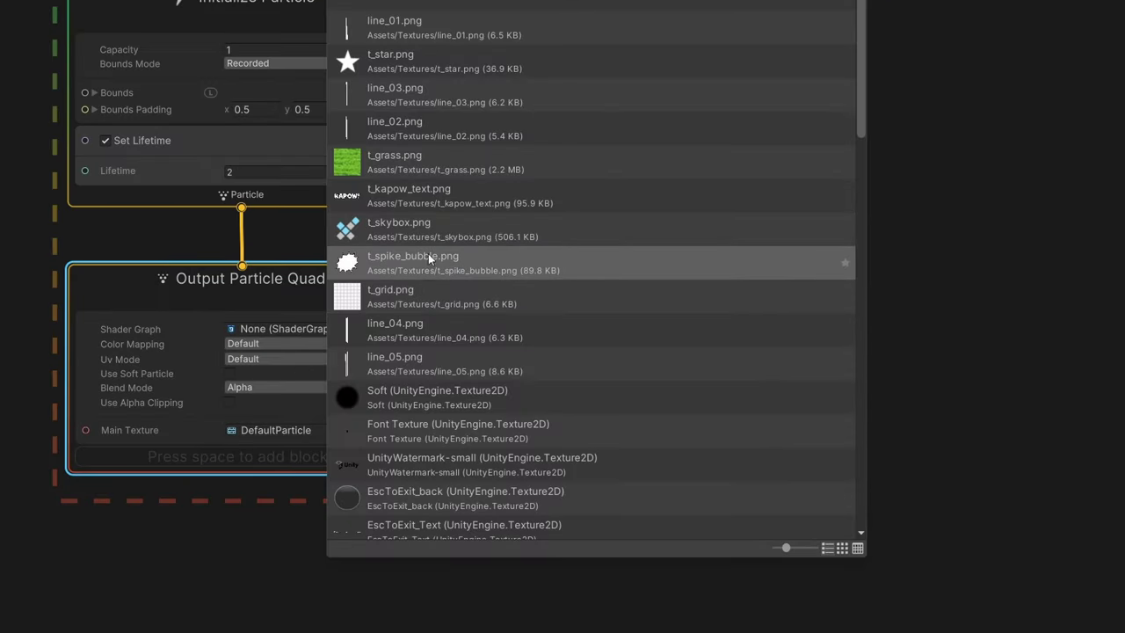
double_click(424, 258)
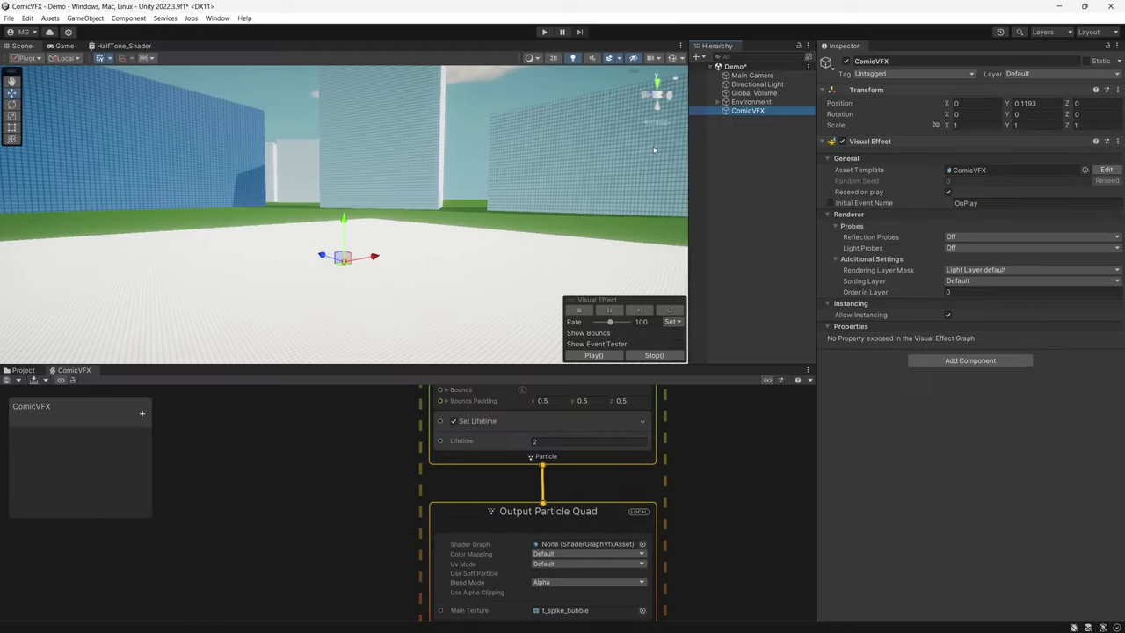
Examine the ComicVFX effect in the scene from several angles, comparing its size with the cube beside it
scroll(334, 264, "up", 3)
left_click_drag(290, 264, 385, 214, "alt")
scroll(384, 214, "up", 3)
middle_click_drag(364, 188, 372, 229)
scroll(395, 268, "up", 4)
left_click_drag(372, 229, 363, 213)
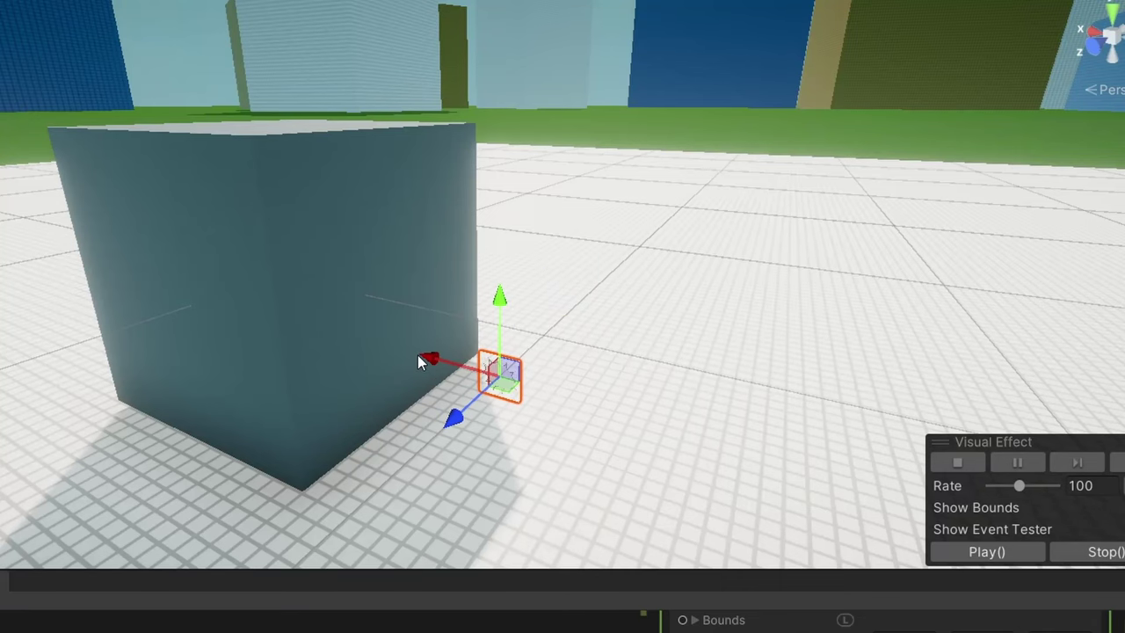
left_click_drag(539, 306, 560, 179)
left_click_drag(443, 273, 526, 286)
Add a Set Size block with a size of 1 to Initialize Particle and check the bubble beside the cube
type("set size")
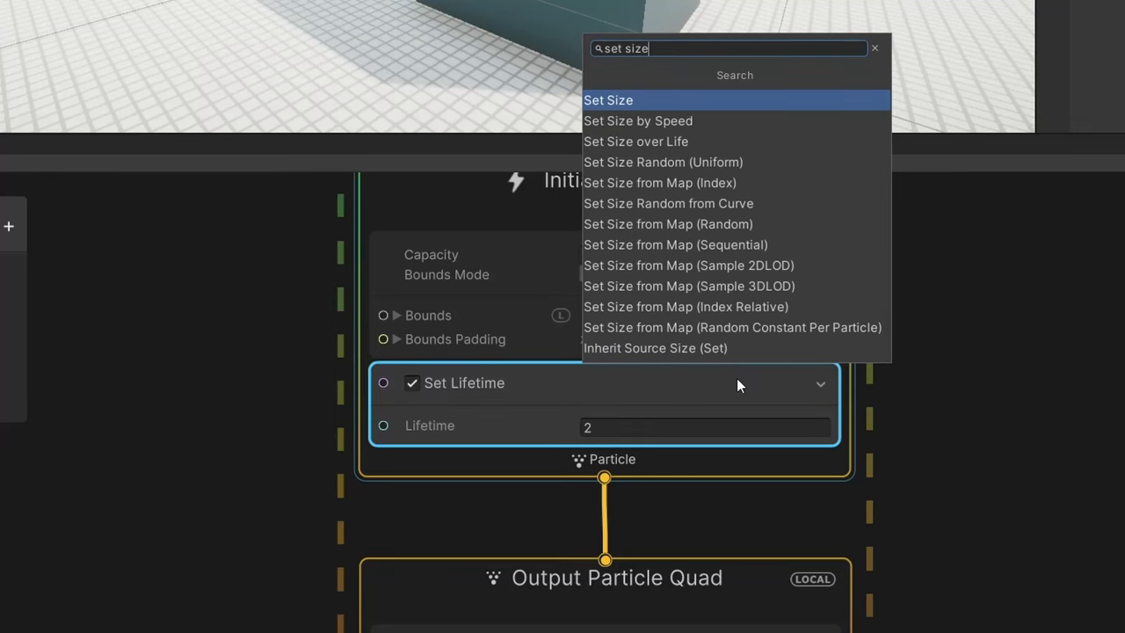
key("Return")
left_click(624, 427)
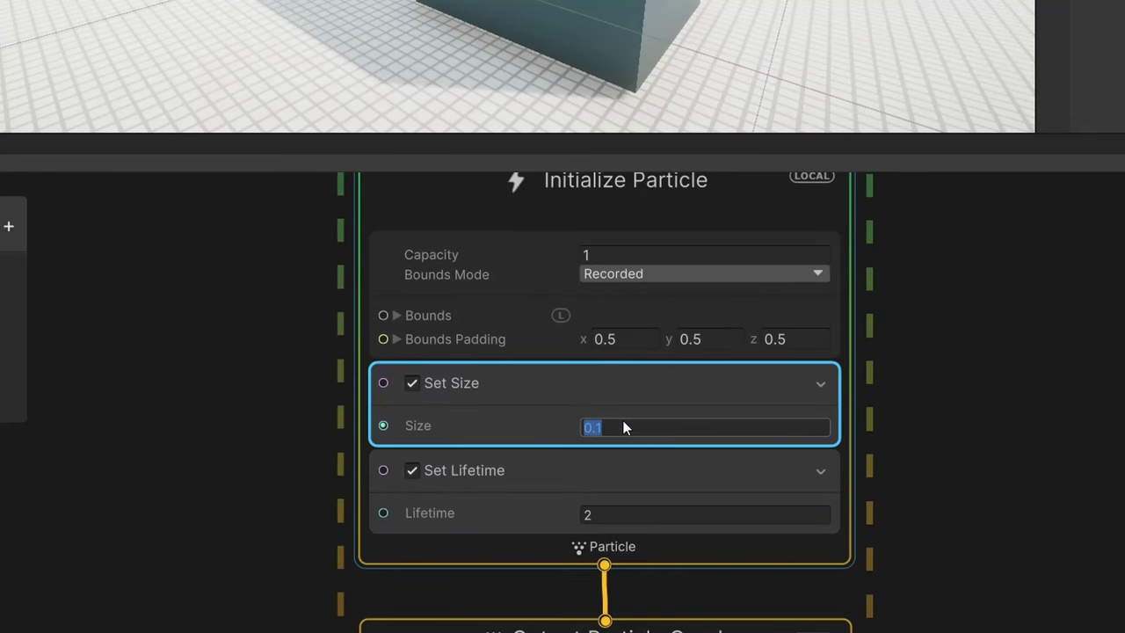
type("1")
left_click(1041, 397)
left_click_drag(795, 89, 585, 71, "alt")
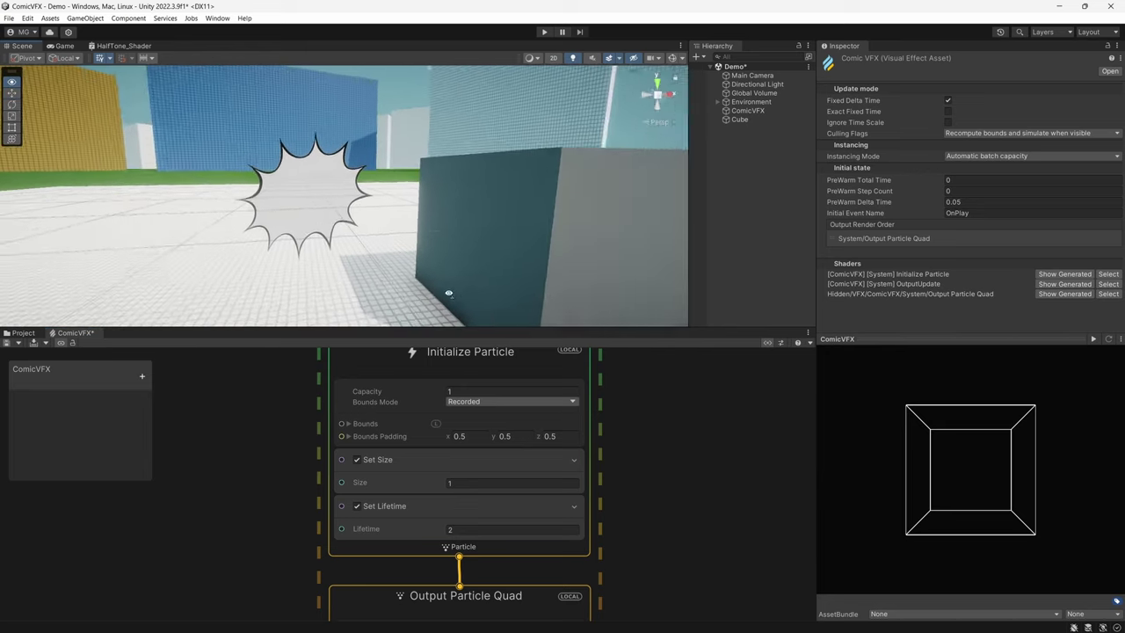
right_click_drag(448, 293, 602, 285)
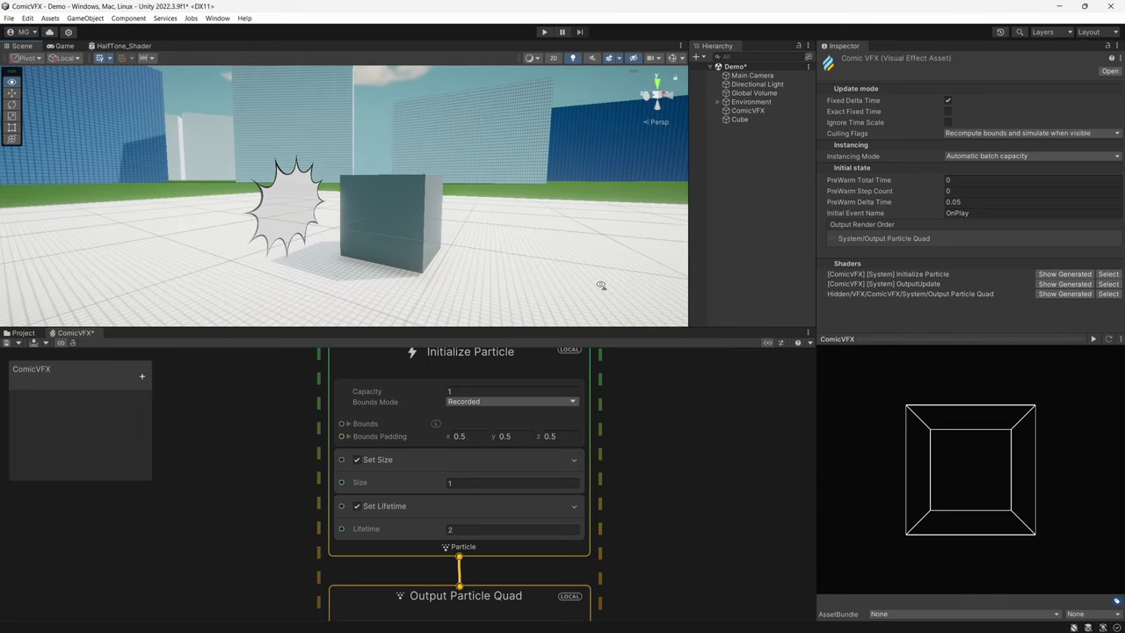
Duplicate the Bubble system beside the original and assign t_kapow_text as the copy's main texture
left_click_drag(621, 241, 316, 535)
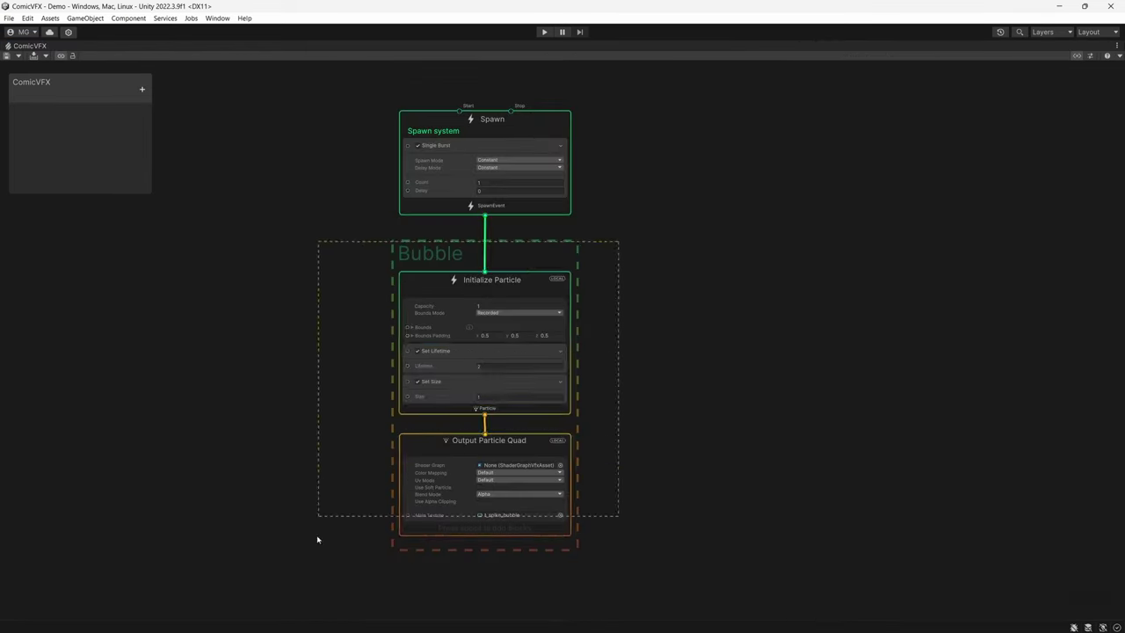
right_click(452, 296)
left_click(500, 375)
key("ctrl+v")
left_click_drag(747, 270, 746, 303)
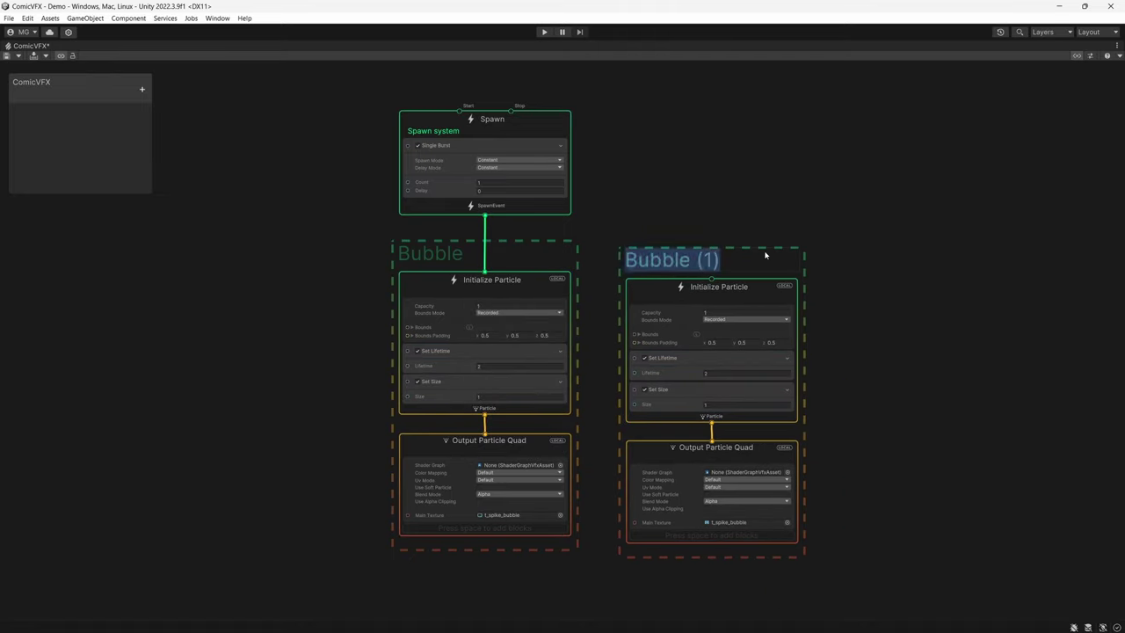
left_click(832, 526)
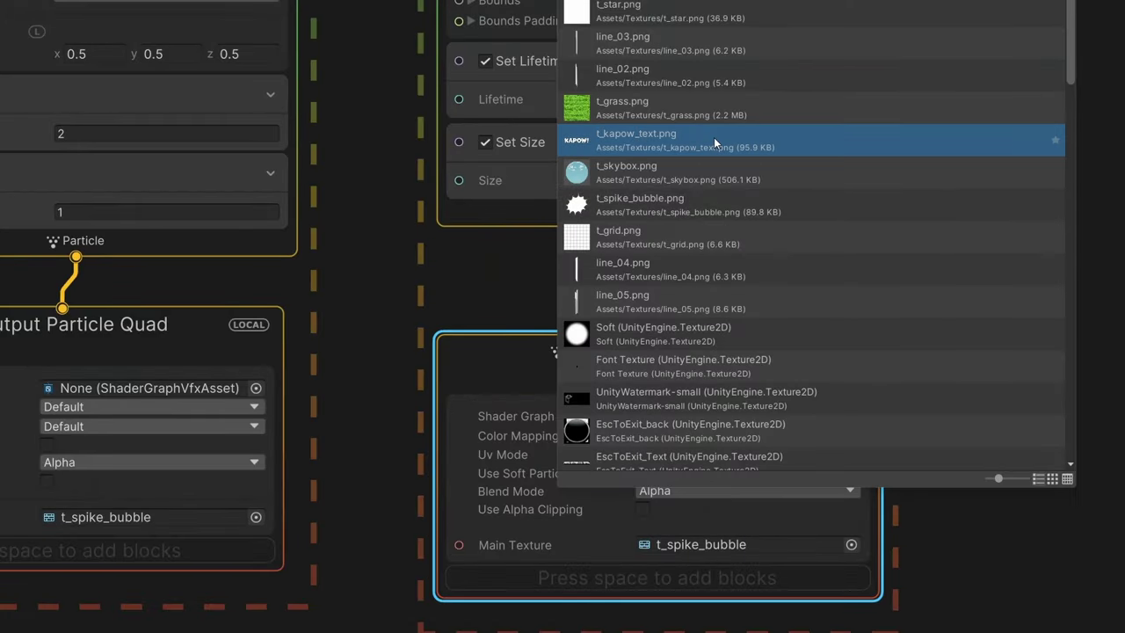
double_click(713, 140)
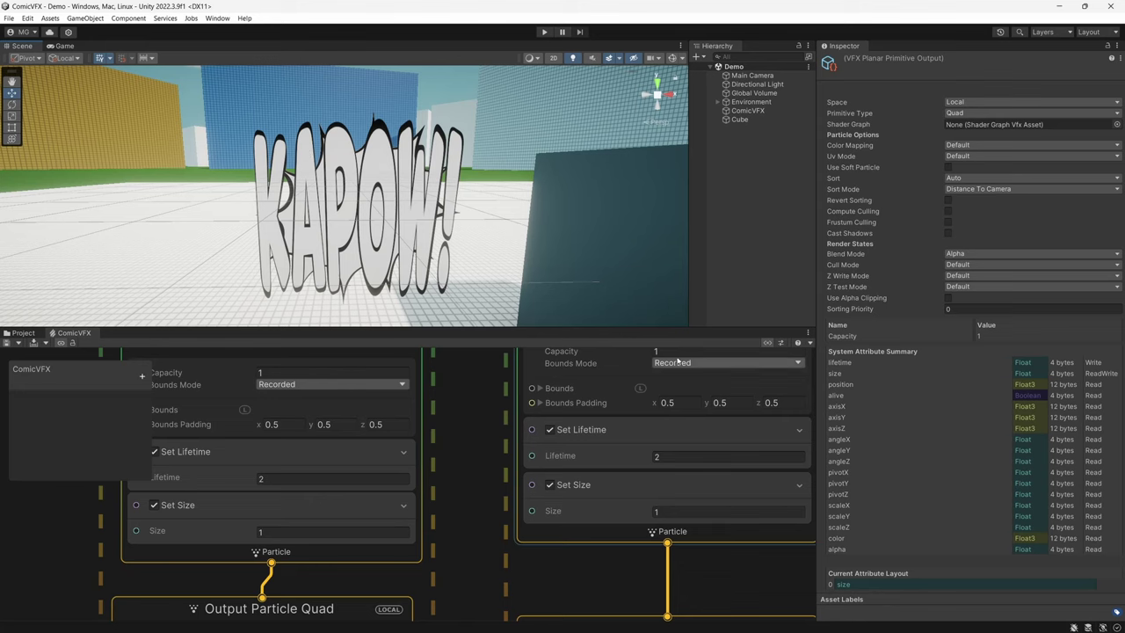
Add a Set Scale block for the Y channel with a scale of 0.3 to the t_kapow_text output and save the graph
middle_click_drag(592, 553, 371, 405)
scroll(491, 443, "down", 1)
middle_click_drag(491, 444, 475, 402)
middle_click_drag(462, 560, 450, 481)
left_click(439, 478)
key("space")
type("set scale")
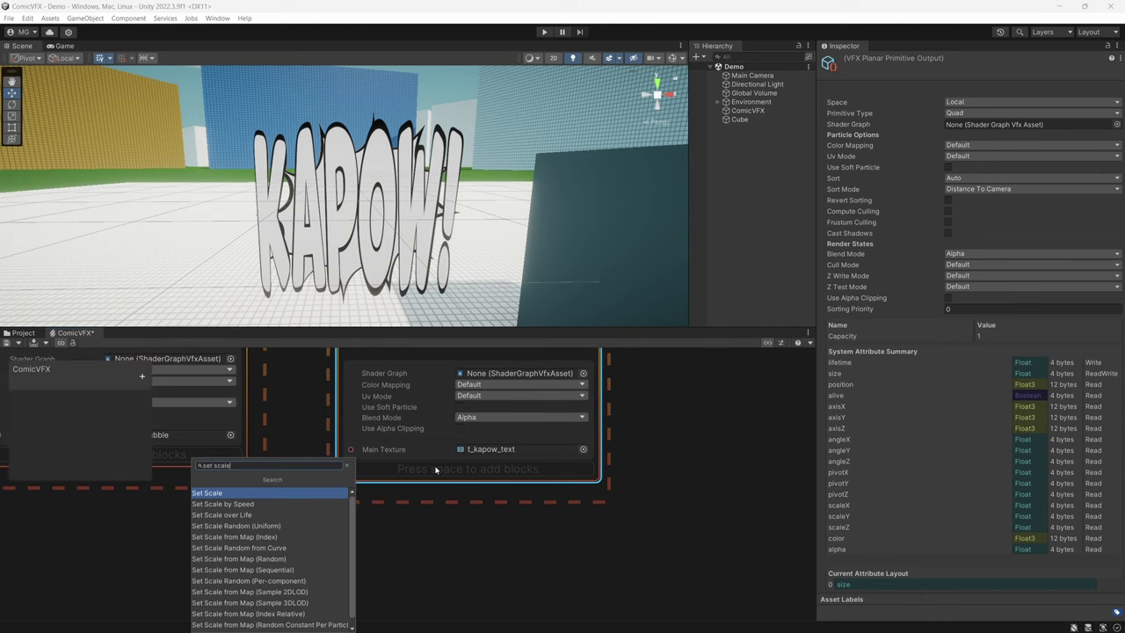
key("Return")
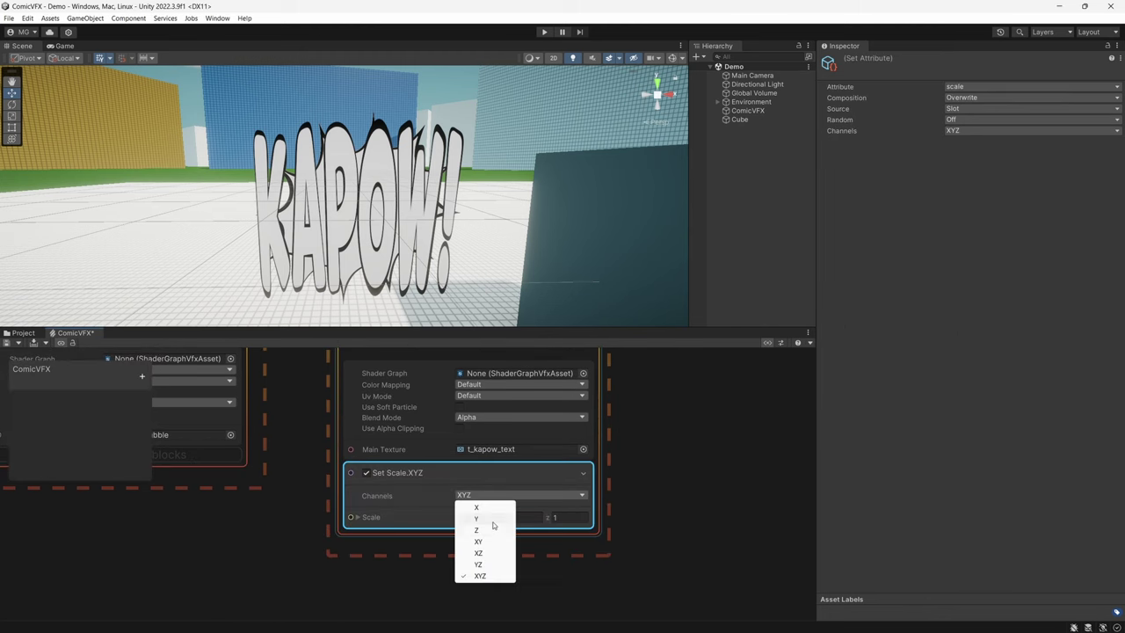
left_click(492, 521)
scroll(492, 522, "up", 2)
key("ctrl+s")
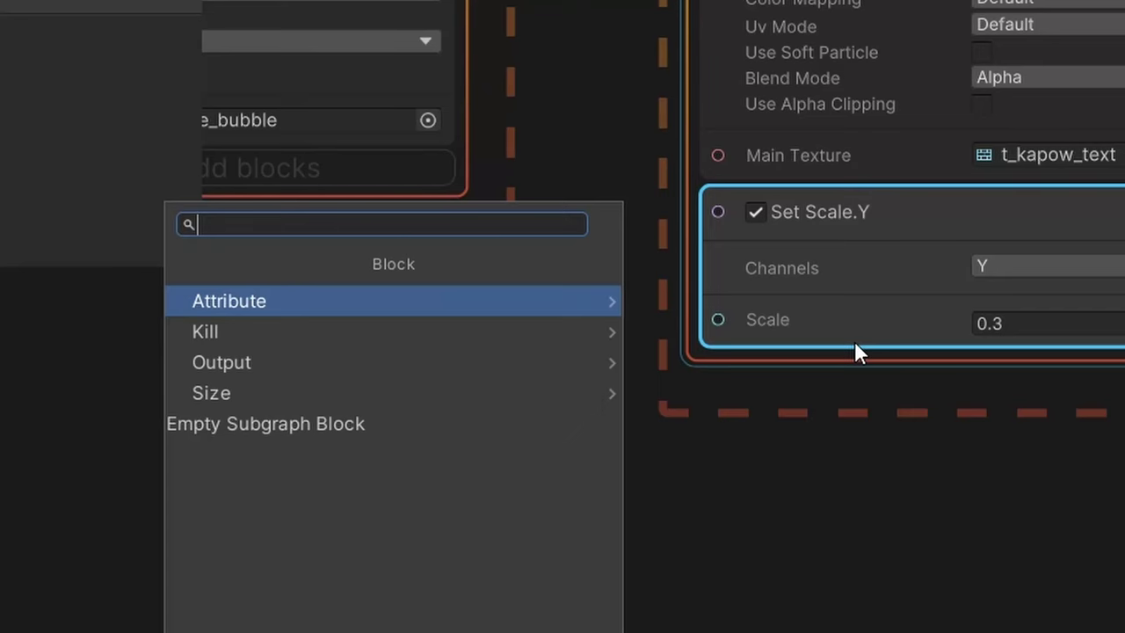
Add a Set Color block to the t_kapow_text output and choose a red colour
type("set co")
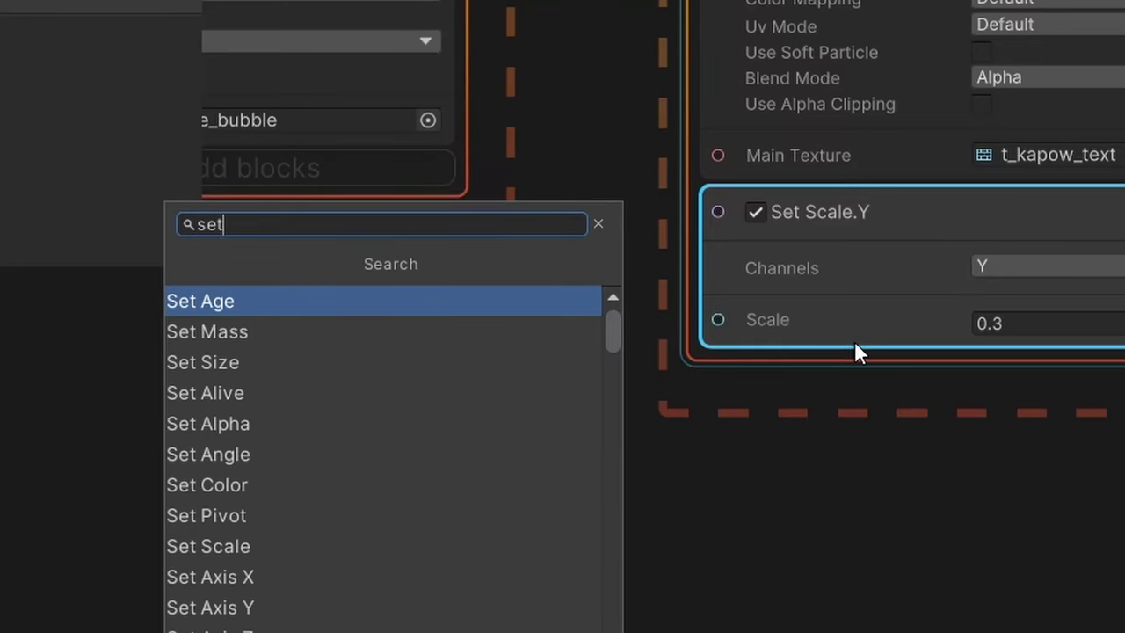
type("lor")
key("Return")
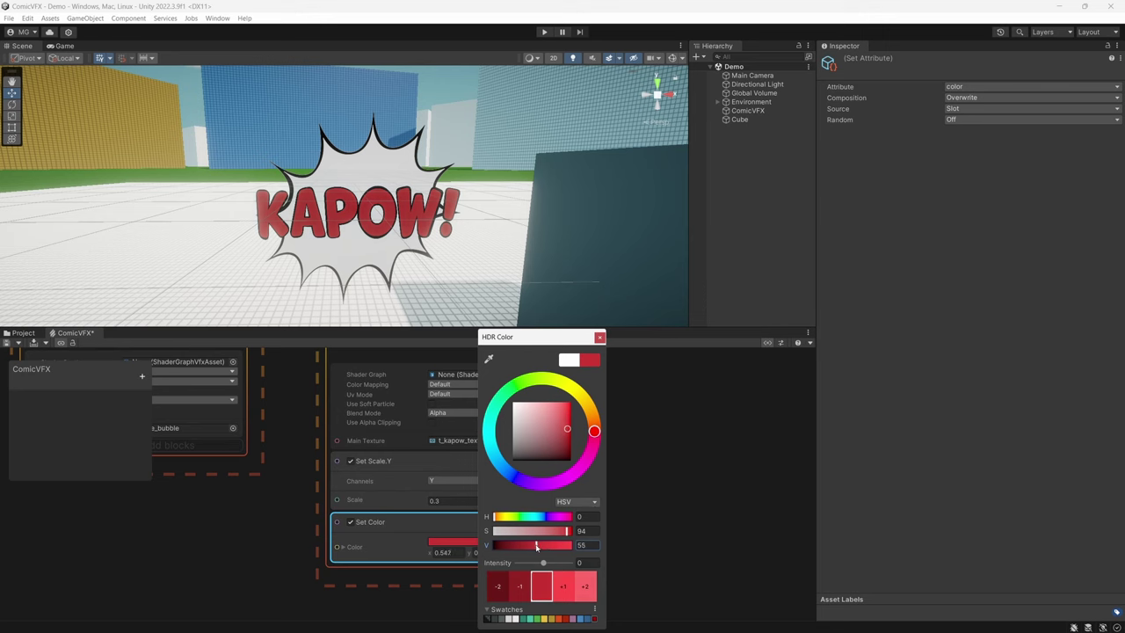
left_click(640, 394)
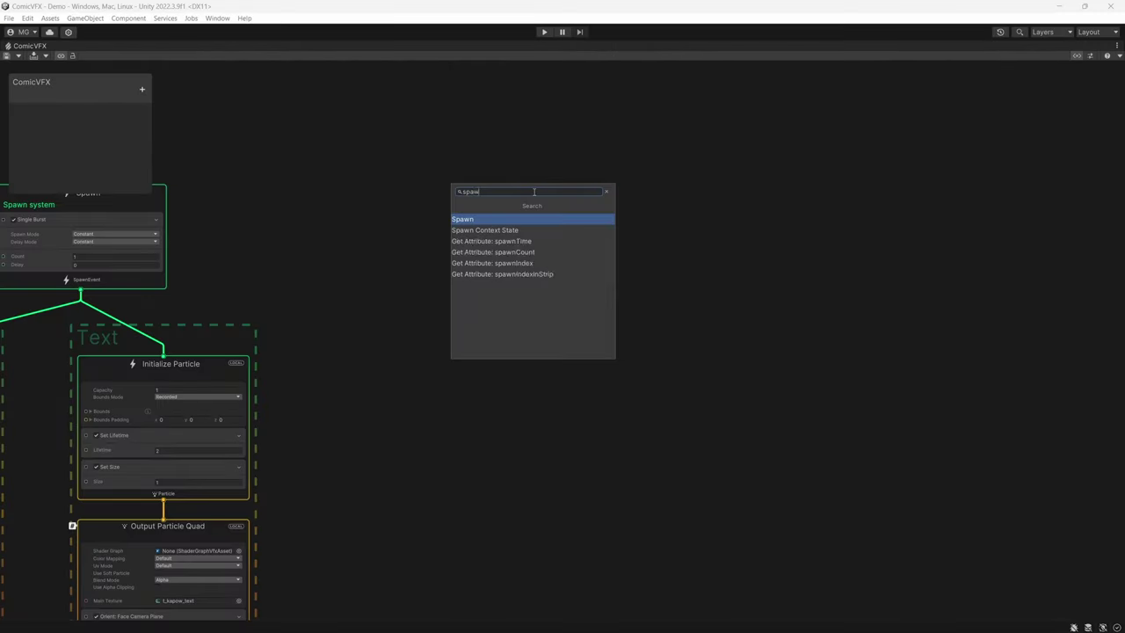
Add a second Spawn context with a Single Burst block that has a count of 10
key("Return")
key("space")
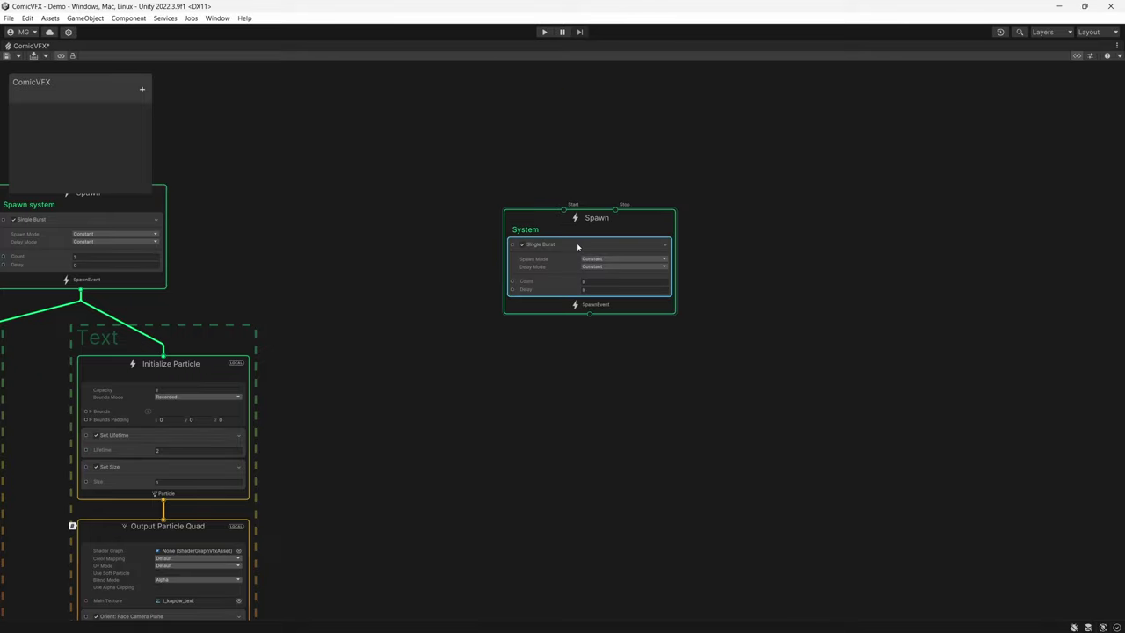
scroll(553, 278, "up", 3)
left_click(535, 238)
type("10")
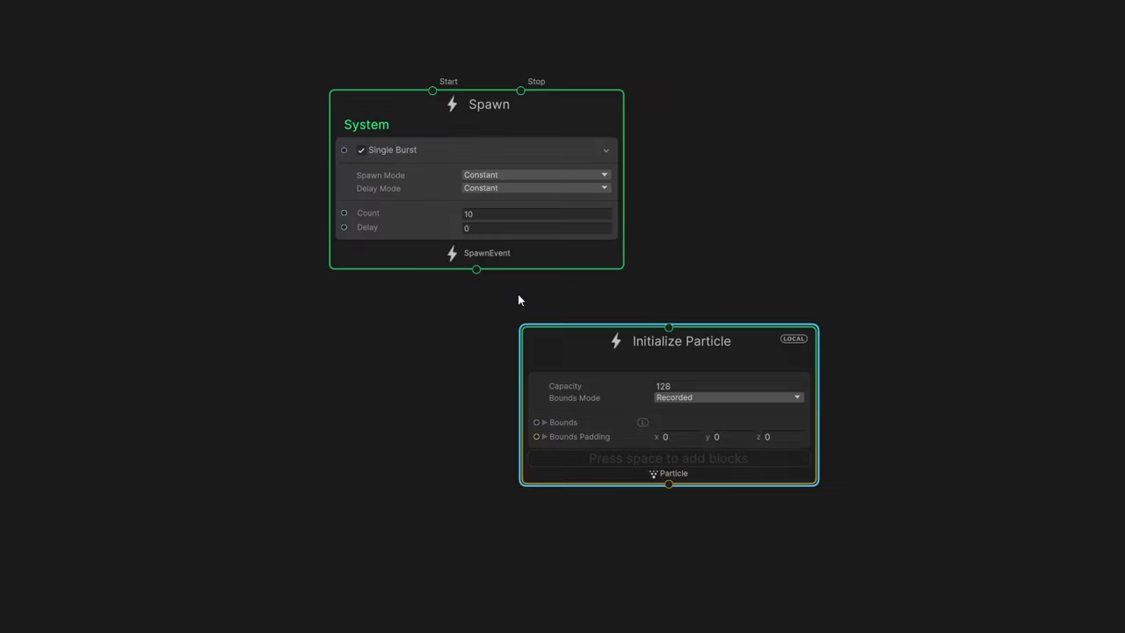
Align the new Initialize Particle context below the second Spawn, link the two and set its capacity to 10
left_click_drag(718, 351, 526, 357)
left_click_drag(476, 276, 561, 406)
left_click(479, 391)
type("10")
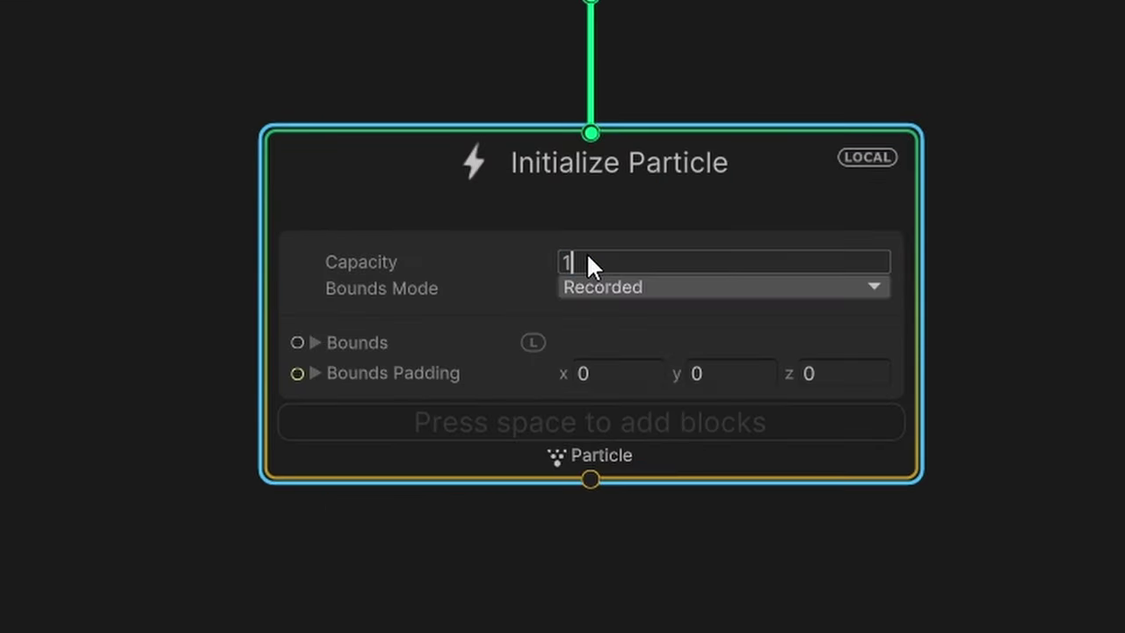
Add an Update Particle context below the new Initialize Particle and link it to that context's output
key("space")
left_click(555, 352)
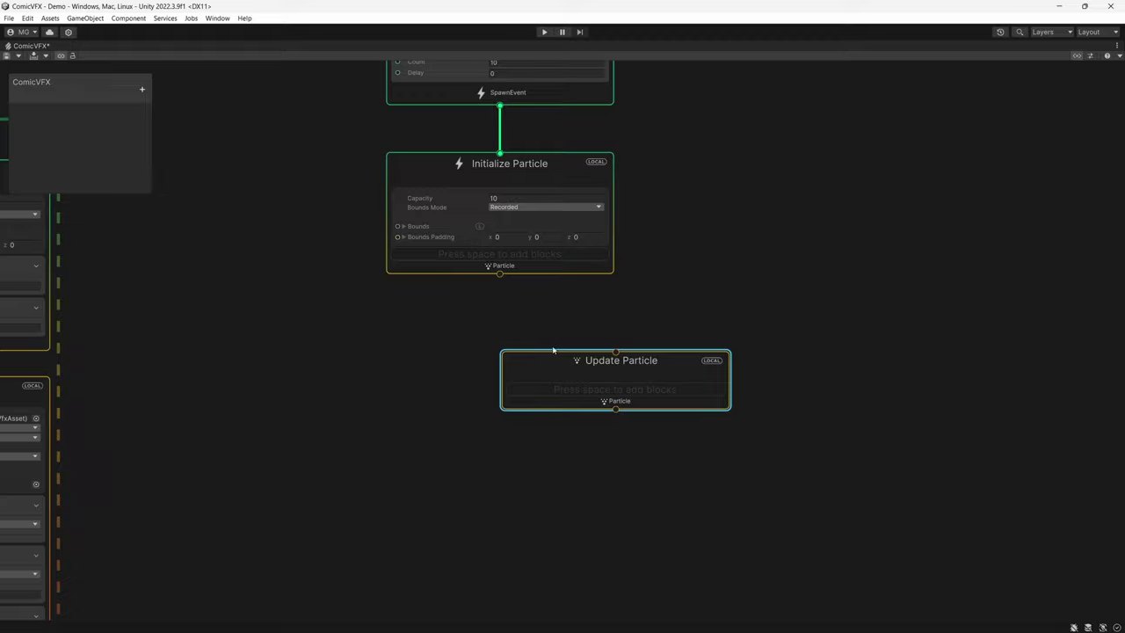
left_click_drag(555, 355, 446, 327)
left_click_drag(499, 273, 506, 322)
mouse_move(532, 350)
left_mouse_down()
mouse_move(518, 341)
mouse_move(527, 336)
left_mouse_up()
Add an Output Particle Quad after Update Particle and assign t_star as its main texture
key("space")
type("quad")
key("Return")
type("star")
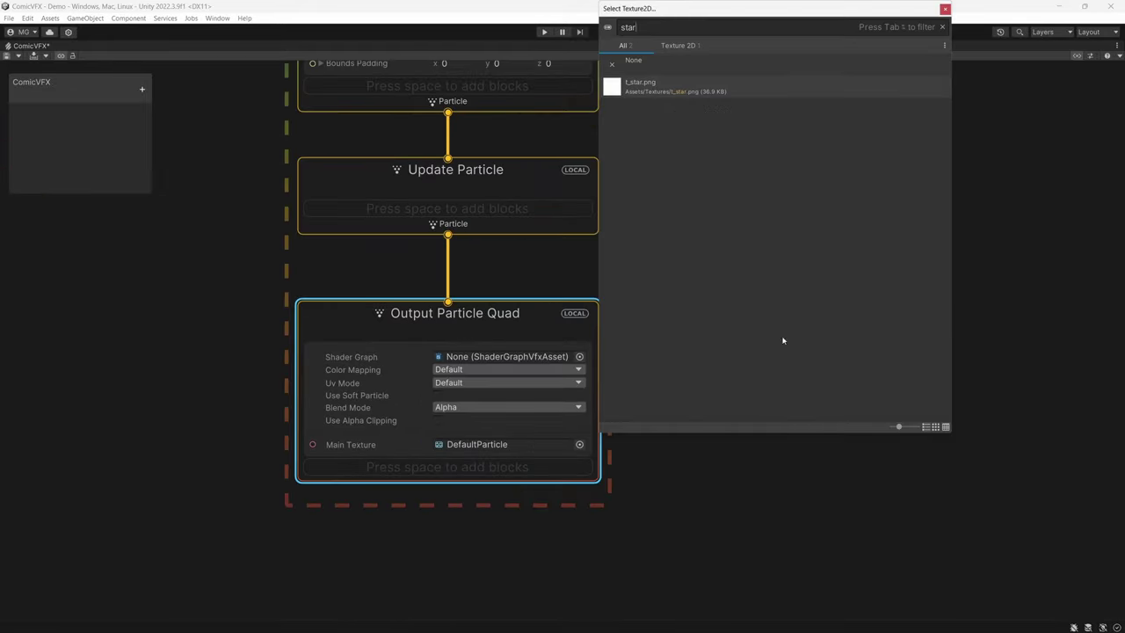
double_click(647, 86)
Name the new particle system Star
middle_click_drag(683, 301, 683, 427)
scroll(622, 475, "down", 5)
double_click(481, 262)
type("Star")
key("Return")
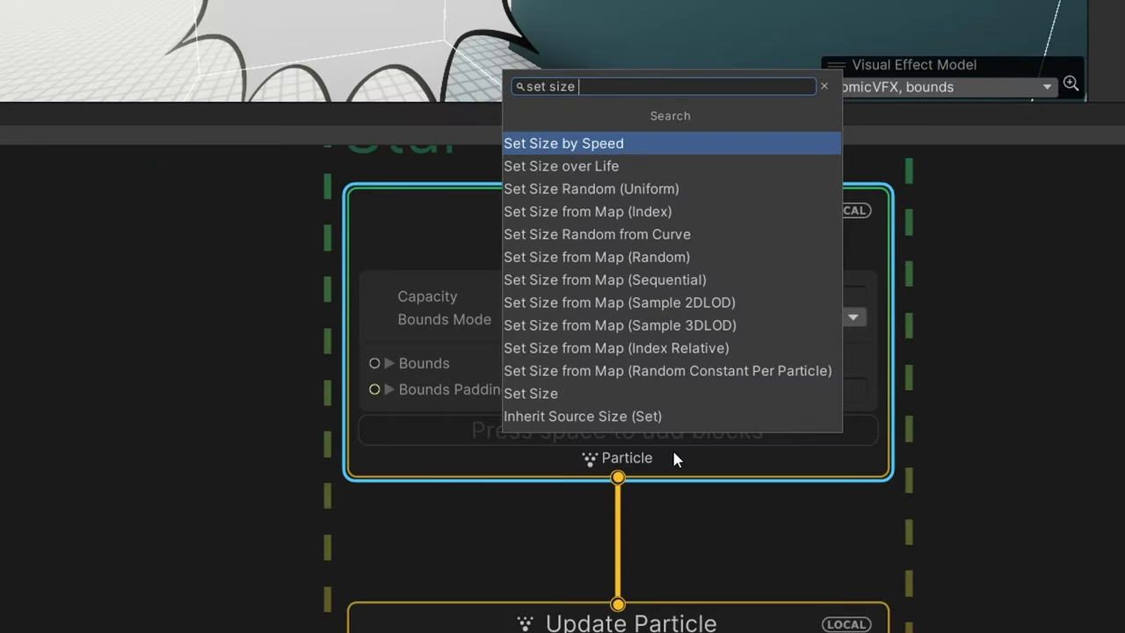
Add a Set Size Random (Uniform) block to the Star system's Initialize Particle, with sizes from 0.05 to 0.1
type("rand")
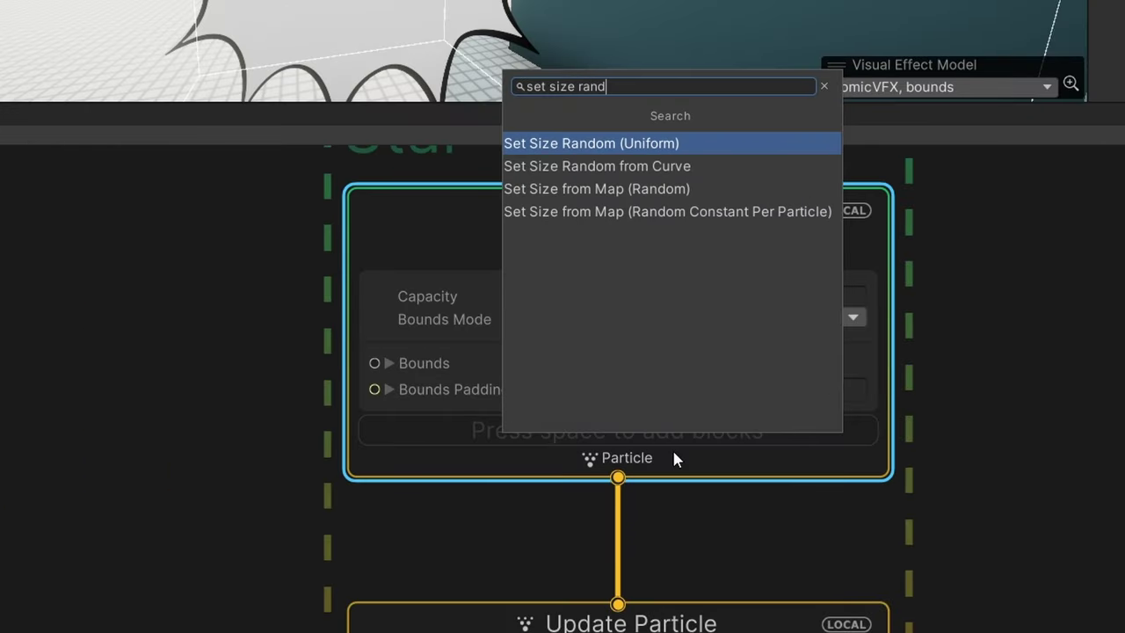
key("Return")
left_click(656, 489)
type("0.05")
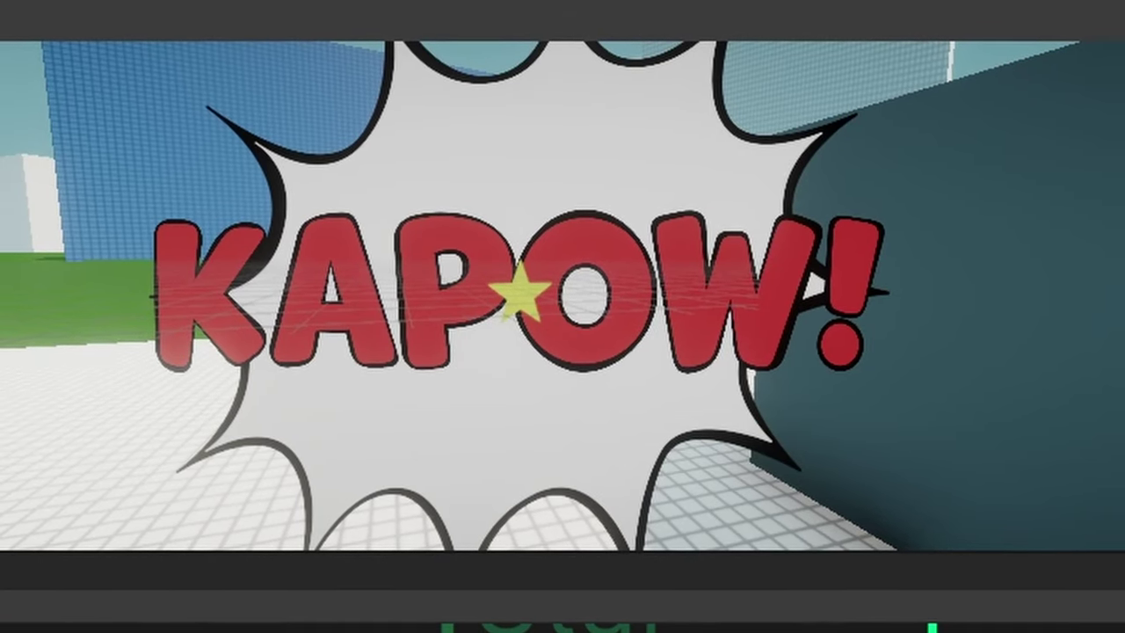
Add a Set Position (Sequential: Circle) block to the Star system's Initialize Particle
type("e")
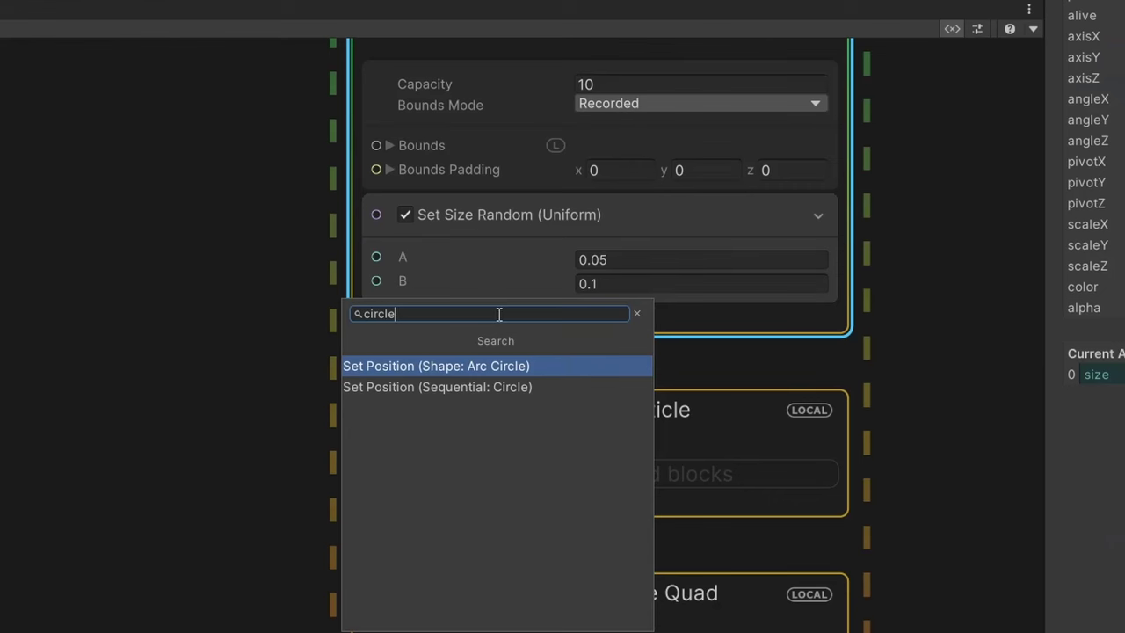
key("Down")
key("Return")
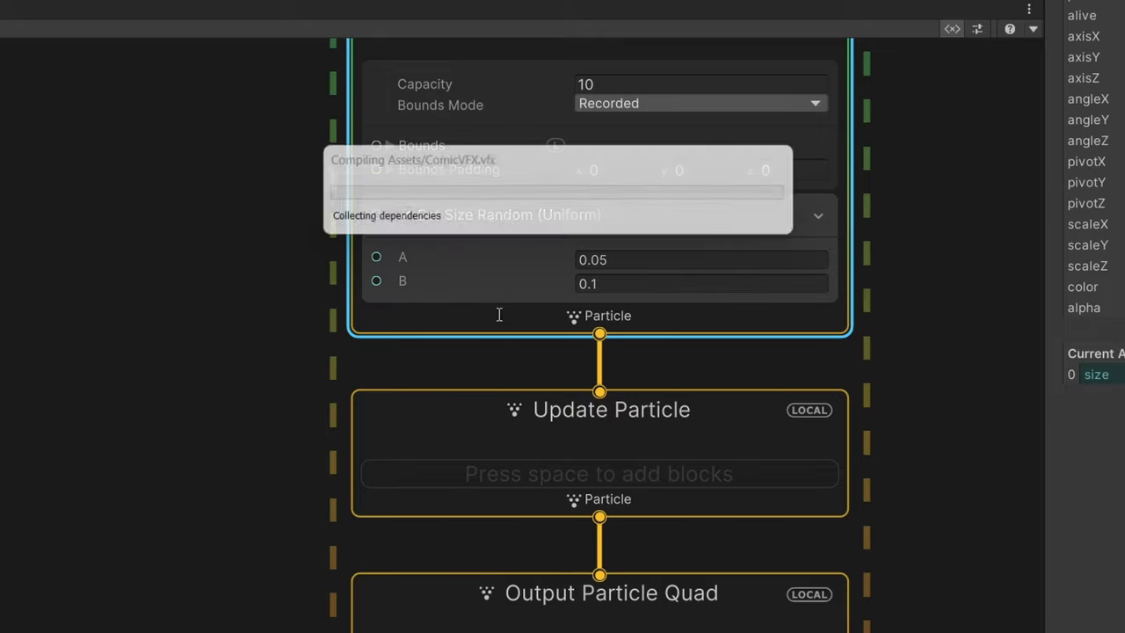
middle_click_drag(131, 318, 56, 278)
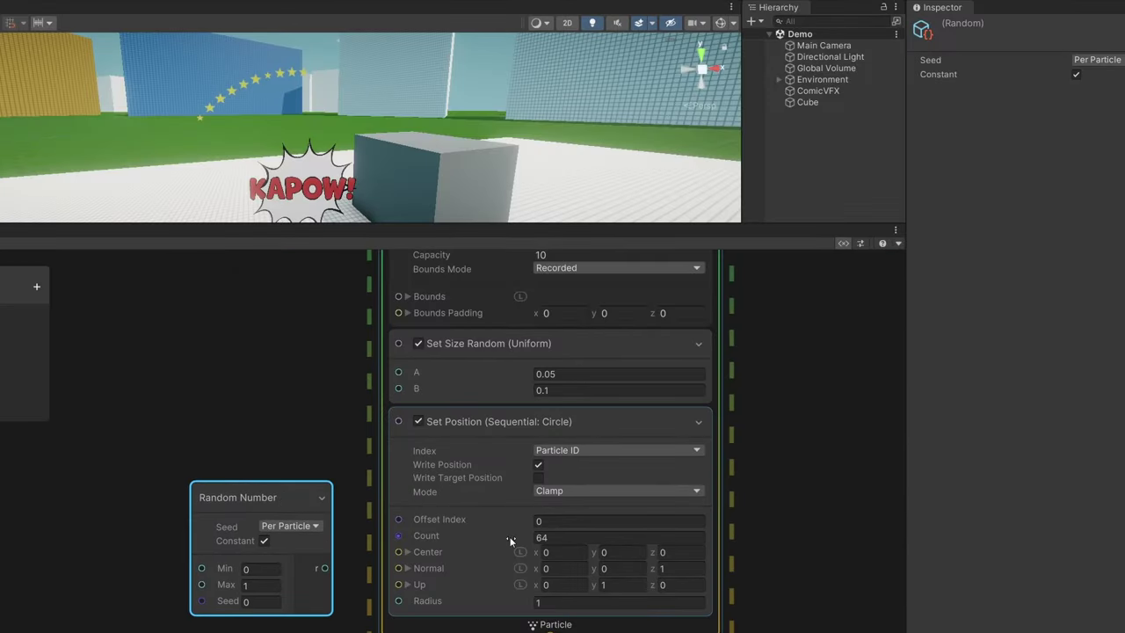
Drive the circle position's Count with the Random Number node, using a minimum of 8 and a maximum of 12
left_click_drag(525, 537, 457, 547)
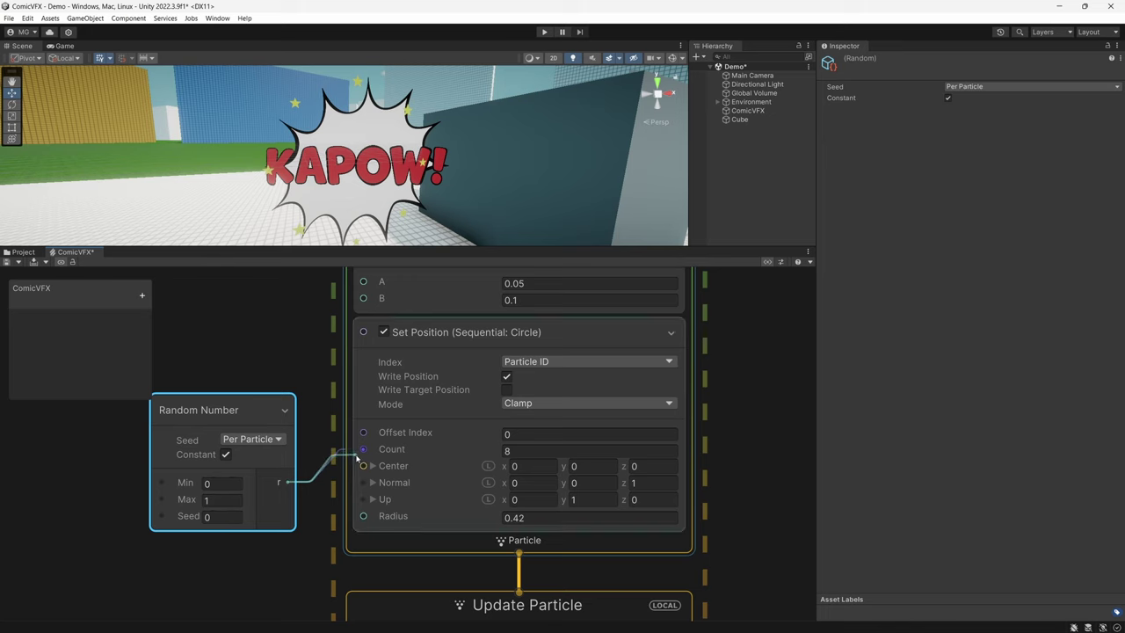
left_click_drag(358, 458, 363, 449)
left_click(217, 483)
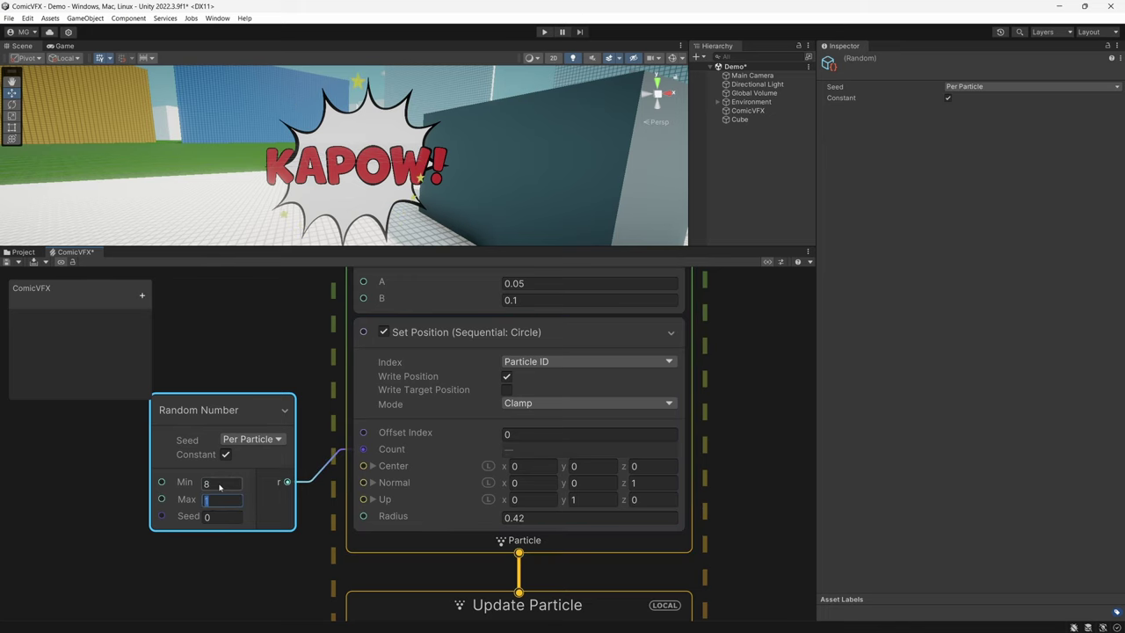
Duplicate the Random Number node and connect the copy to the circle's Radius with a minimum of 0.3 and maximum of 0.8
left_click_drag(230, 410, 220, 323)
key("ctrl+c")
left_click(223, 507)
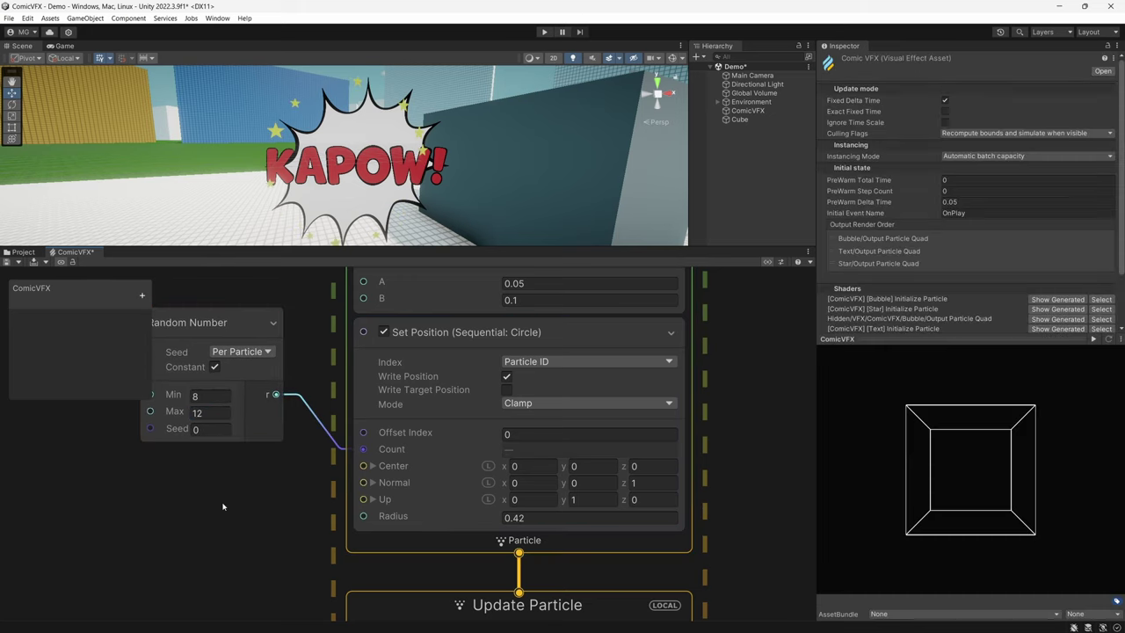
key("ctrl+v")
left_click_drag(312, 532, 220, 491)
left_click_drag(361, 525, 363, 517)
left_click(226, 543)
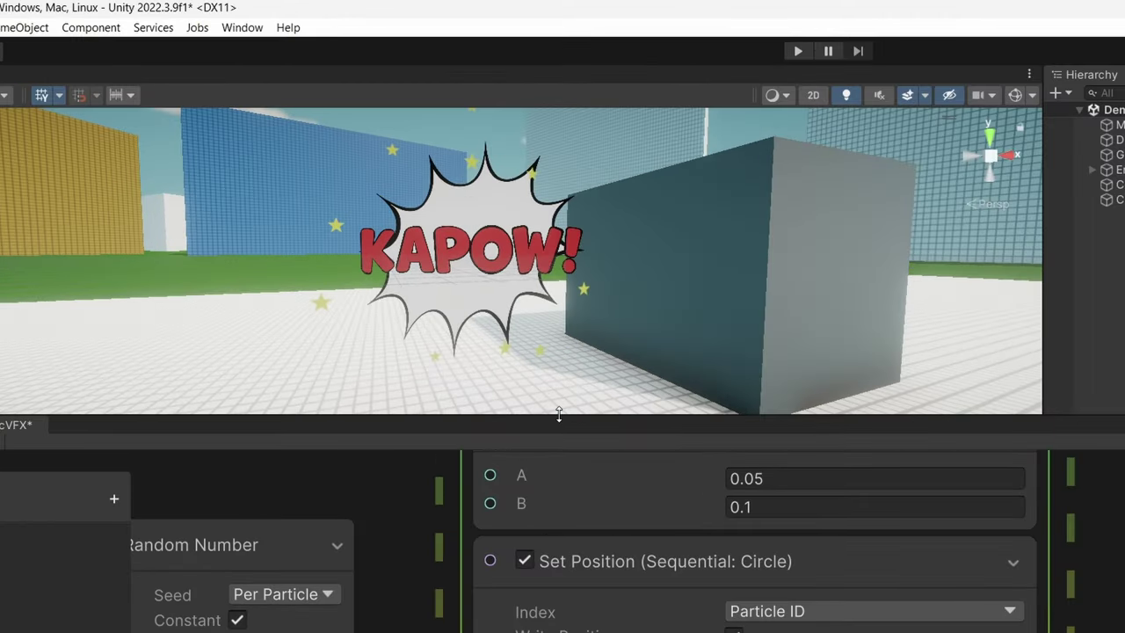
left_click_drag(559, 414, 520, 364)
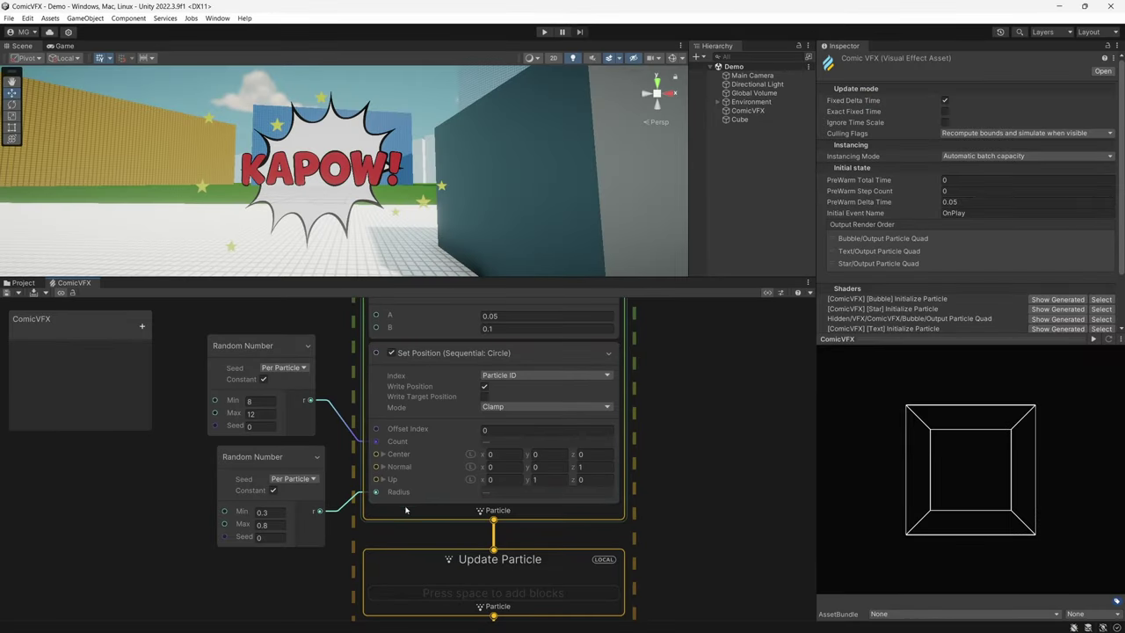
Add a Set Velocity from Direction & Speed (Spherical) block to the Star system's Initialize Particle
left_click(406, 510)
key("space")
type("set velocity")
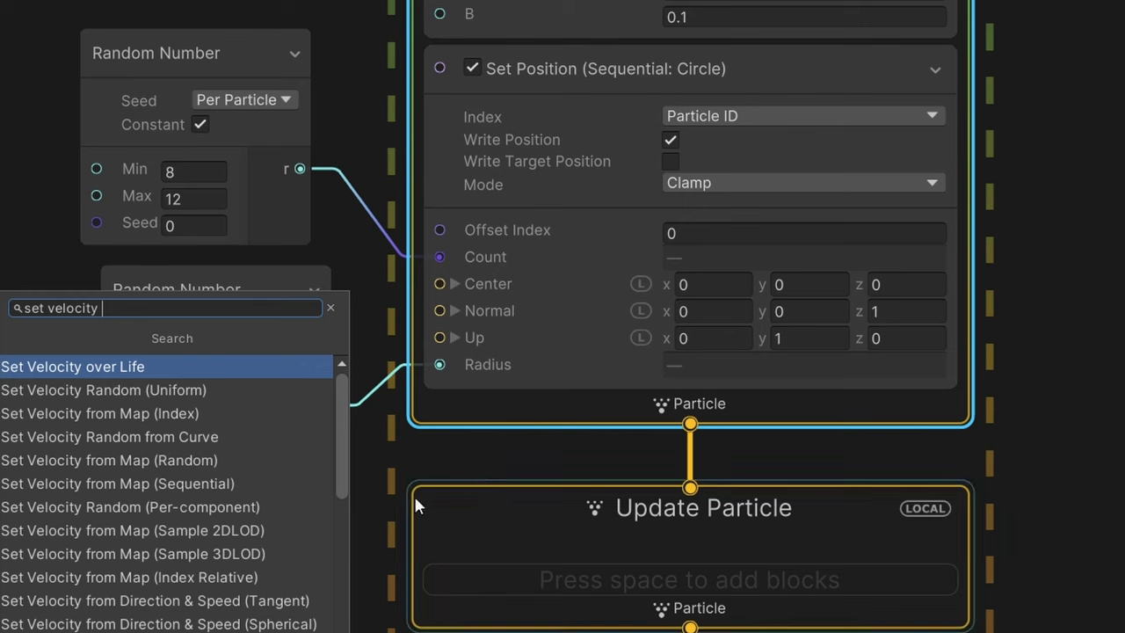
scroll(176, 474, "down", 3)
left_click(176, 472)
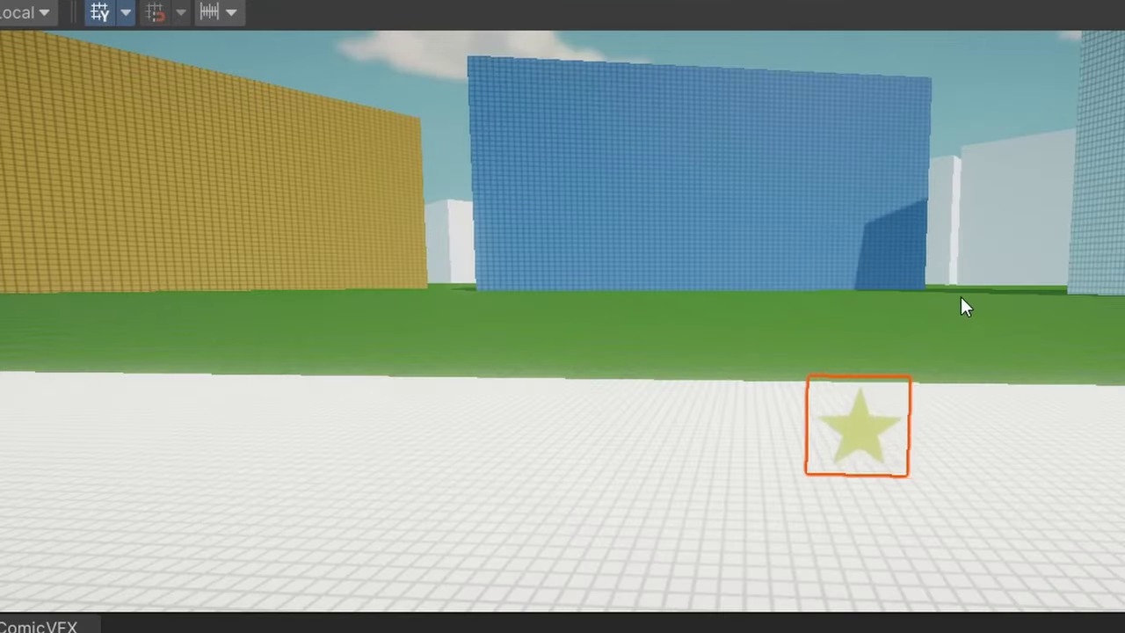
Orbit around the KAPOW bubble and its stars in the scene to check how the effect faces the camera
right_click_drag(962, 307, 622, 285)
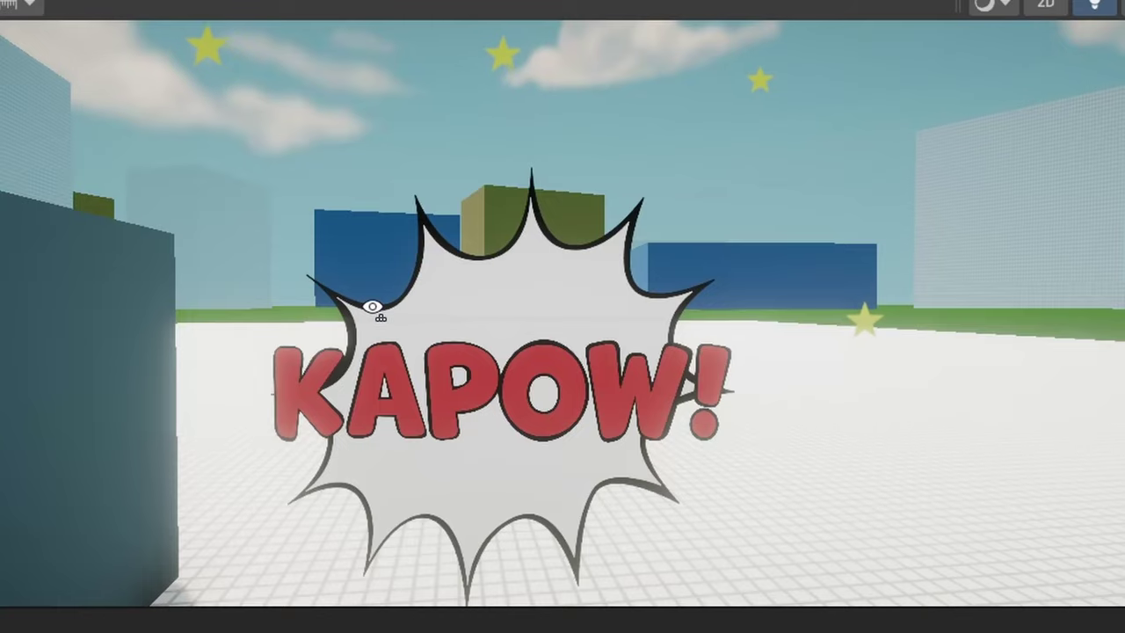
right_click_drag(372, 297, 1047, 562)
right_click_drag(577, 387, 889, 334)
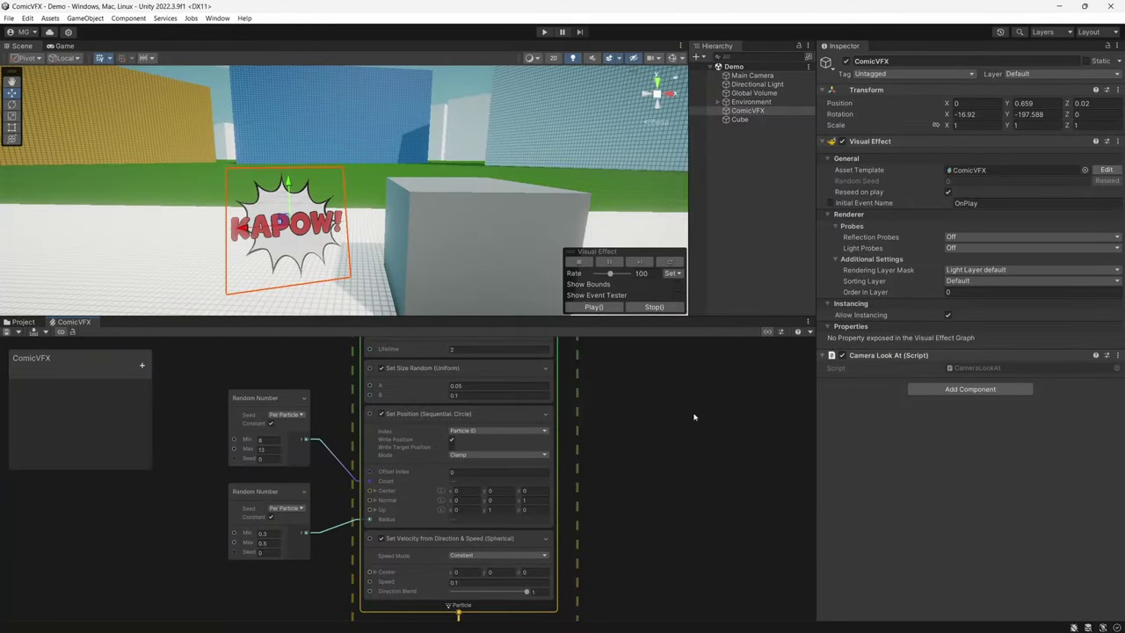
right_click_drag(475, 167, 619, 194)
key("w")
left_click(673, 262)
right_click_drag(545, 180, 738, 141)
key("a")
key("s")
key("q")
key("w")
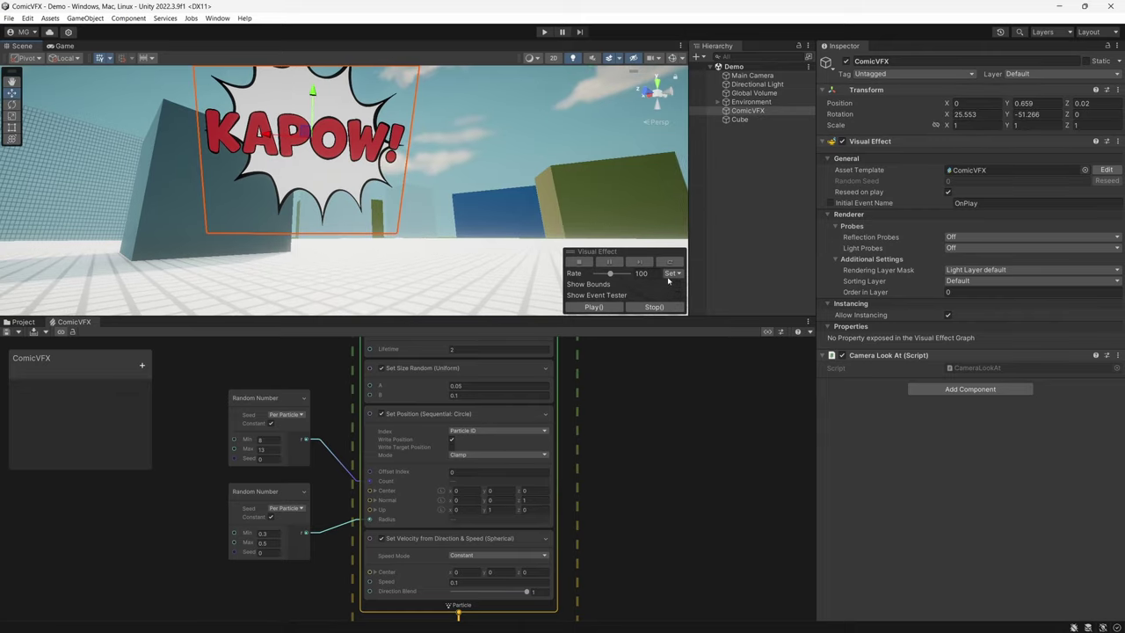
Review the CameraLookAt script's Update code that turns the effect toward the main camera or the scene view camera
key("e")
right_click_drag(528, 203, 714, 267)
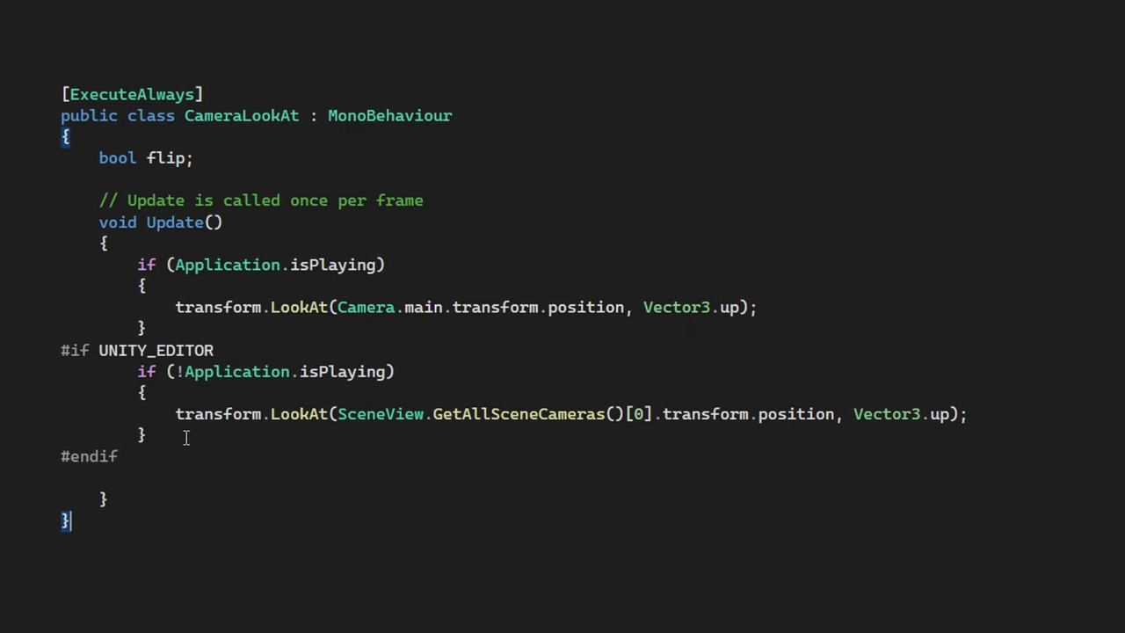
left_click_drag(177, 436, 96, 377)
left_click(67, 522)
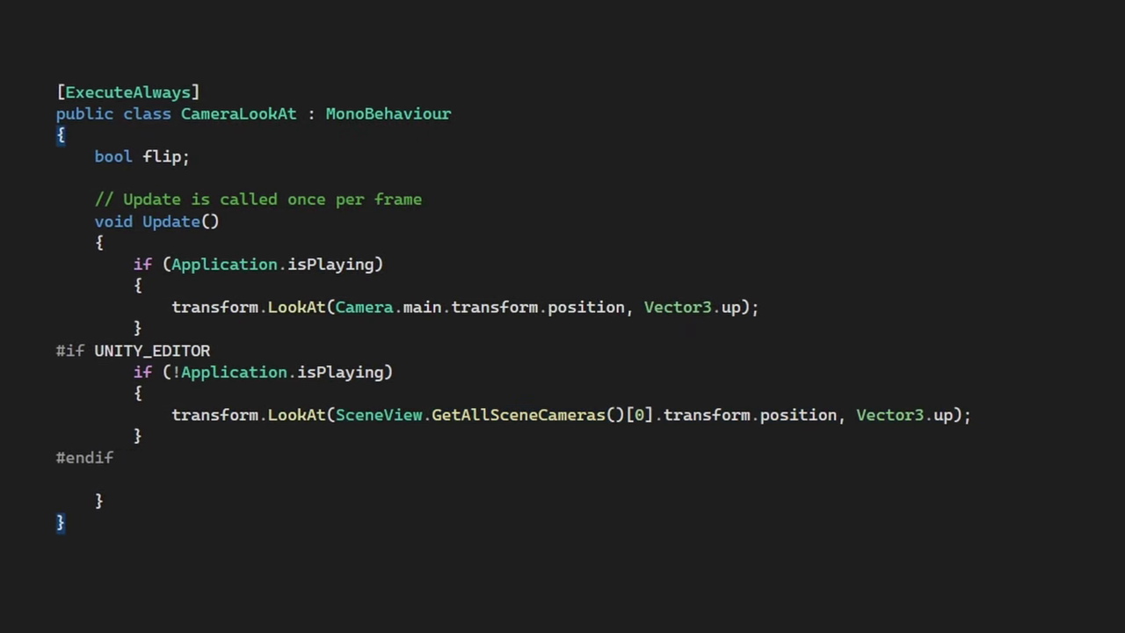
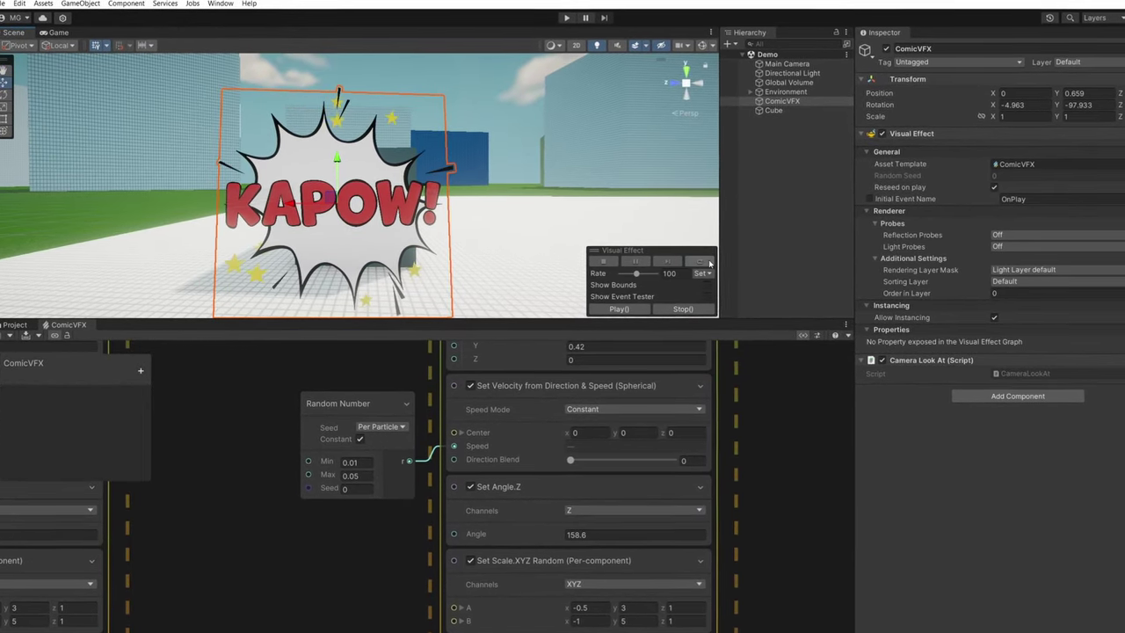
Create a VFX Shader Graph named HalfToneShader in the Assets folder and give its Fragment a bright red Base Color
middle_click_drag(788, 408, 657, 499)
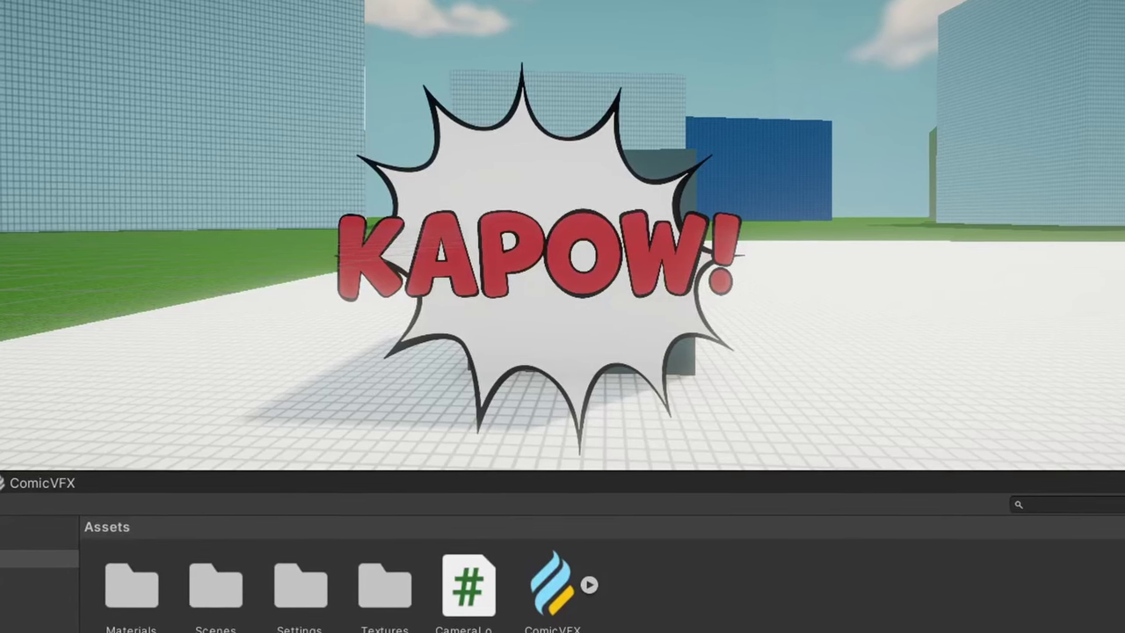
right_click(480, 494)
mouse_move(563, 205)
mouse_move(692, 126)
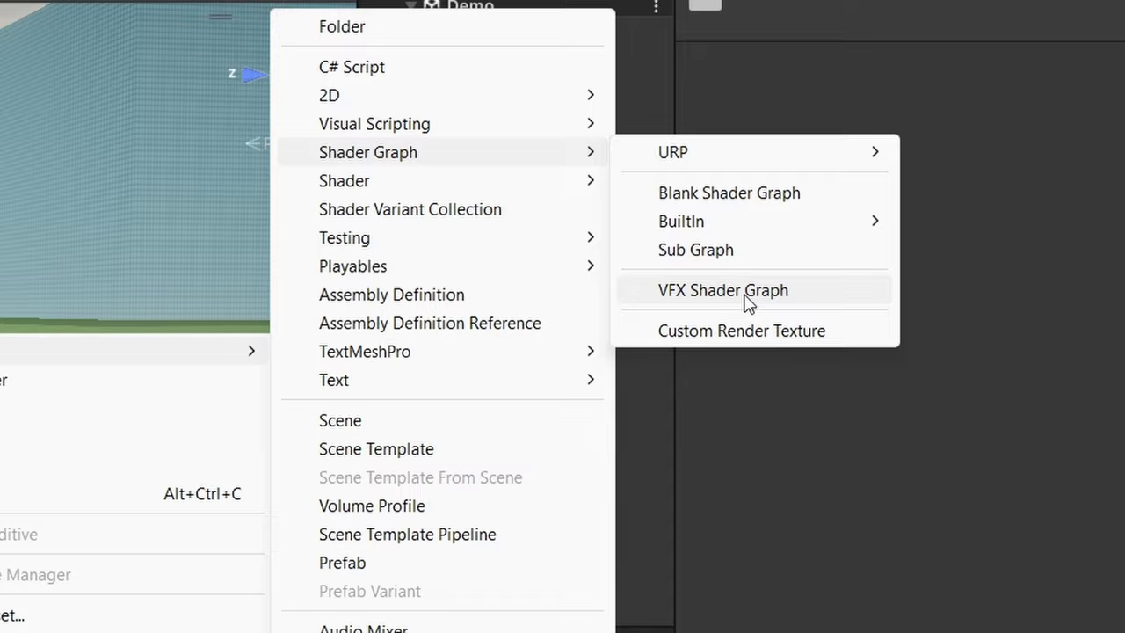
left_click(747, 299)
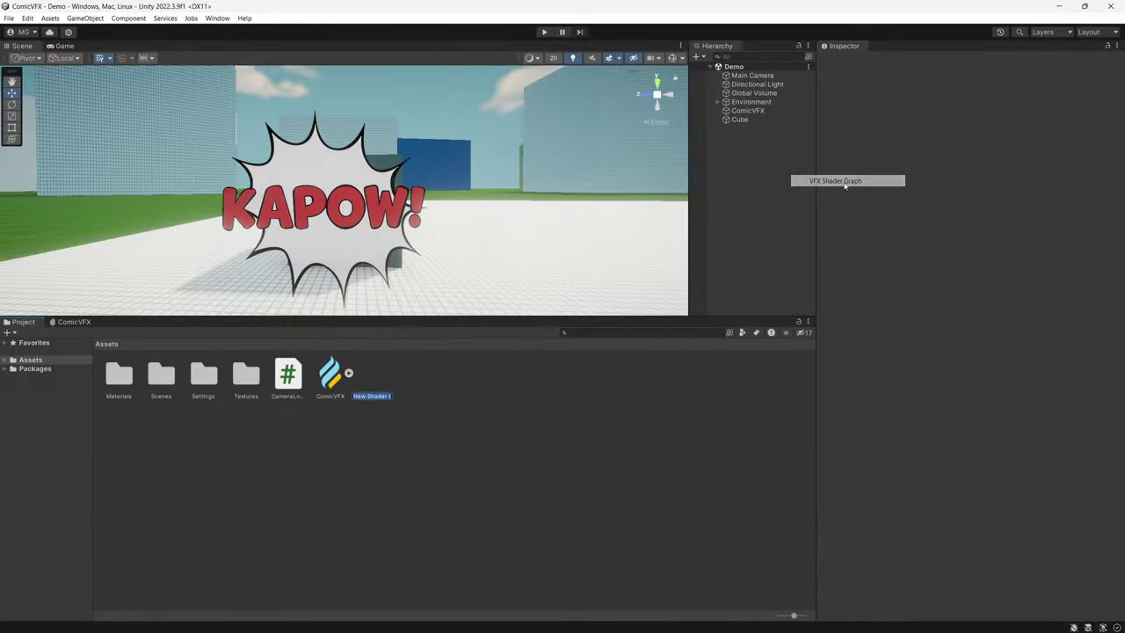
type("HalfToneShader")
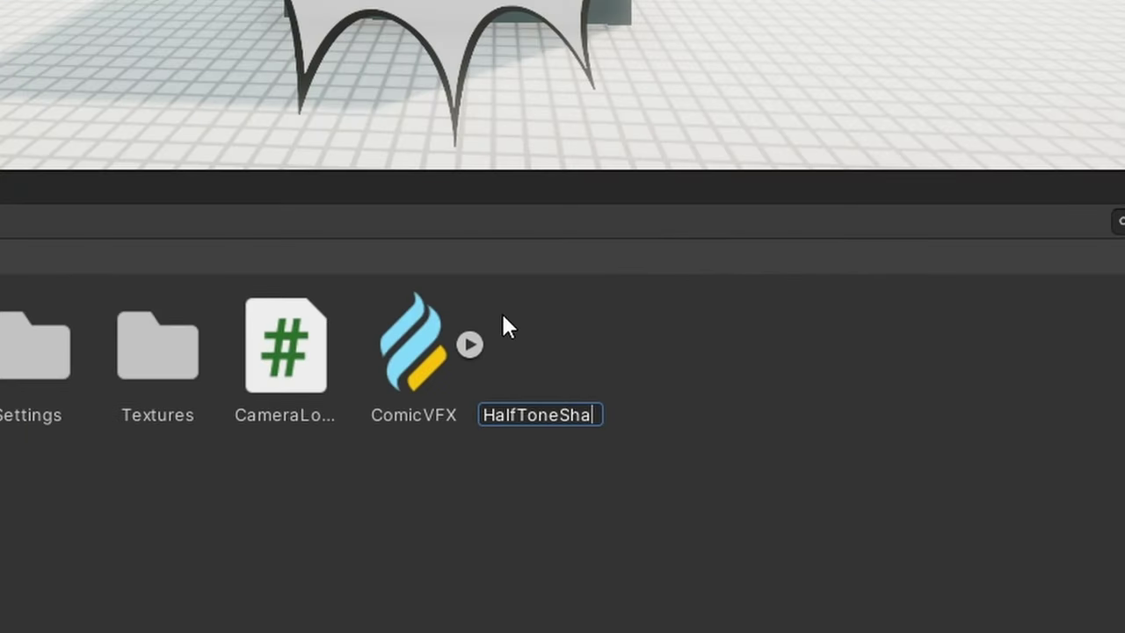
key("Return")
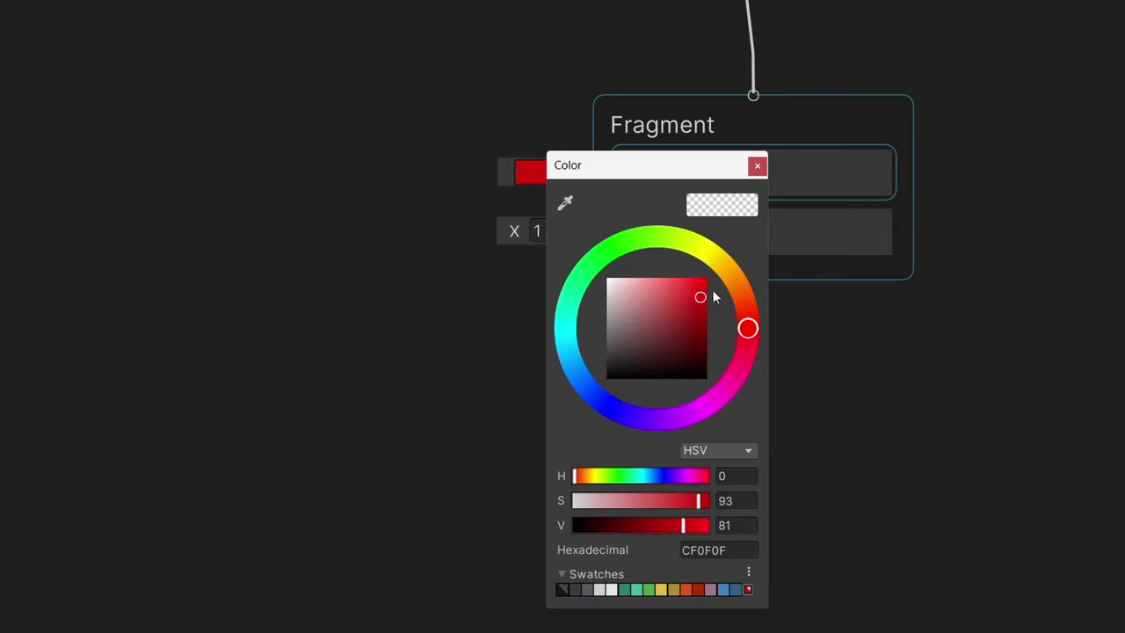
left_click_drag(713, 291, 714, 285)
left_click(958, 267)
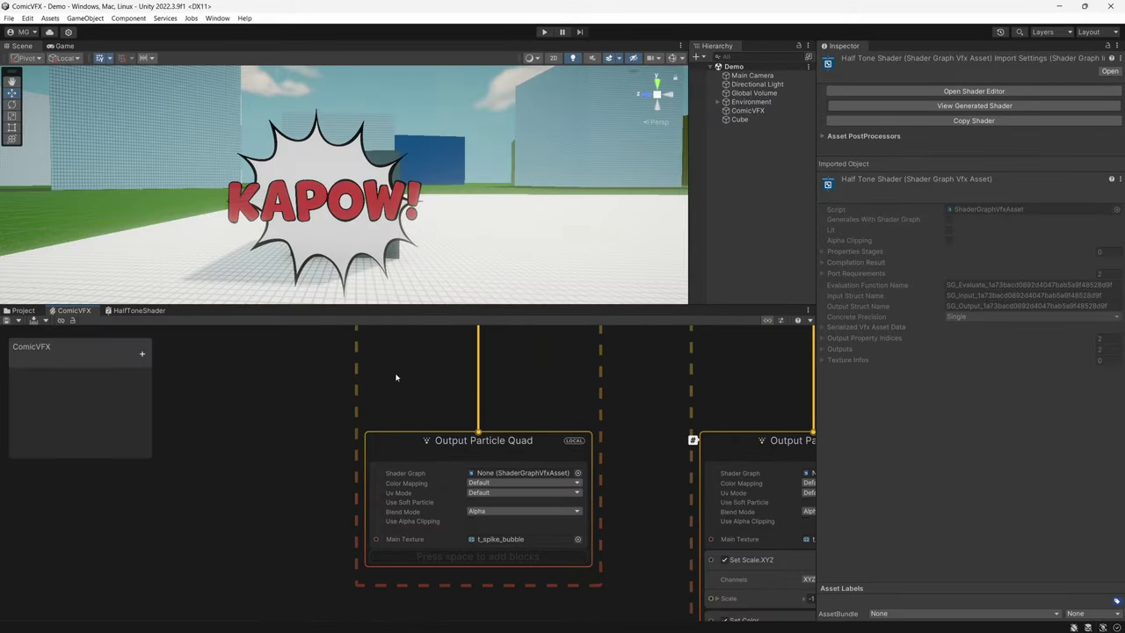
Assign HalfToneShader as the Shader Graph of the bubble's Output Particle Quad and save the ComicVFX graph
scroll(452, 478, "up", 3)
left_click(452, 360)
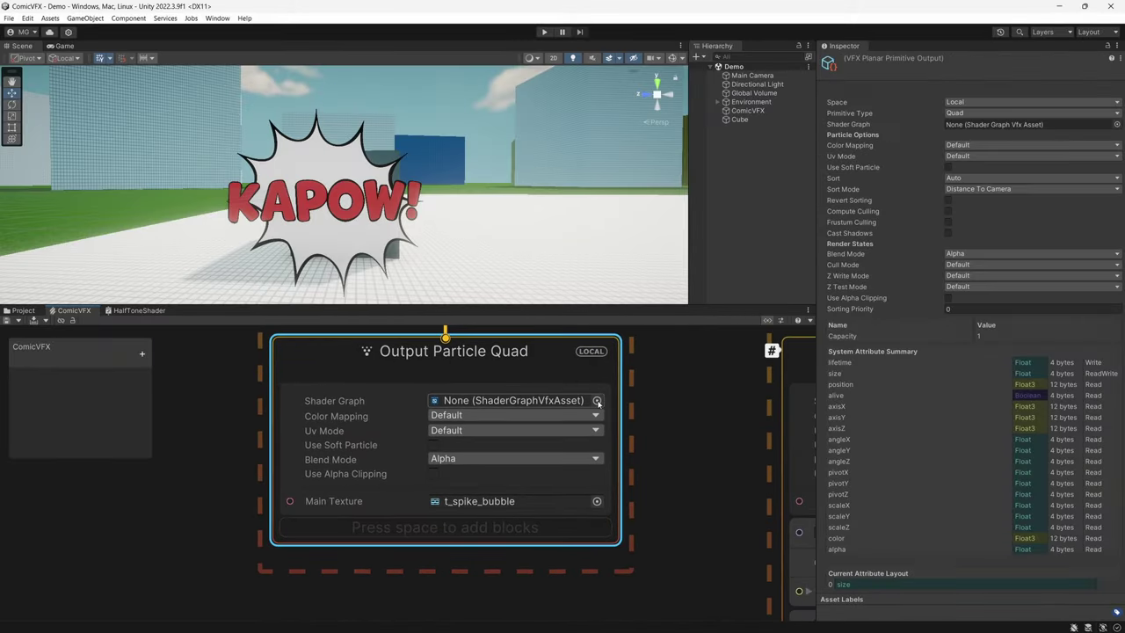
left_click(598, 396)
double_click(601, 158)
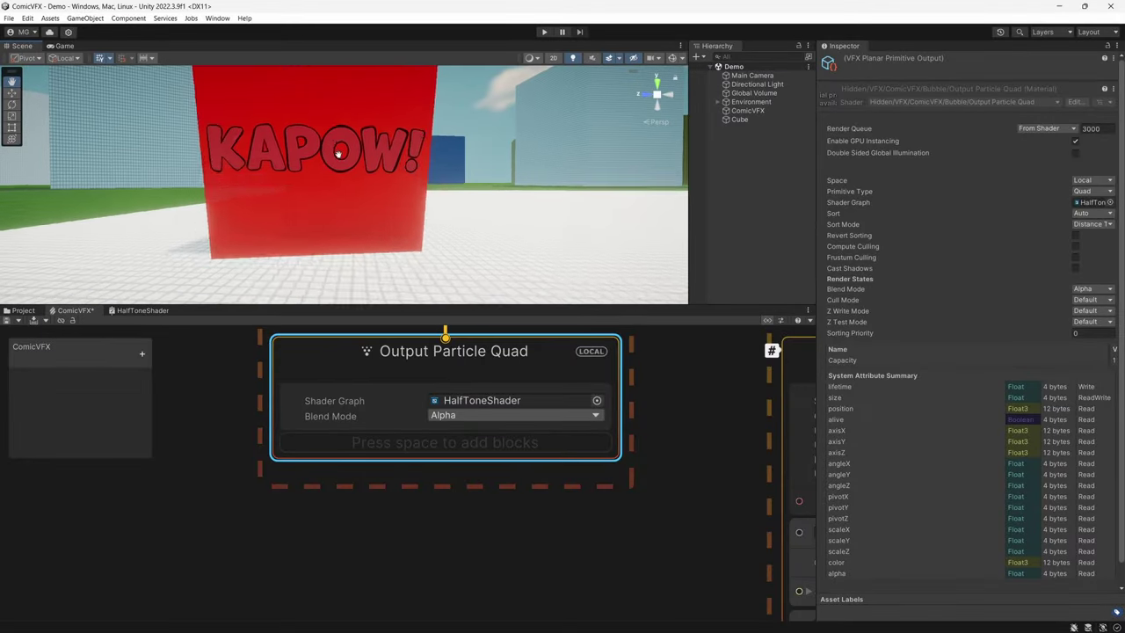
right_click_drag(339, 154, 323, 190)
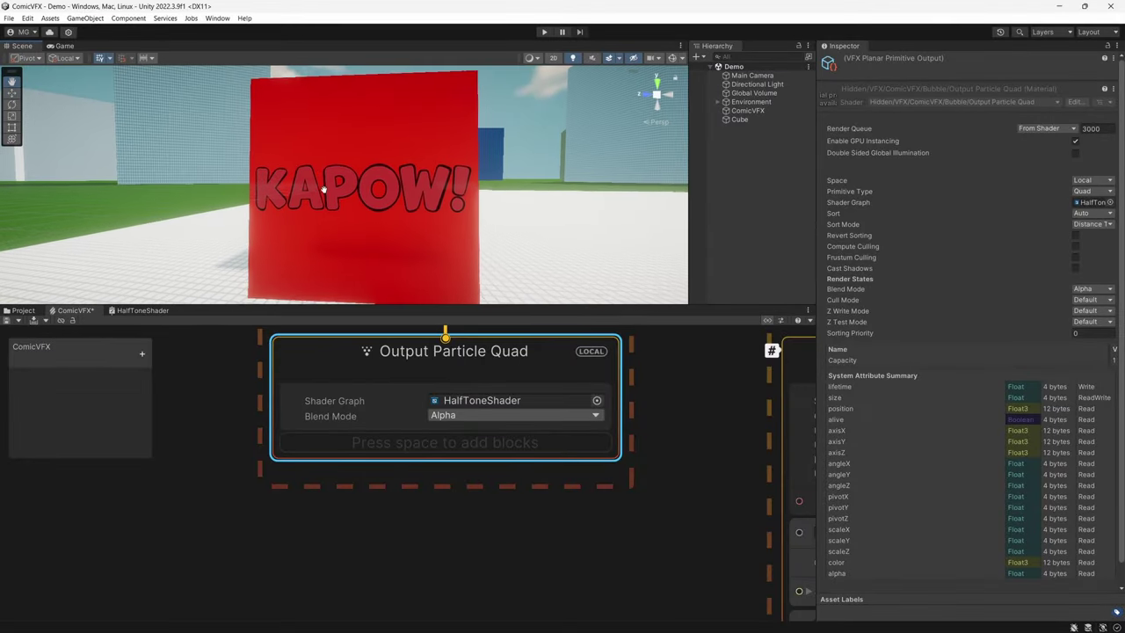
left_click(6, 321)
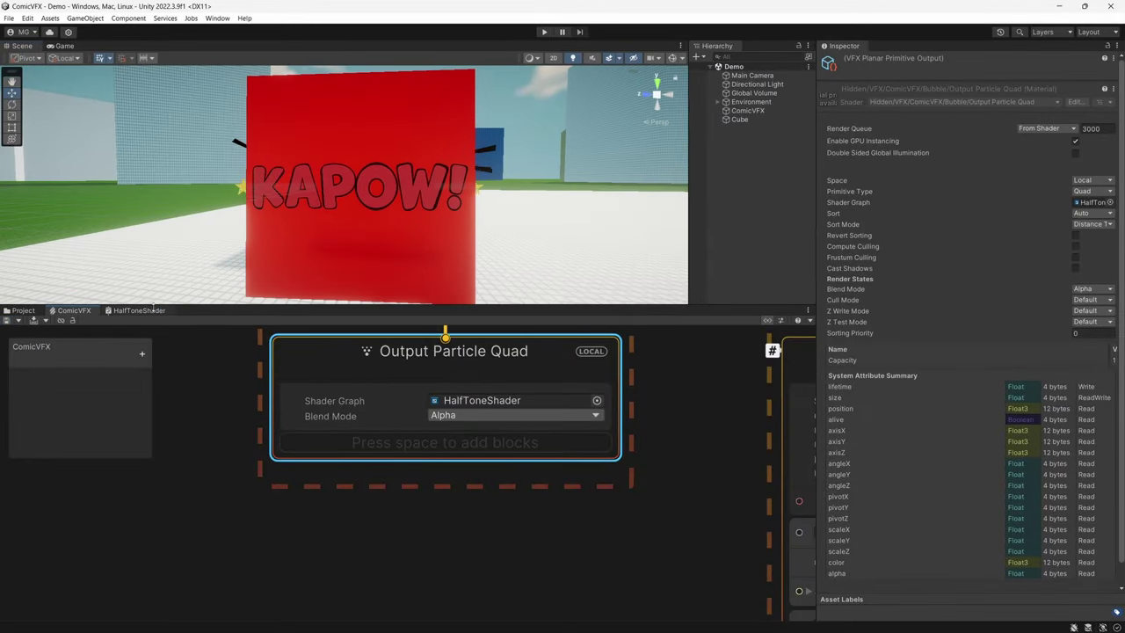
Maximize the HalfToneShader graph and add a UV node well away from the Fragment block
double_click(149, 309)
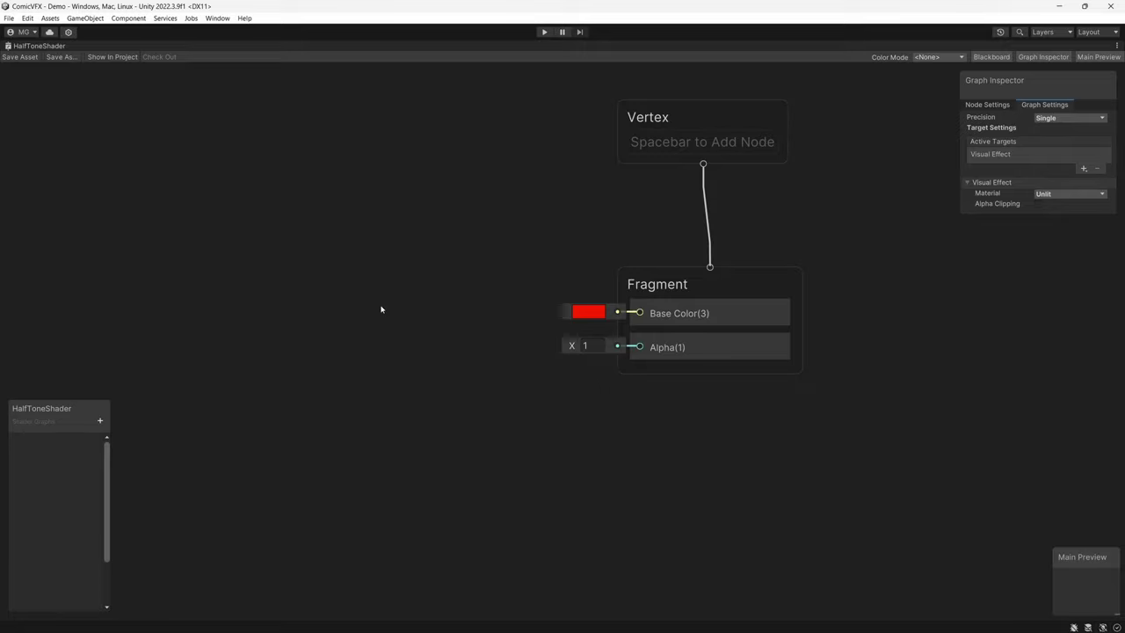
key("space")
type("uv")
key("Return")
left_click_drag(428, 341, 108, 227)
Add a Multiply node beside the UV node and connect the UV output to its A input
key("space")
type("mul")
key("Return")
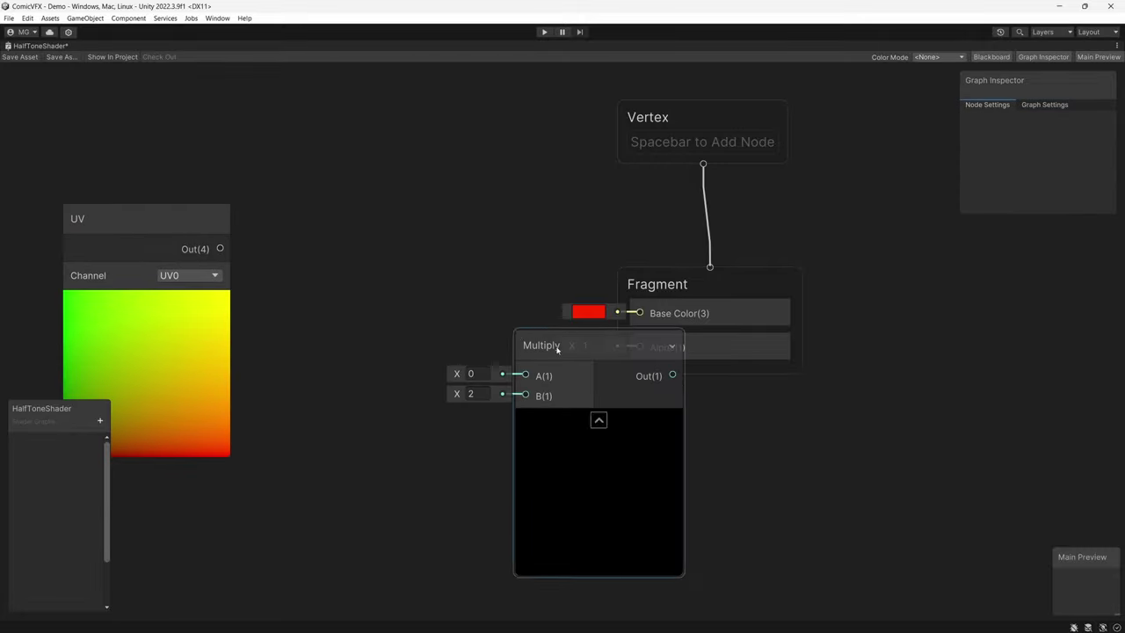
left_click_drag(557, 350, 369, 222)
left_click_drag(220, 248, 337, 249)
scroll(466, 231, "down", 2)
middle_click_drag(466, 231, 625, 231)
left_click_drag(415, 224, 305, 218)
left_click_drag(578, 271, 479, 266)
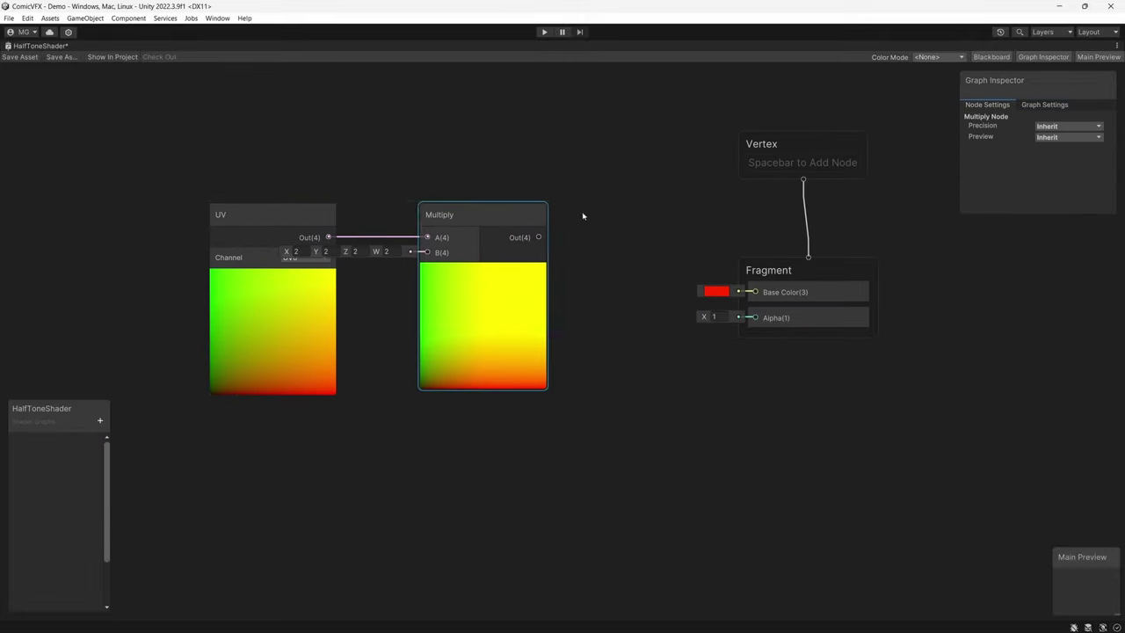
Add a Fraction node fed by the Multiply output and connect its result to the Fragment's Base Color
key("space")
type("frac")
key("Return")
left_click_drag(221, 161, 365, 215)
left_click_drag(607, 238, 518, 211)
left_click_drag(438, 231, 514, 234)
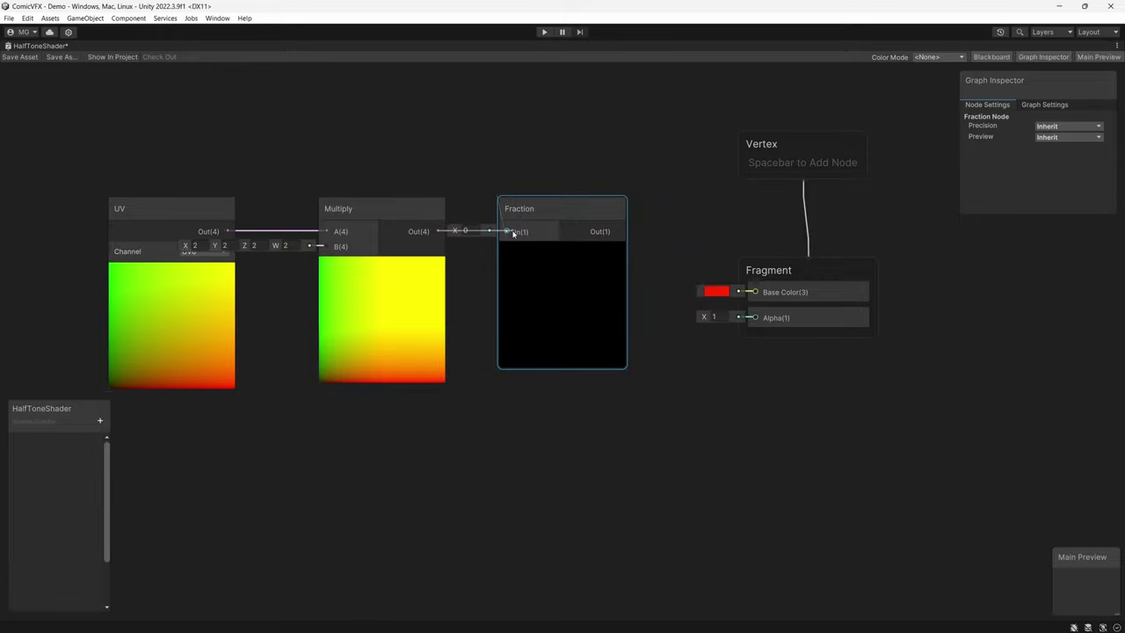
left_click_drag(619, 231, 718, 299)
Add a Float property named Size to HalfToneShader and connect it to the Multiply node's B input
left_click(99, 420)
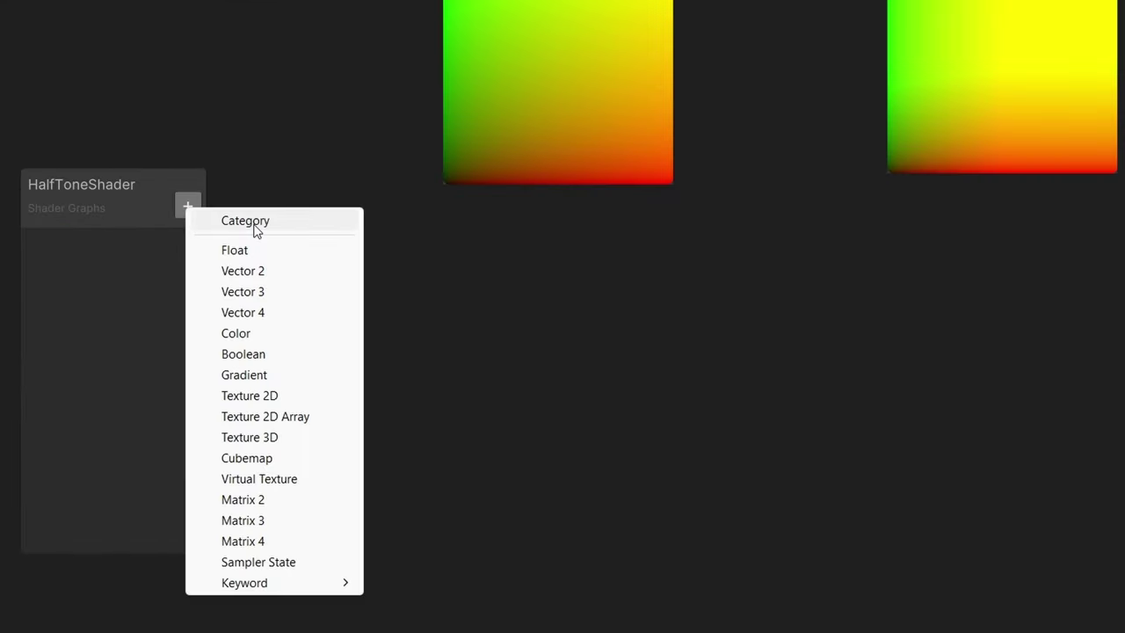
left_click(130, 443)
type("Size")
key("Return")
left_click_drag(28, 441, 320, 293)
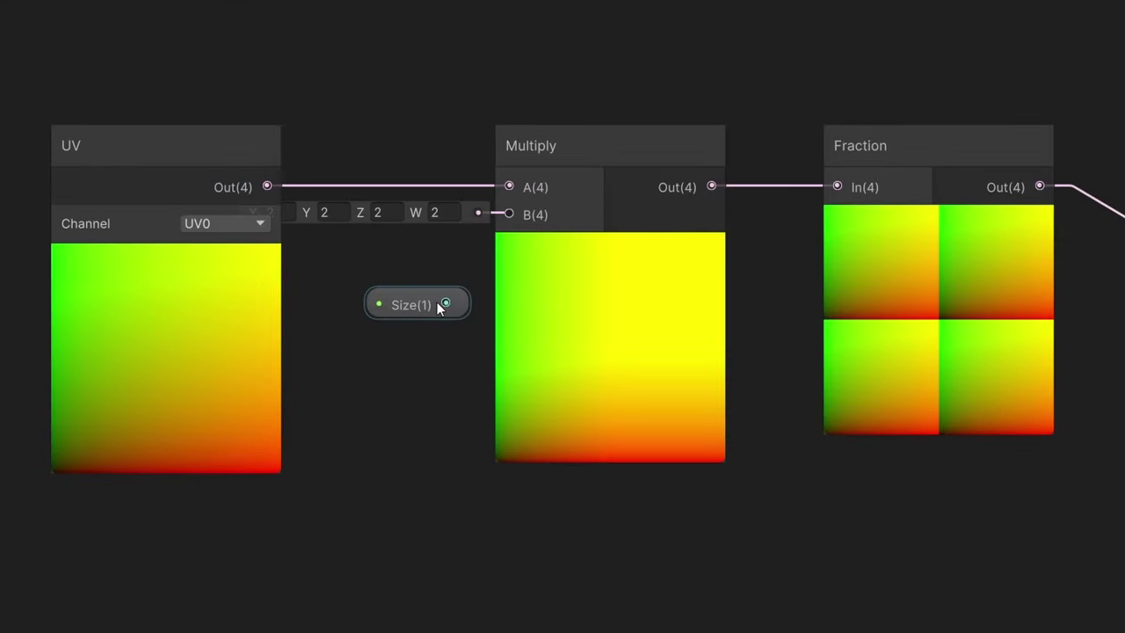
left_click_drag(445, 303, 509, 214)
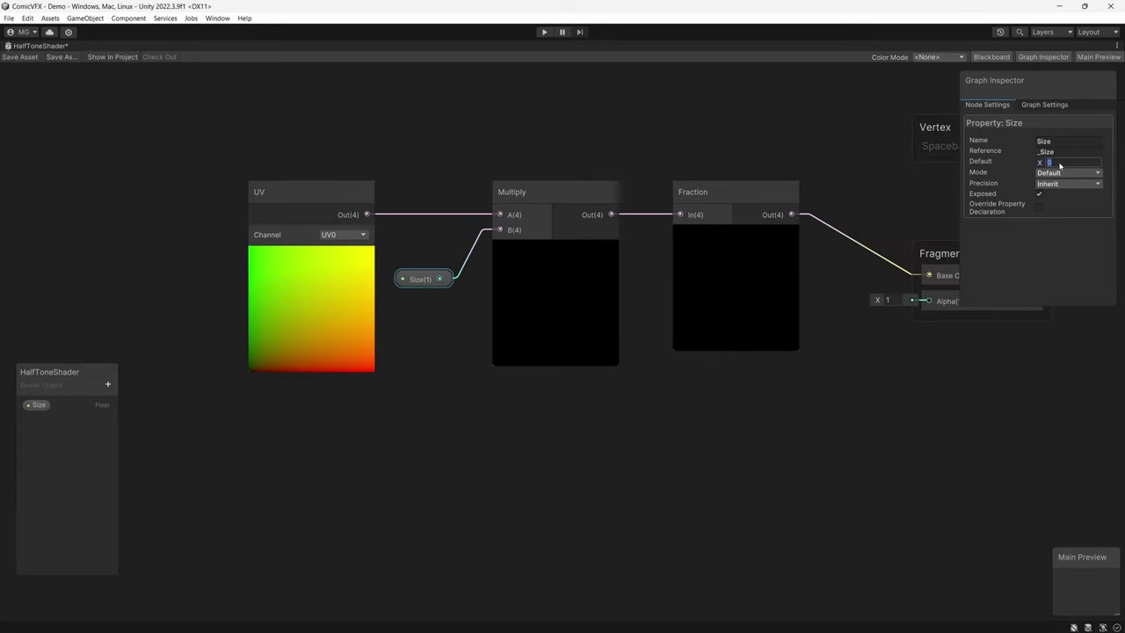
Set the Size property's default to 3, save the shader, and vary Size on the Output Particle Quad to test the tiling
type("3")
left_click(19, 57)
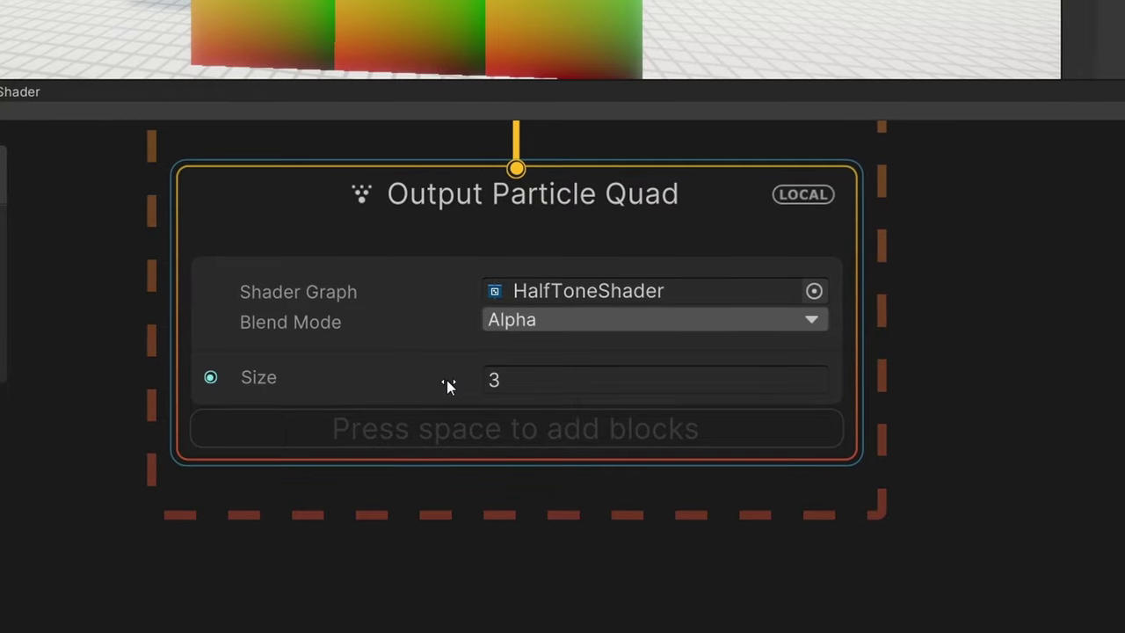
left_click_drag(446, 376, 582, 392)
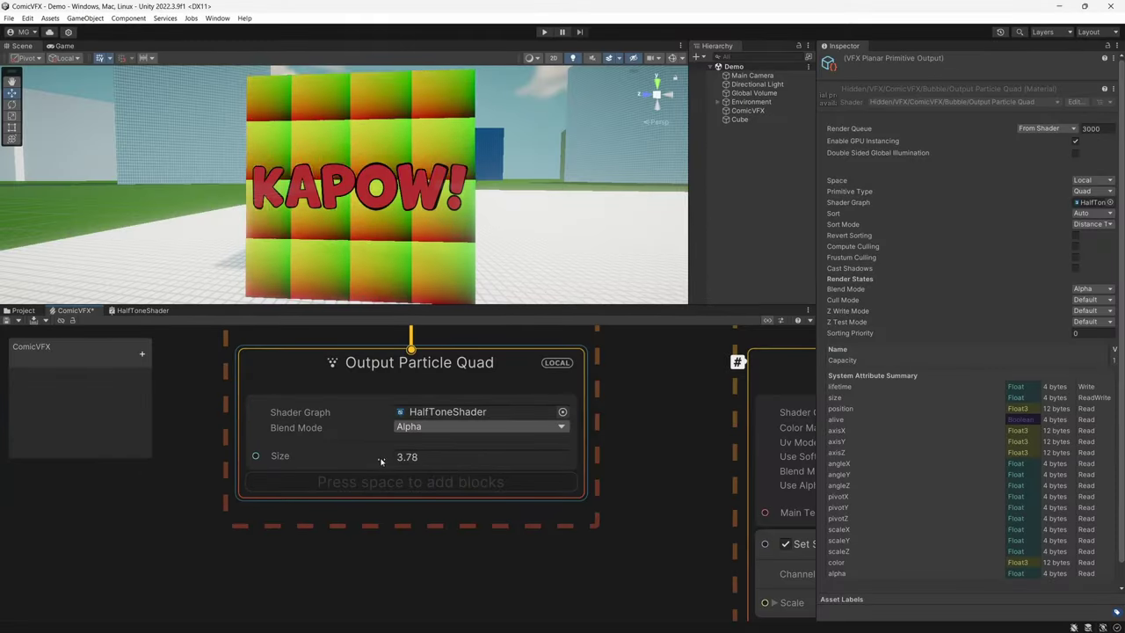
left_click_drag(443, 463, 505, 468)
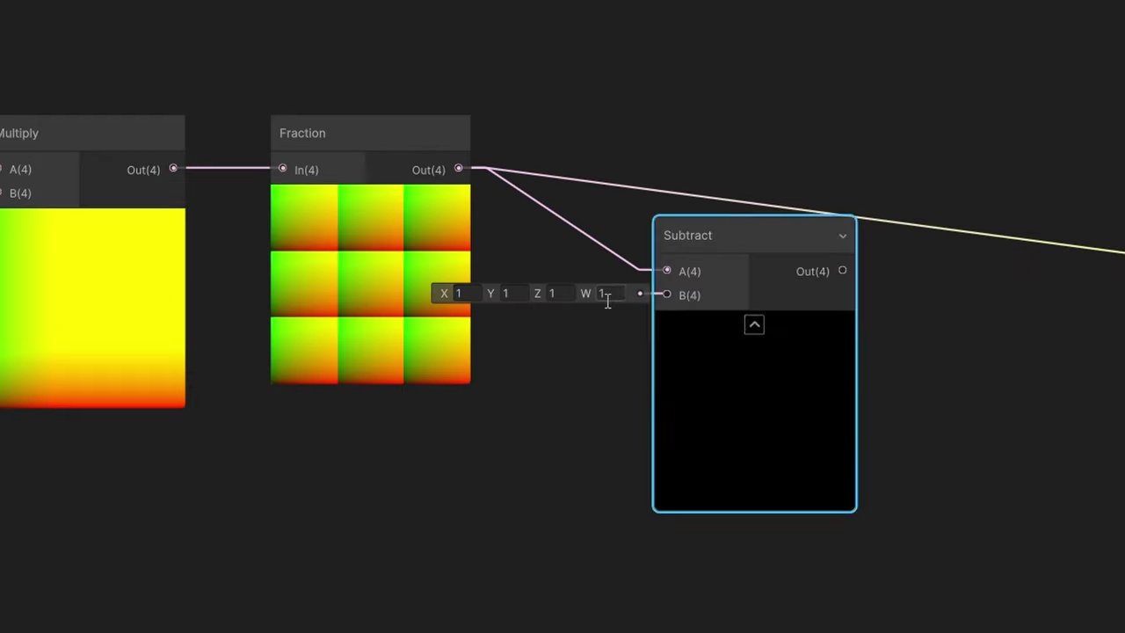
Add a Float node with the value 0.5 and connect it to the Subtract node's B input
left_click(518, 456)
key("space")
type("float")
key("Return")
left_click(485, 533)
type("0.5")
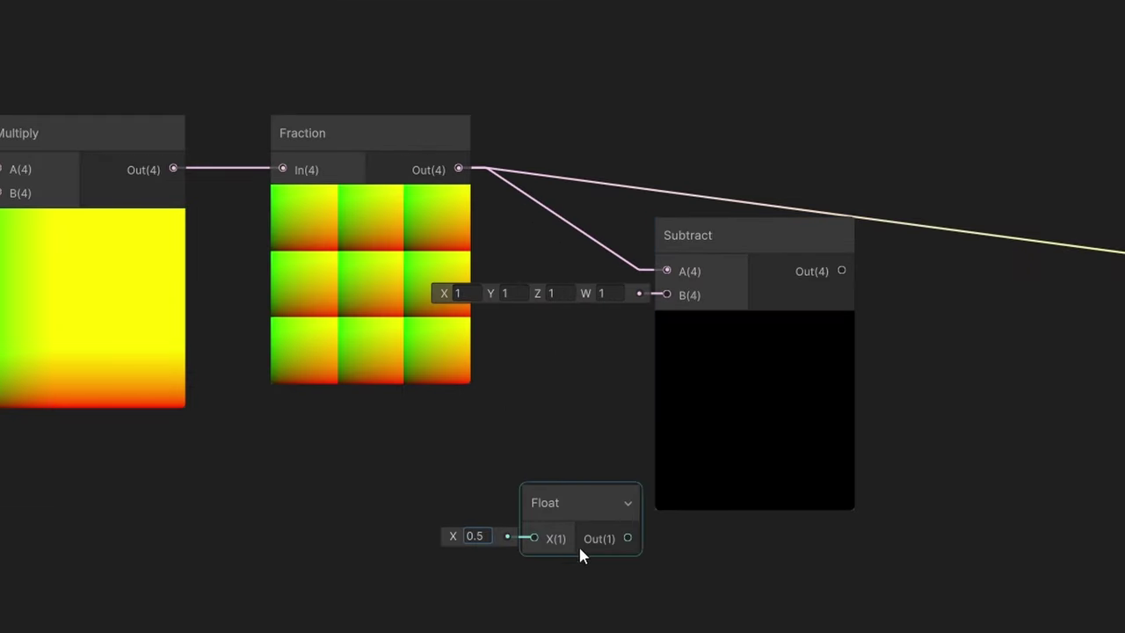
left_click_drag(628, 538, 667, 295)
left_click_drag(595, 500, 589, 334)
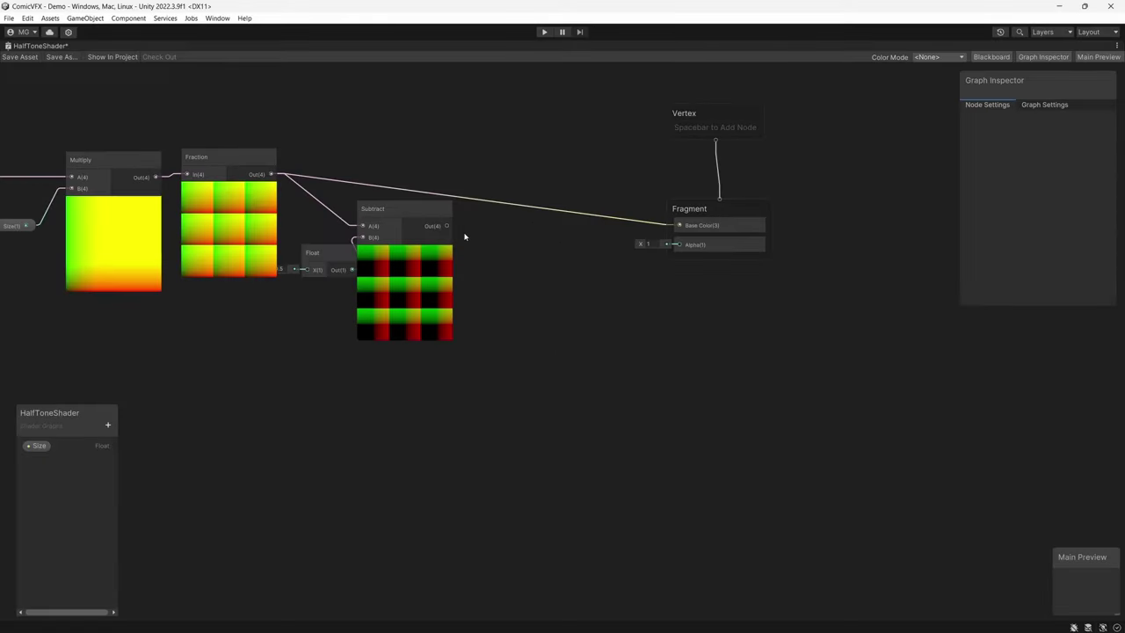
Add a Length node and connect the Subtract node's output to its input
key("space")
type("length")
key("Return")
scroll(541, 232, "up", 2)
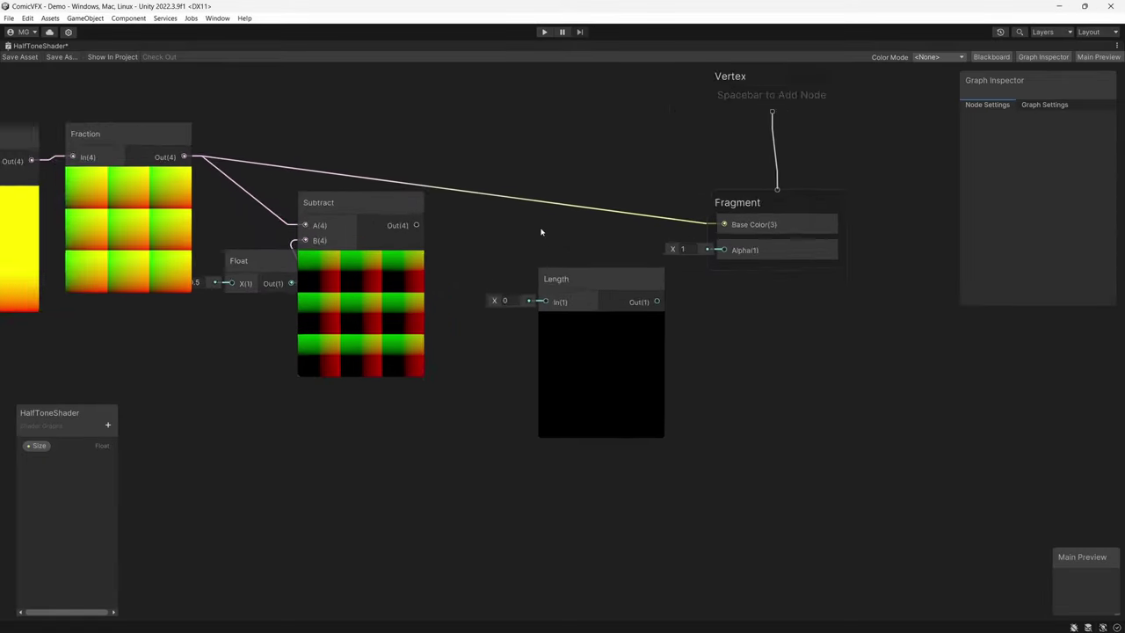
scroll(541, 232, "up", 1)
middle_click_drag(541, 231, 431, 228)
left_click_drag(478, 286, 437, 238)
left_click_drag(294, 219, 399, 262)
Move the Fragment and Vertex blocks aside to make room for more nodes after Length
scroll(454, 254, "down", 1)
middle_click_drag(616, 238, 545, 248)
left_click_drag(580, 209, 639, 140)
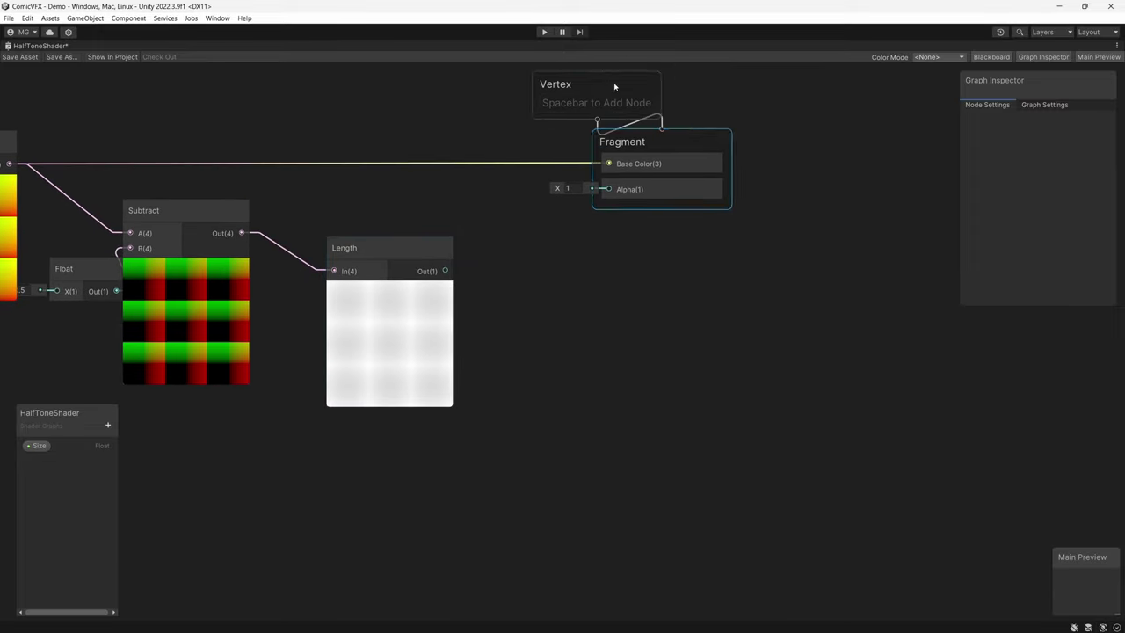
left_click_drag(615, 86, 723, 78)
Add a Step node, connect Length's output to its In, and connect its output to the Fragment's Base Color
left_click(492, 303)
key("space")
type("step")
key("Return")
left_click_drag(414, 294, 503, 360)
left_click_drag(552, 327, 495, 235)
left_click_drag(558, 252, 614, 208)
left_click_drag(638, 187, 714, 188)
left_click_drag(502, 229, 533, 227)
Save the shader and adjust the Step node's Edge between 0.75 and 0.81 to test the dot size
left_click(19, 57)
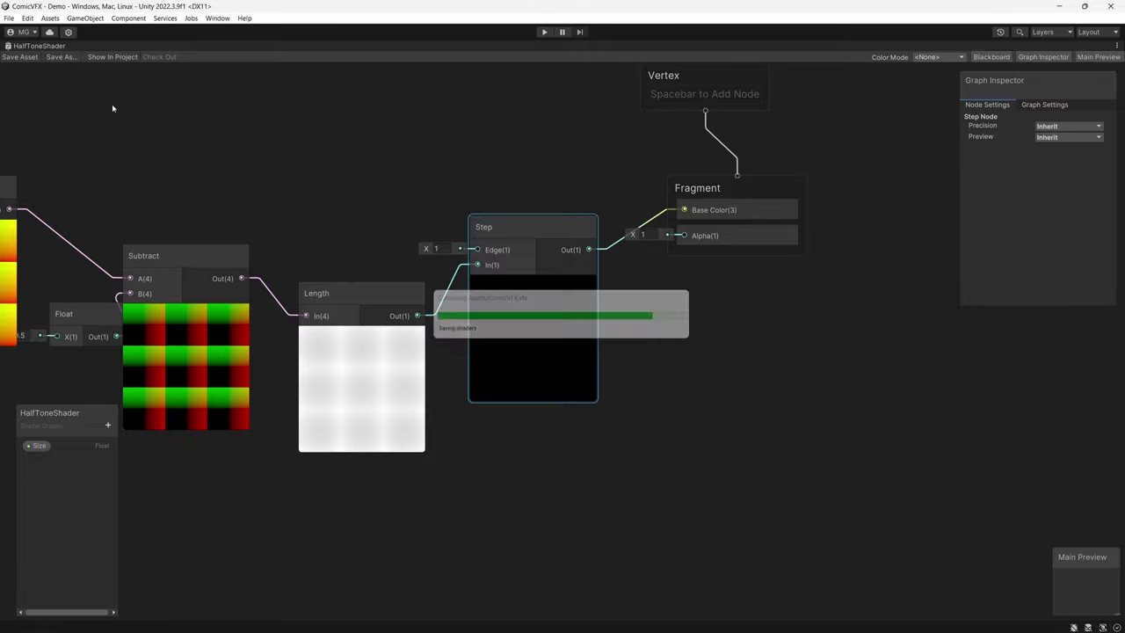
left_click_drag(425, 249, 421, 247)
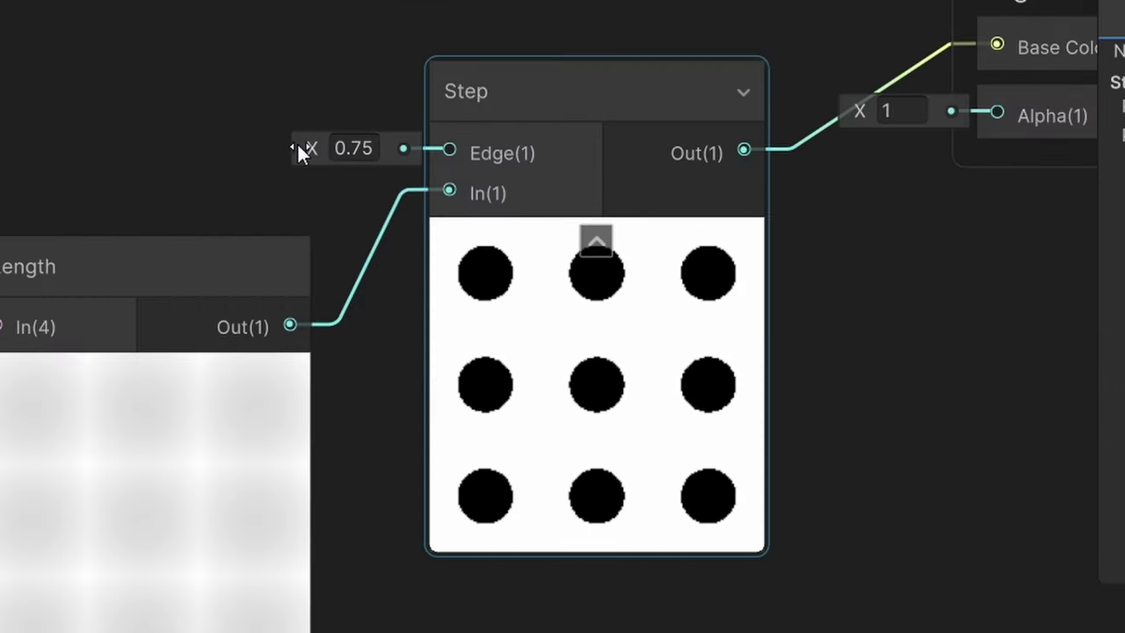
left_click_drag(299, 145, 300, 146)
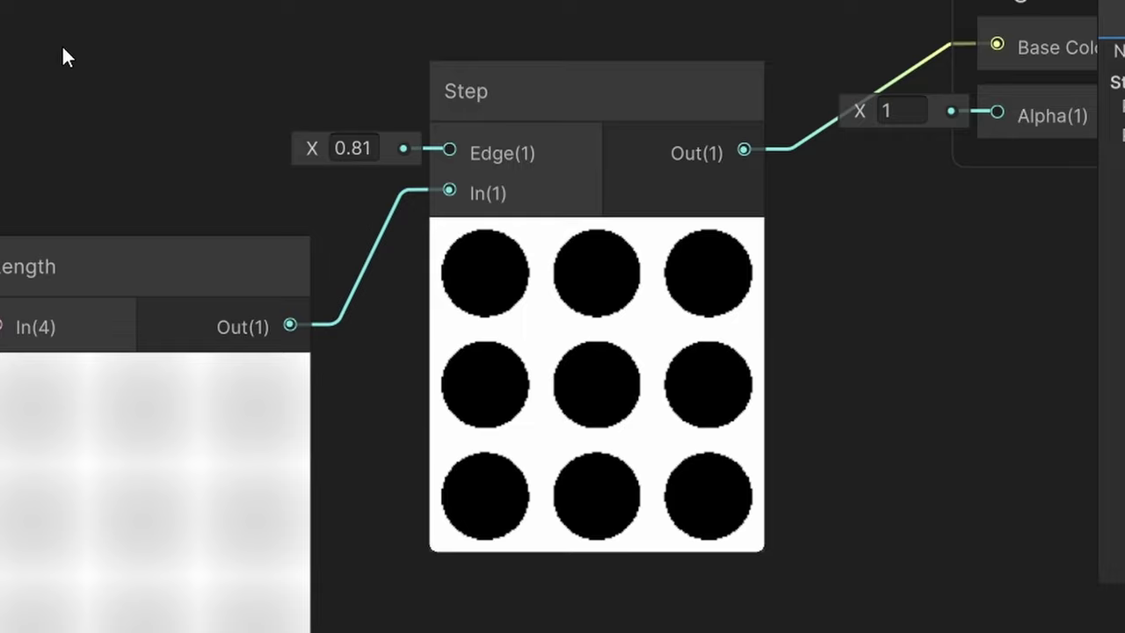
Add a Lerp node with A set to 0.65 and connect its output to the Step node's Edge
key("space")
type("lerp")
key("Return")
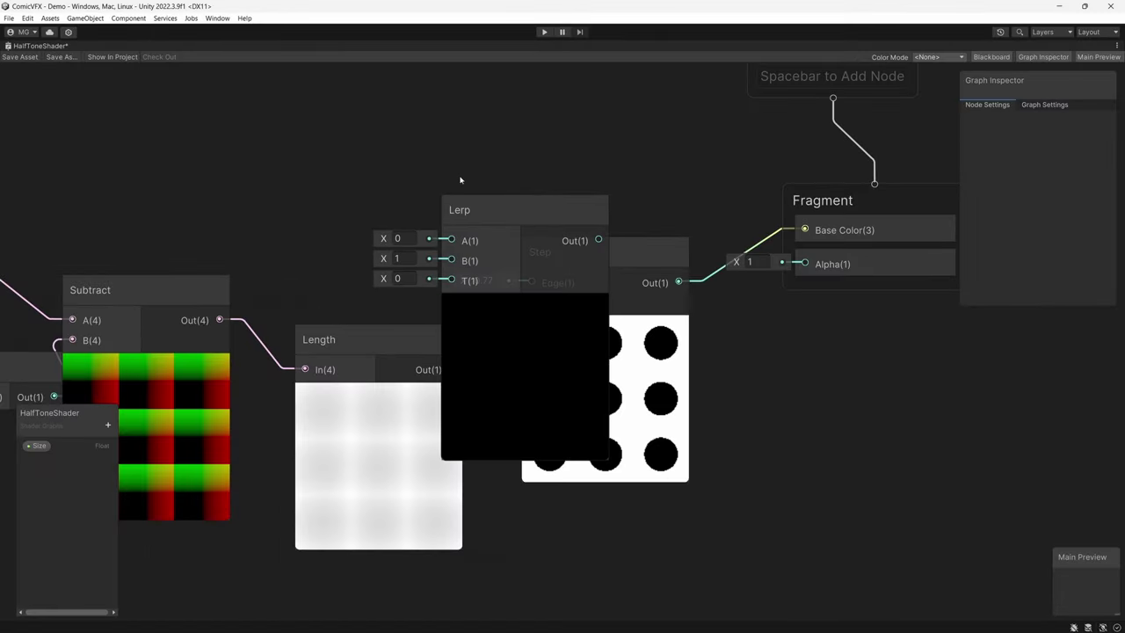
scroll(475, 176, "down", 4)
left_click_drag(494, 246, 407, 137)
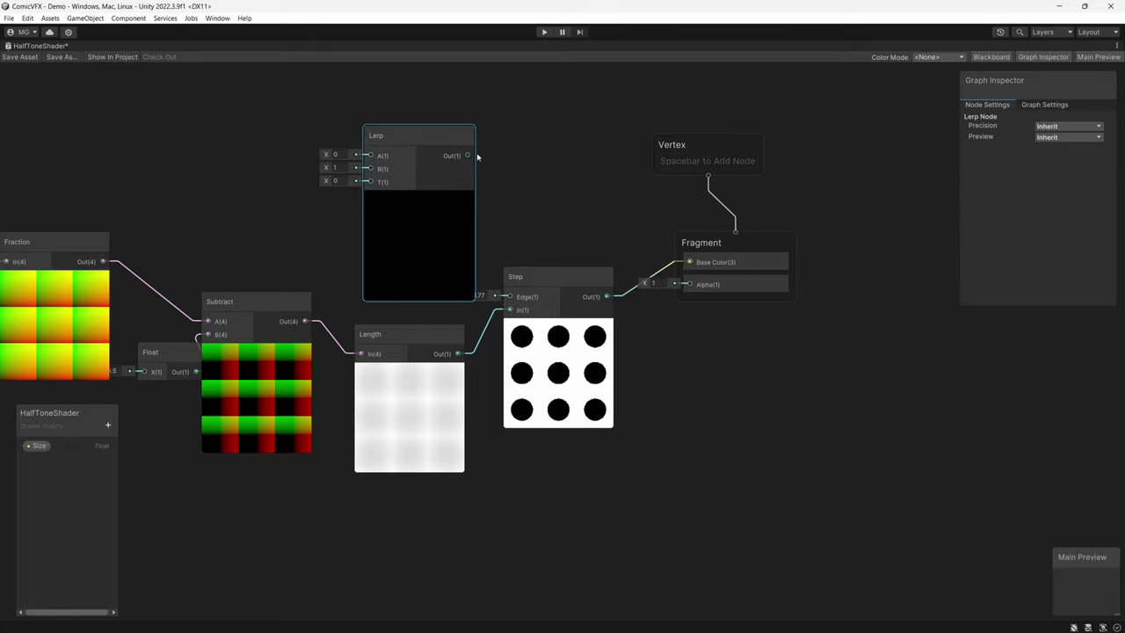
left_click_drag(524, 298, 524, 298)
left_click(343, 154)
type("0.65")
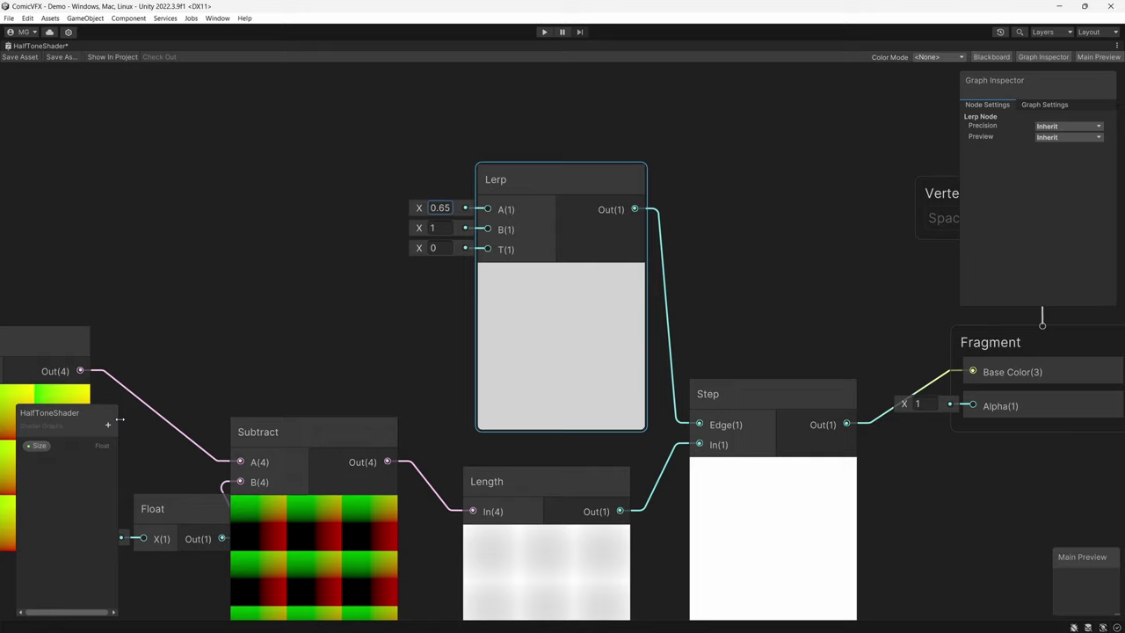
Add a Float property named Threshold in Slider mode and try its slider on the bubble's Output Particle Quad
left_click(110, 424)
left_click(154, 236)
type("Threshold")
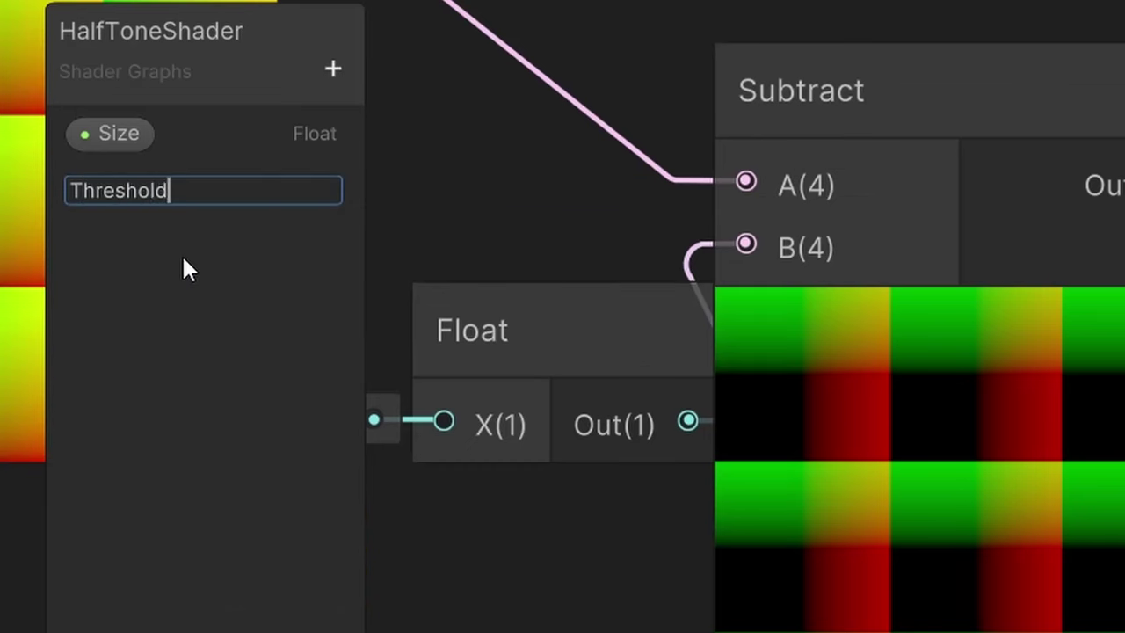
key("Return")
left_click(967, 199)
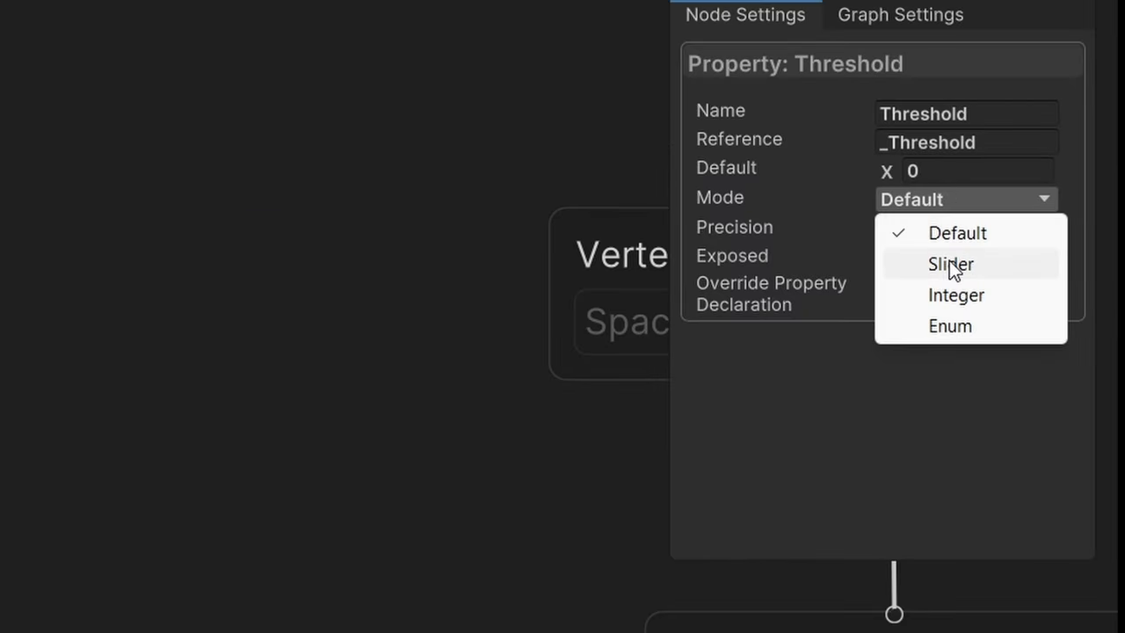
left_click(951, 265)
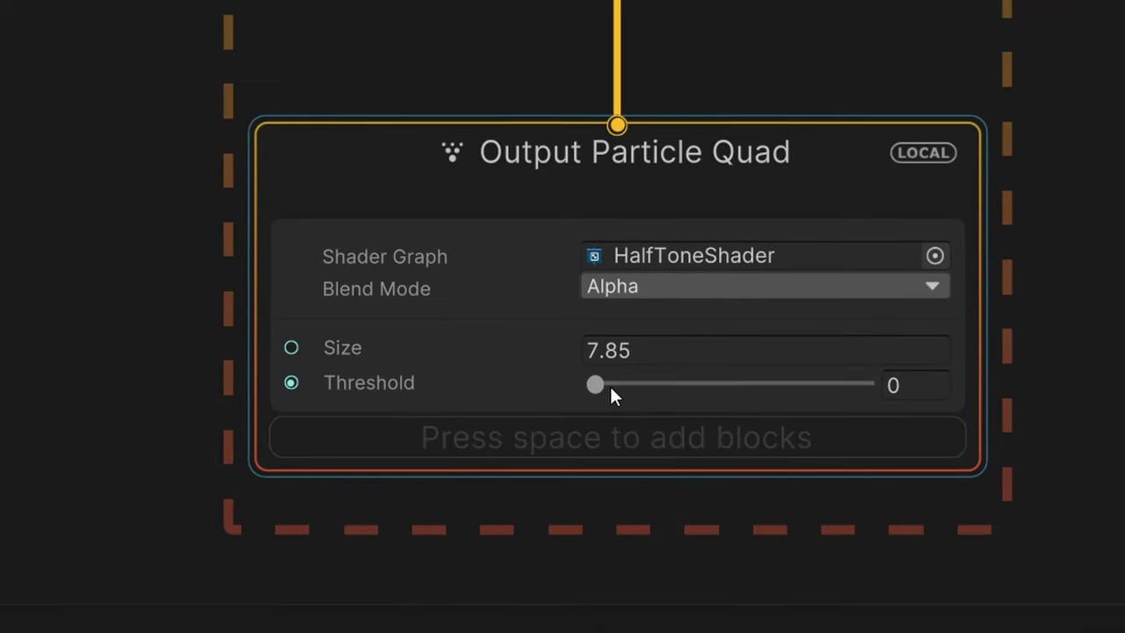
left_click_drag(609, 387, 493, 541)
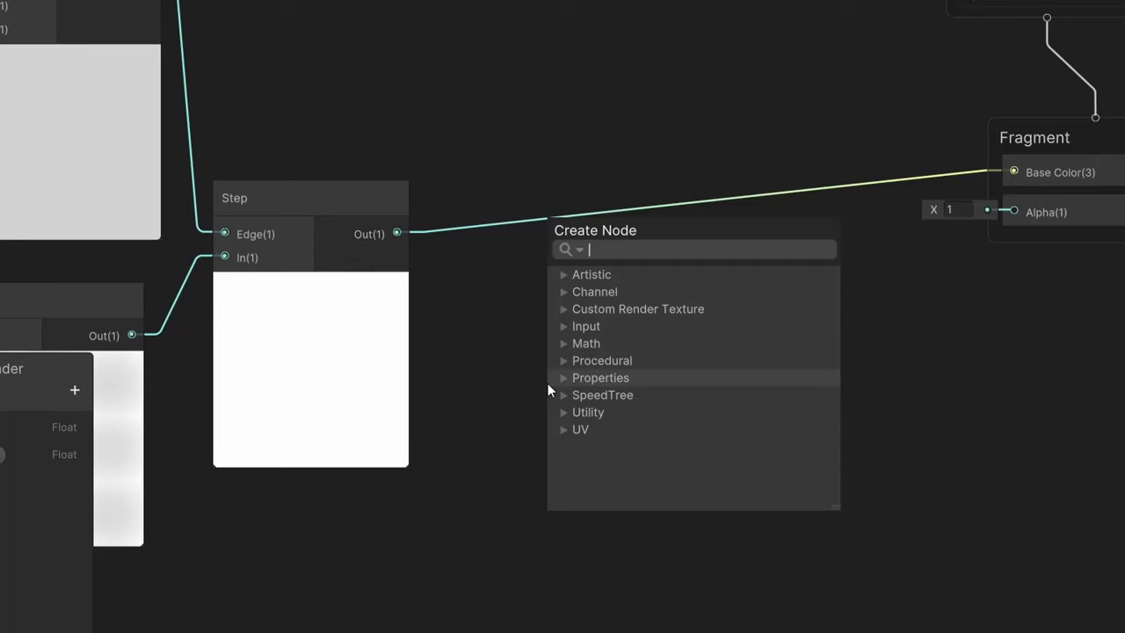
Insert a One Minus node between Step and the Fragment's Base Color, and set the bubble output's Threshold to about 0.438
type("one")
key("Return")
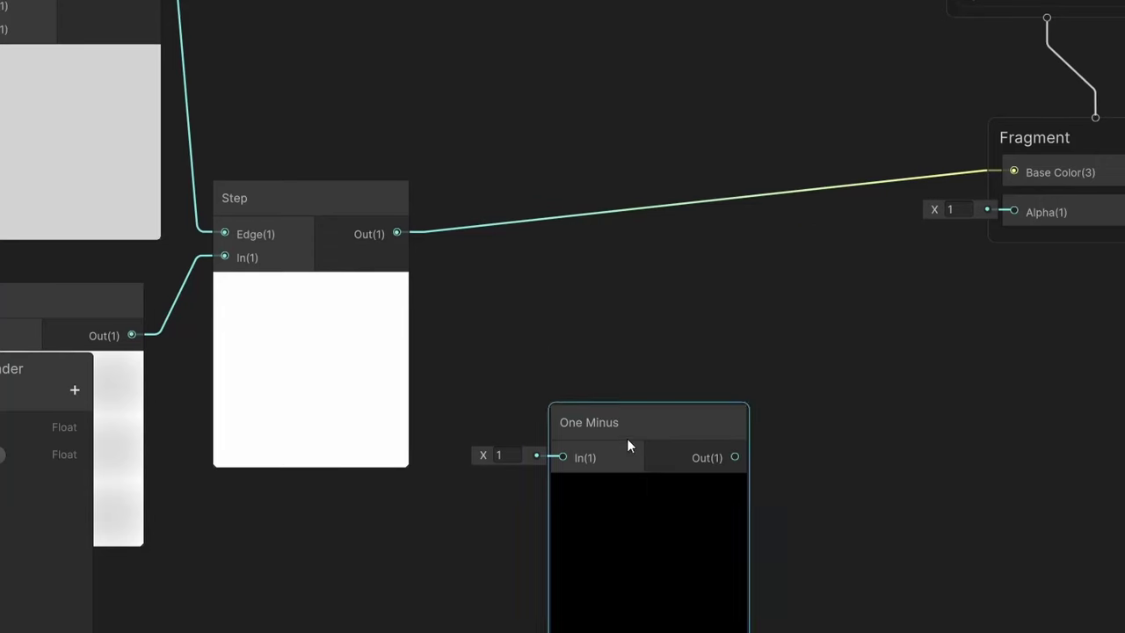
left_click_drag(627, 438, 608, 120)
left_click_drag(398, 232, 527, 143)
left_click_drag(876, 160, 1014, 172)
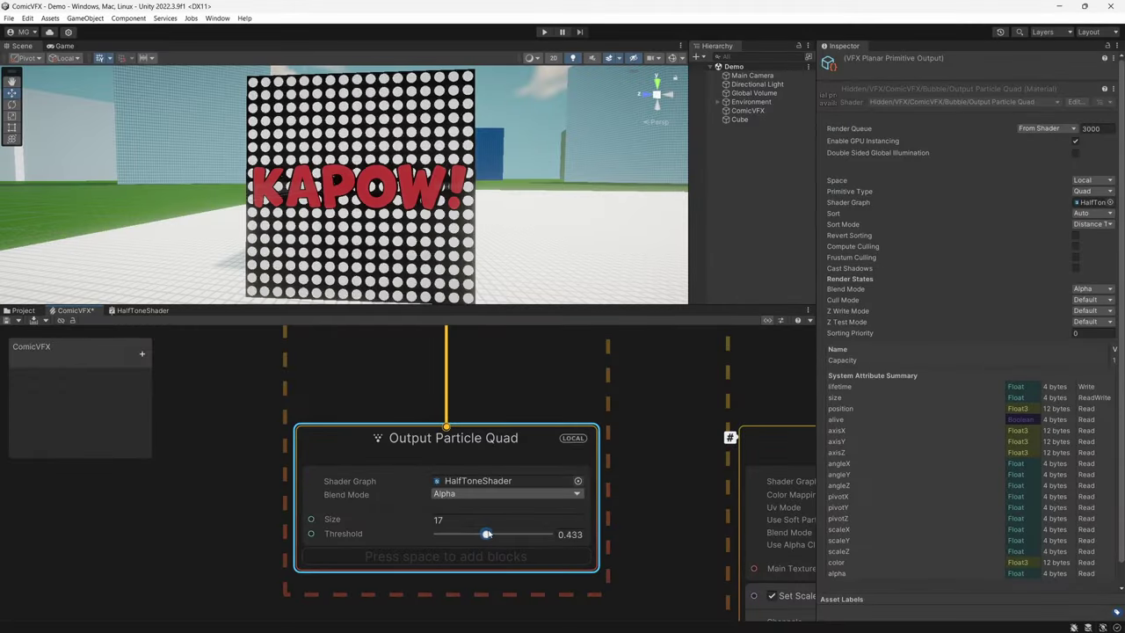
left_click_drag(483, 534, 486, 534)
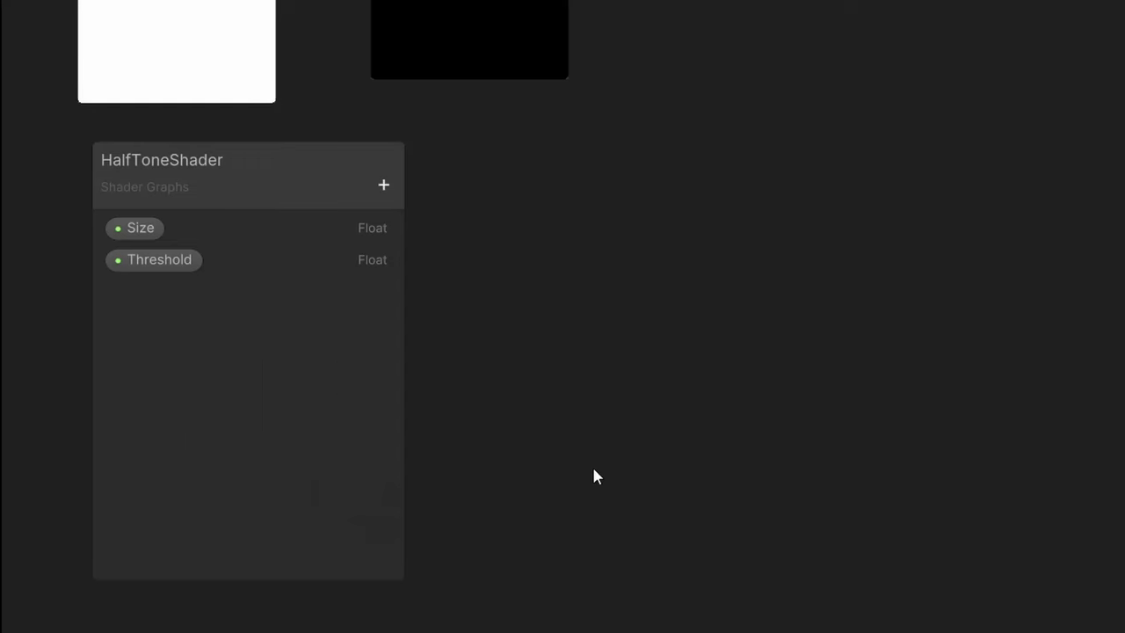
Add a Texture2D property named MainTexture to HalfToneShader and place it in the graph
left_click(383, 184)
left_click(460, 397)
type("MainTexture")
key("Return")
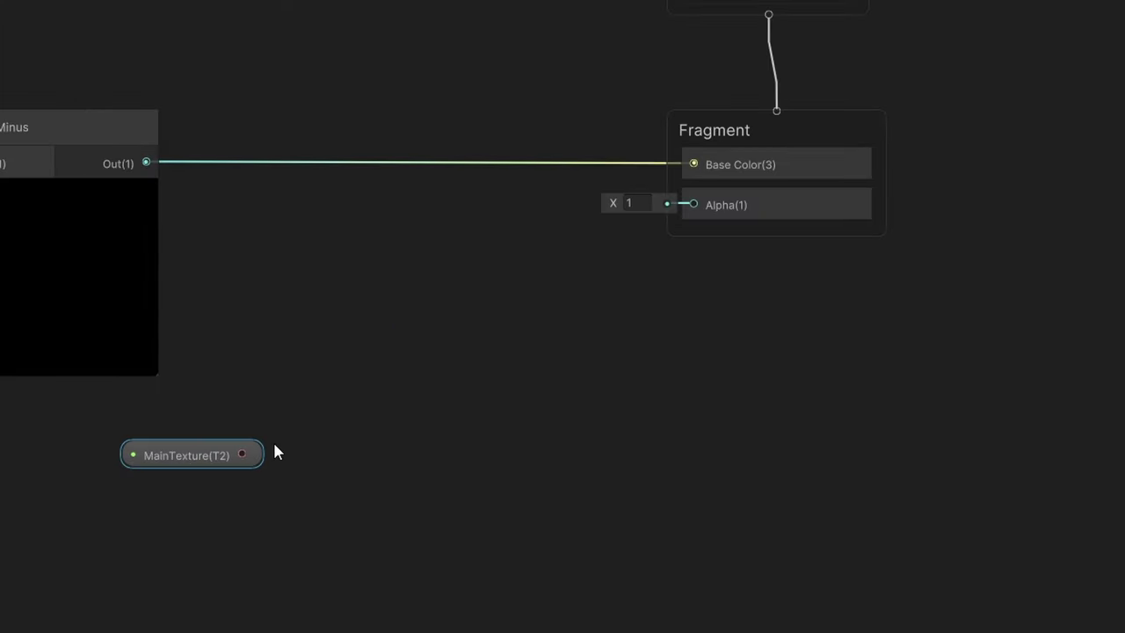
Sample MainTexture with a Sample Texture 2D node, connect its RGBA output to the Fragment's Base Color, and save the shader
key("space")
type("texture")
key("ctrl+a")
type("sample textr")
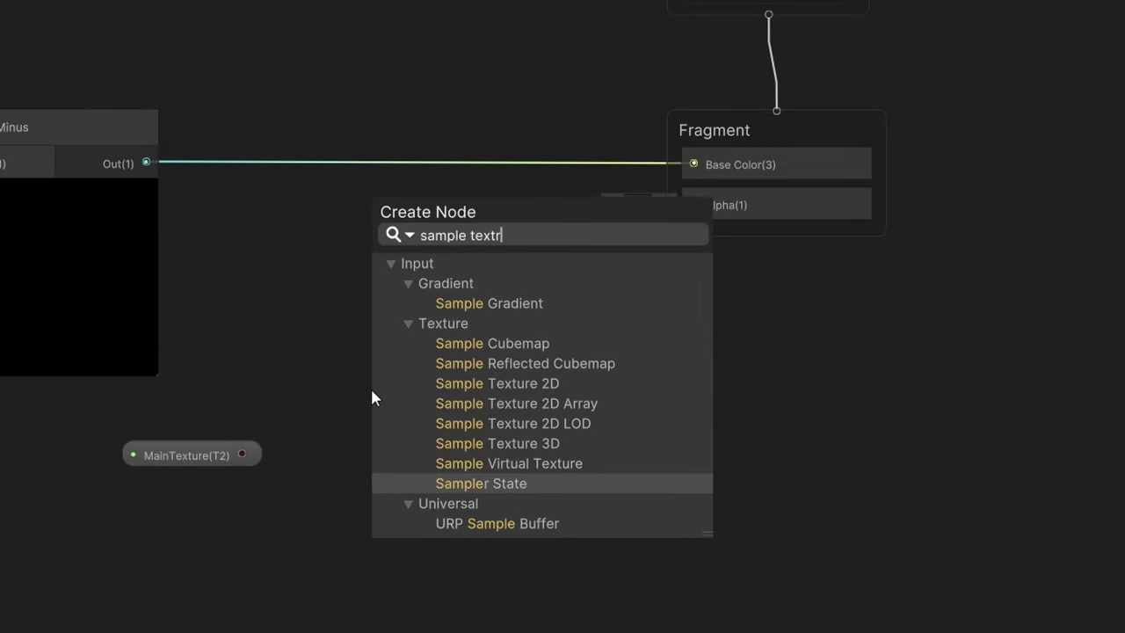
double_click(538, 385)
left_click_drag(242, 455, 410, 369)
left_click_drag(455, 342, 402, 379)
middle_click_drag(491, 358, 422, 355)
left_click_drag(411, 412, 596, 208)
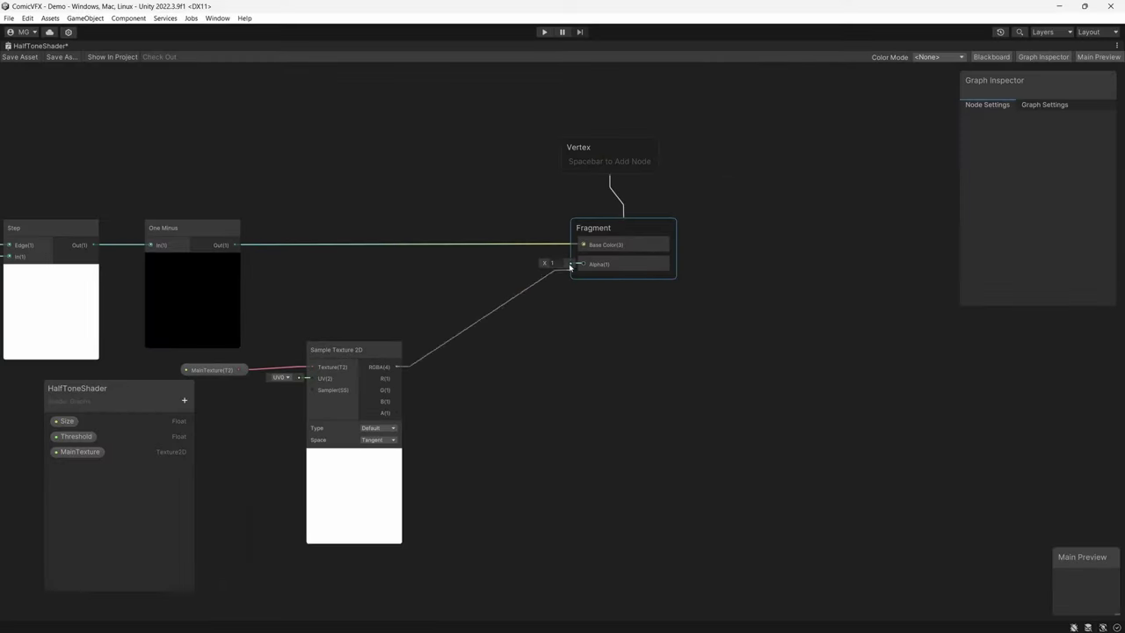
left_click(21, 56)
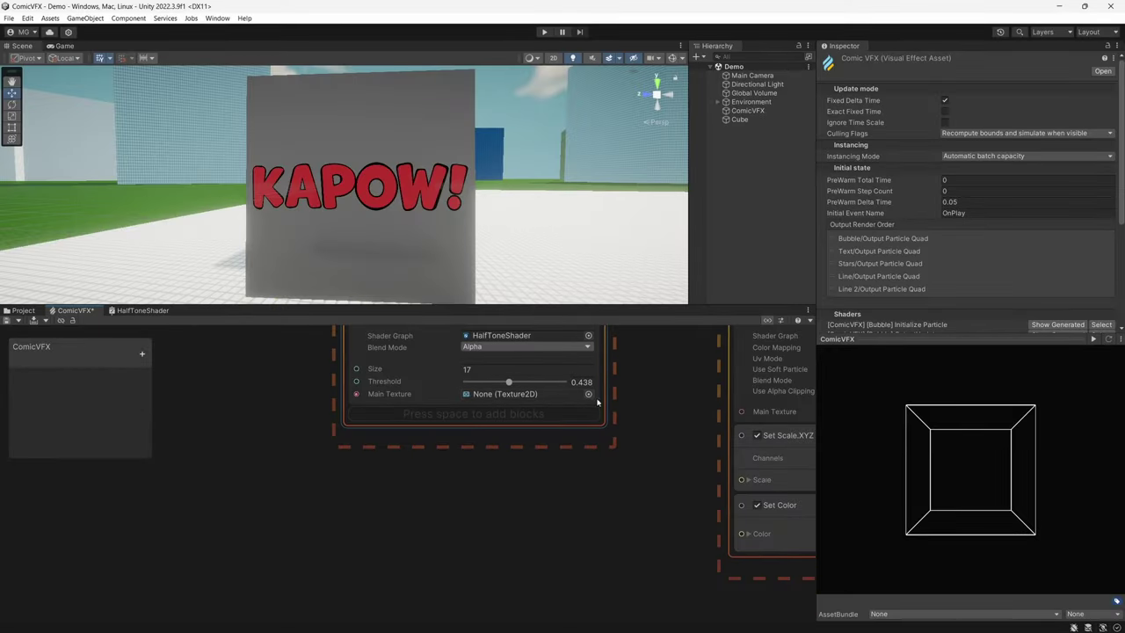
Set the bubble output's Main Texture to t_spike_bubble and connect the Sample Texture 2D's A output to the Fragment's Alpha
left_click(551, 429)
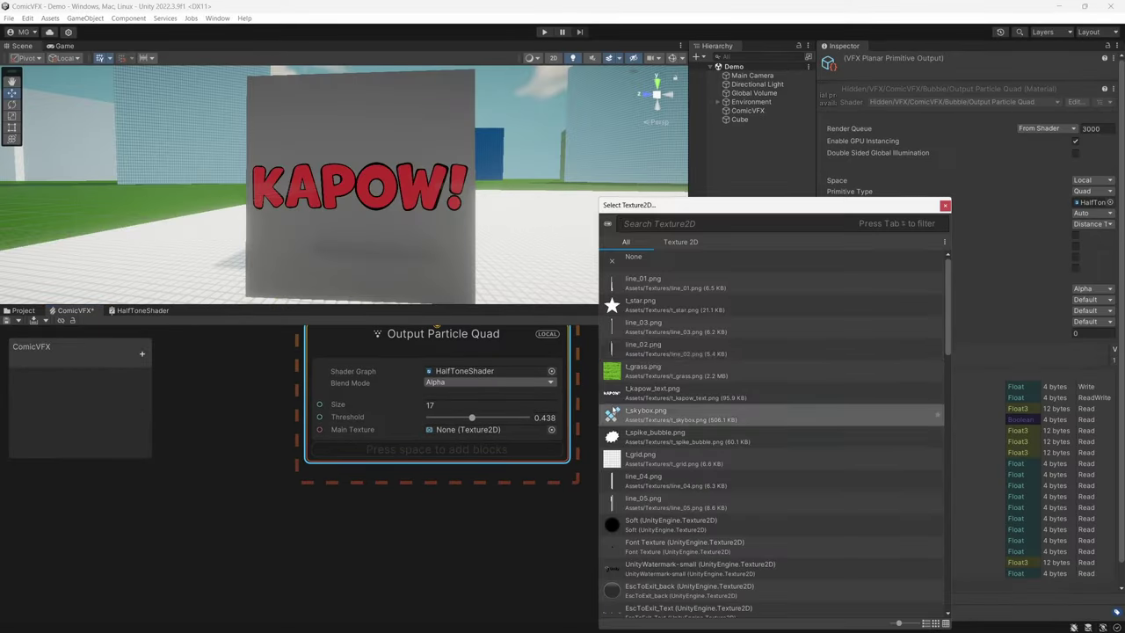
double_click(679, 440)
left_click(138, 310)
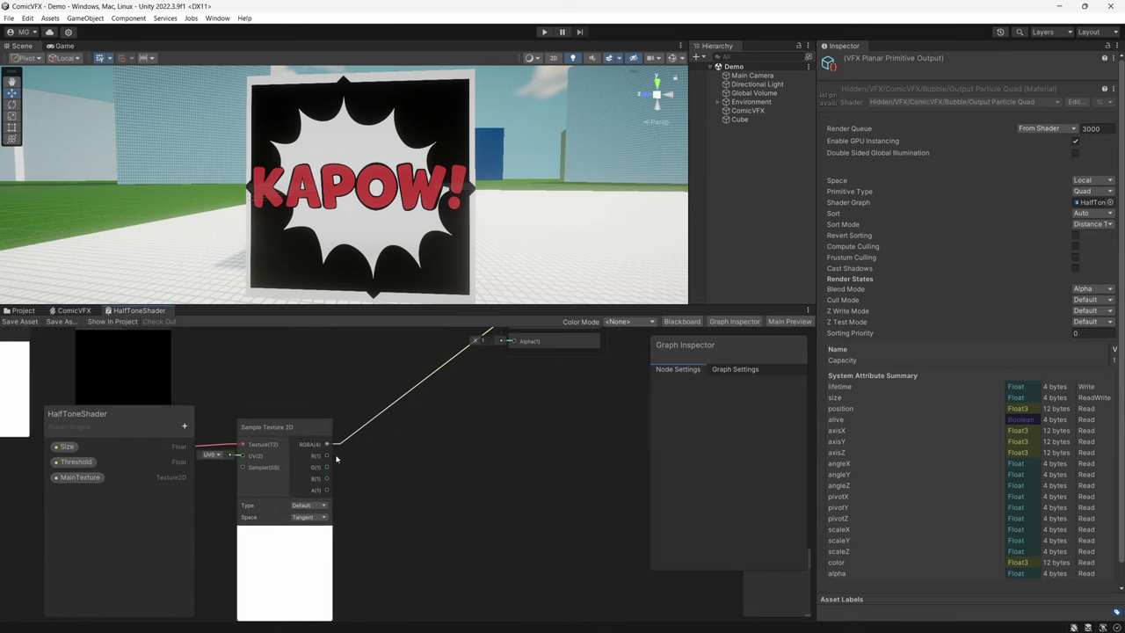
left_click(21, 310)
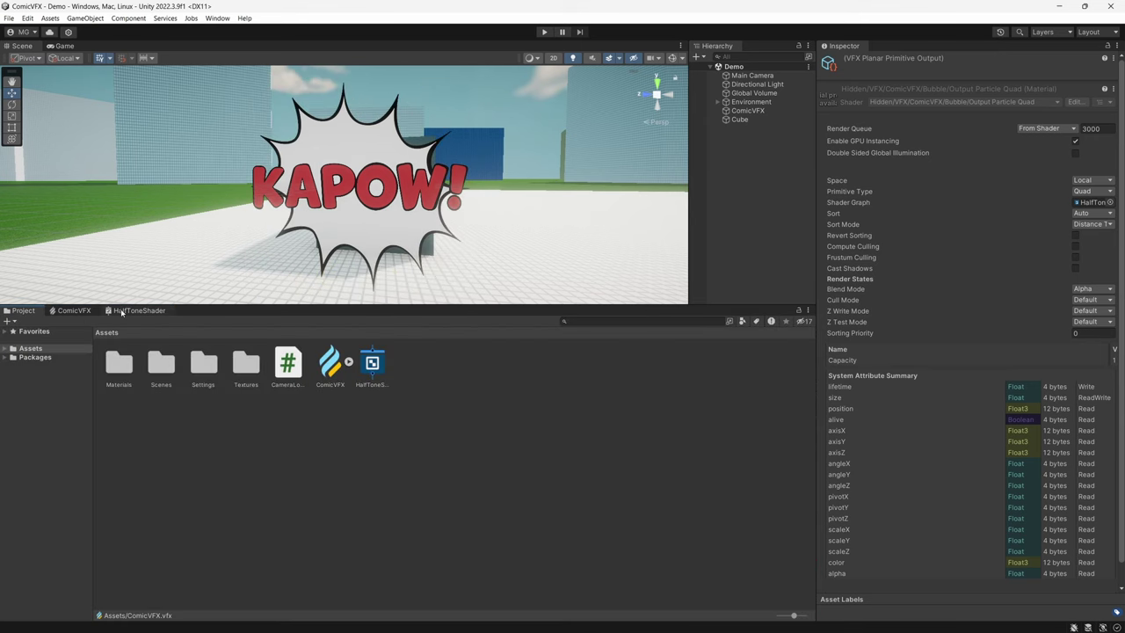
Add a second Lerp node in HalfToneShader, with One Minus feeding its T and the sampled texture's RGBA feeding its A
left_click(123, 311)
key("space")
type("lerp")
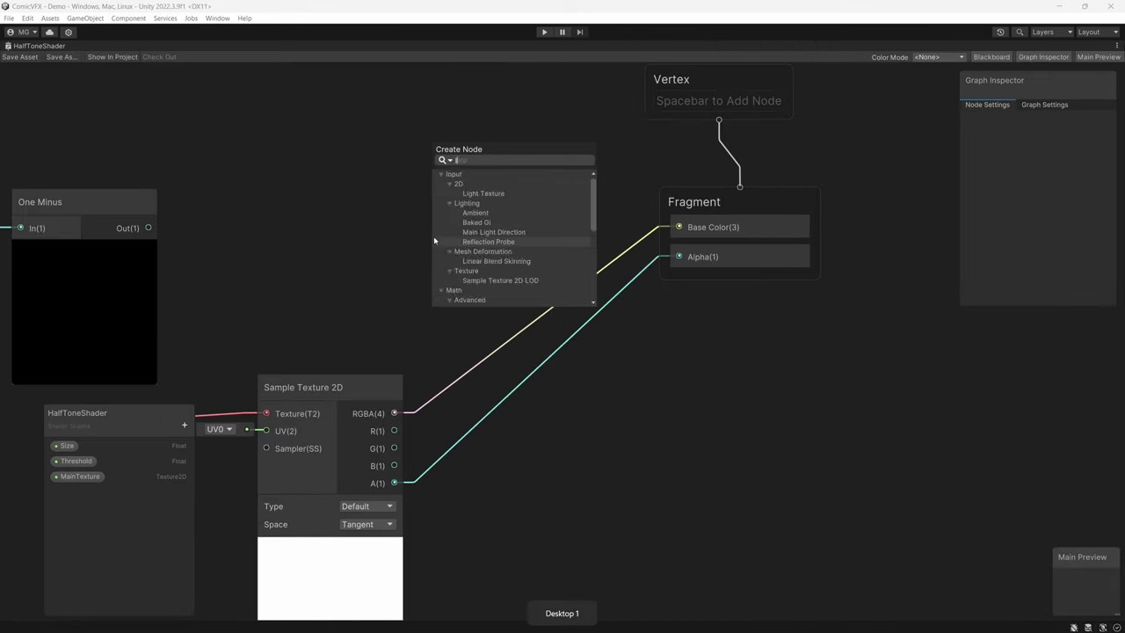
key("Return")
left_click_drag(523, 275, 536, 158)
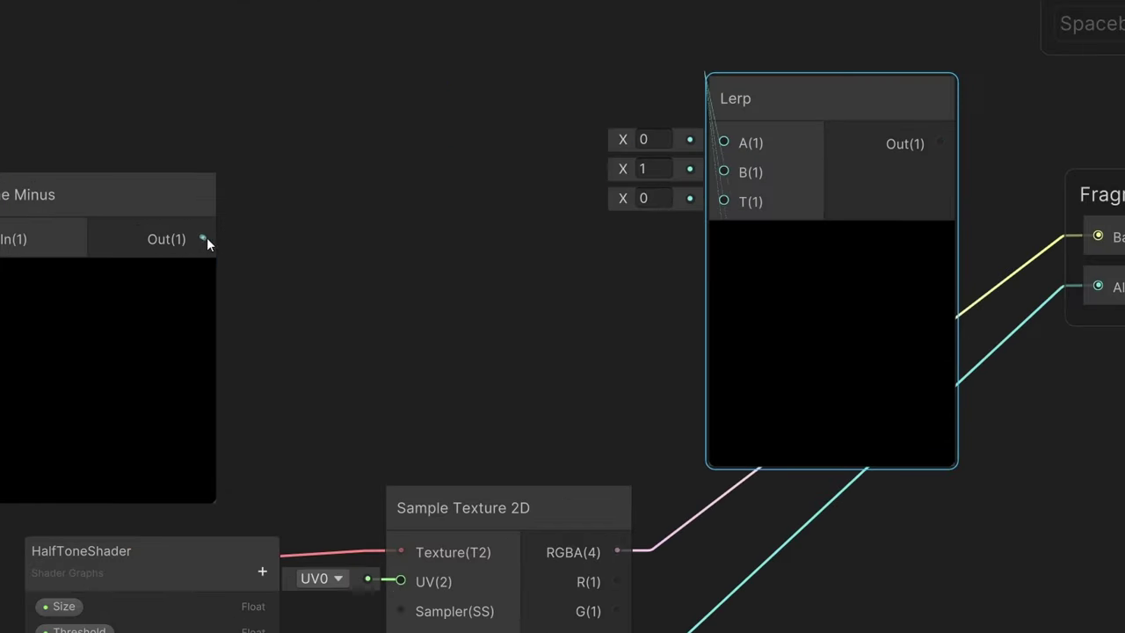
left_click_drag(152, 228, 458, 206)
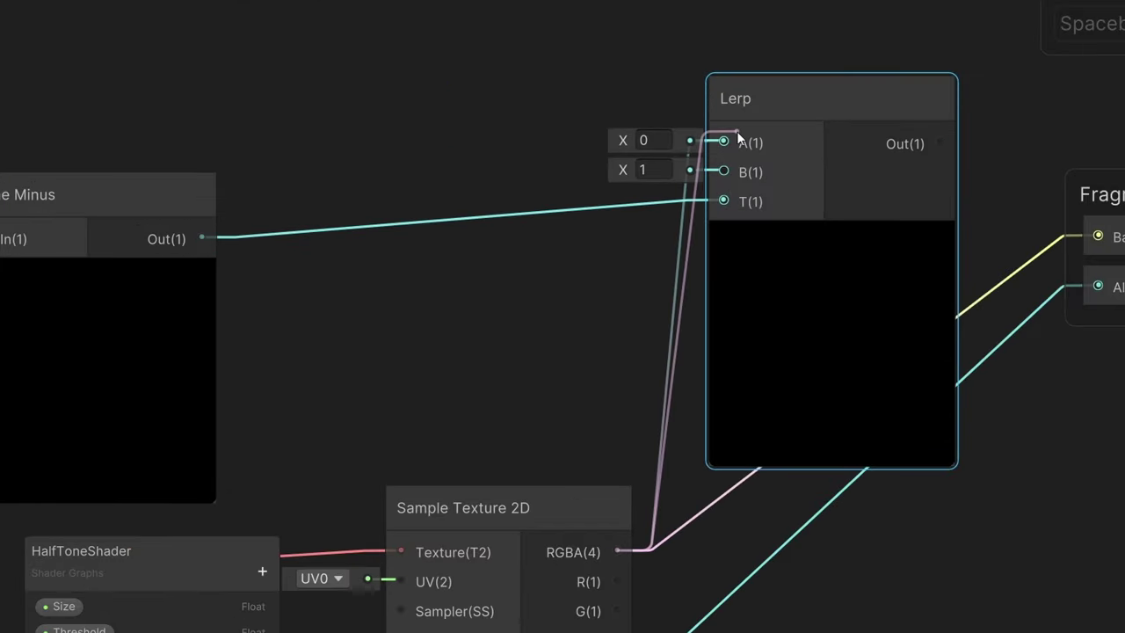
left_click_drag(739, 132, 738, 133)
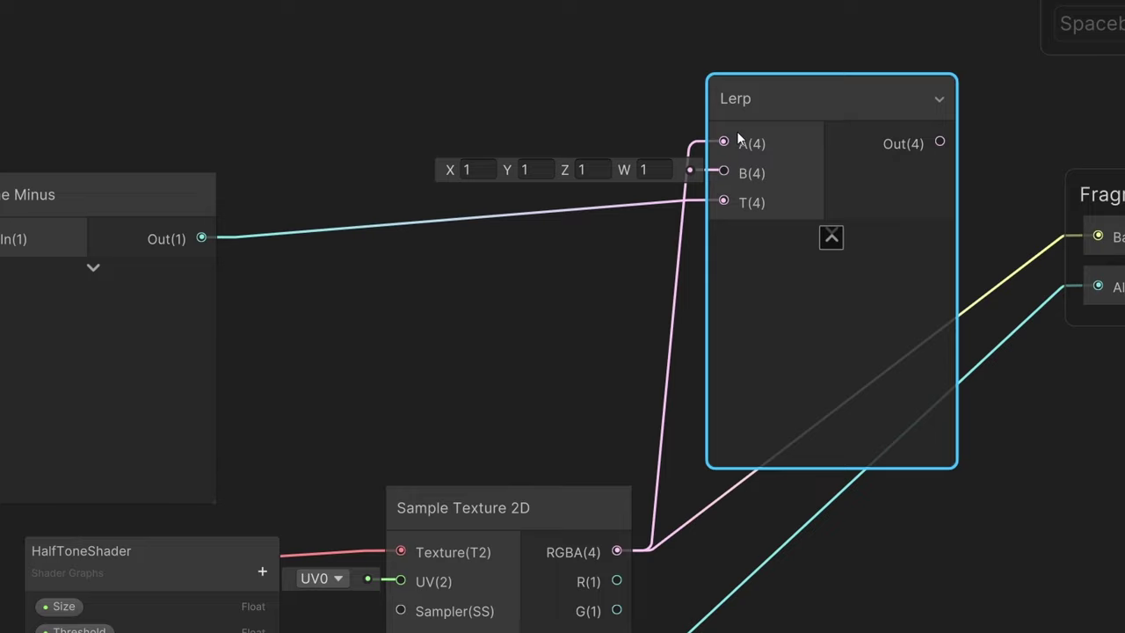
Add a Color property named DotsColor to the shader and adjust Dots Color on the bubble's Output Particle Quad
left_click(262, 571)
left_click(387, 67)
type("DotsColor")
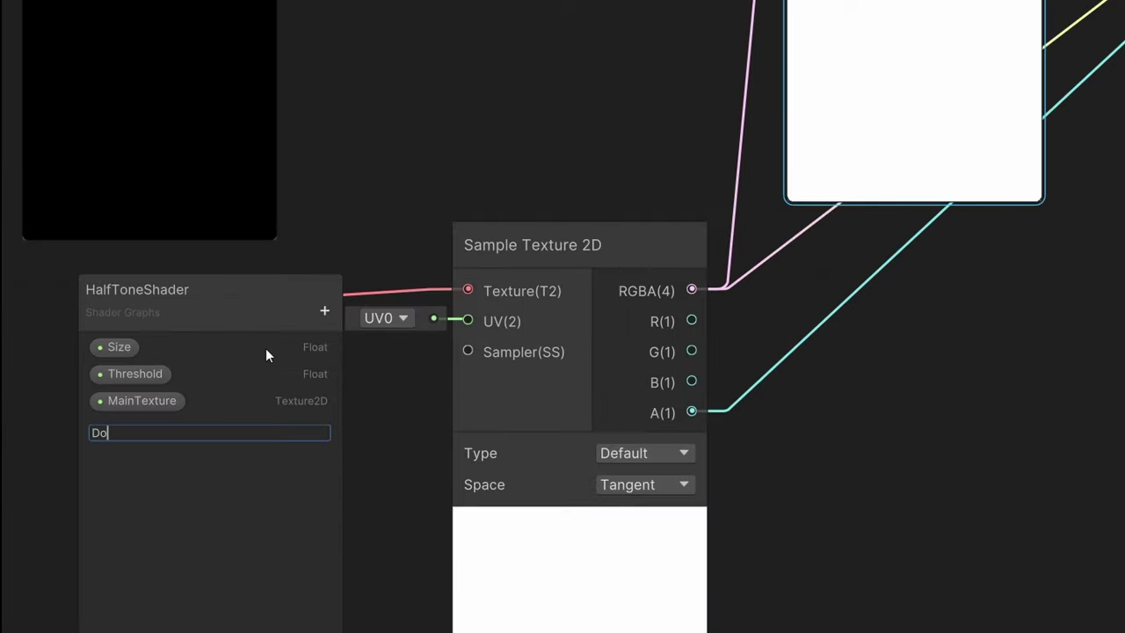
key("Return")
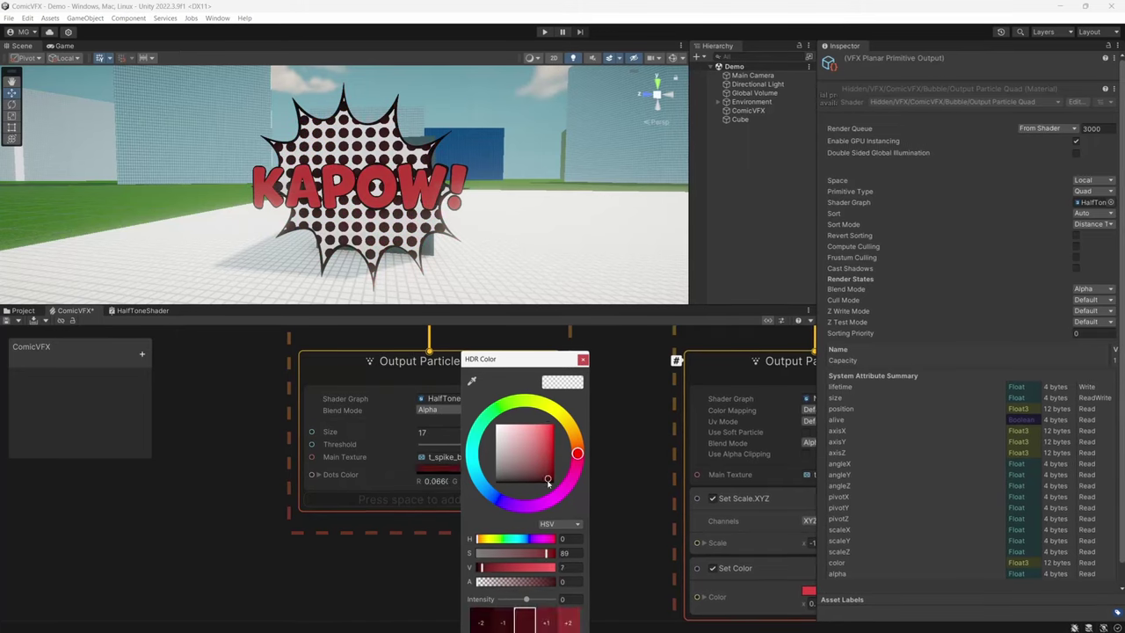
left_click_drag(518, 437, 564, 444)
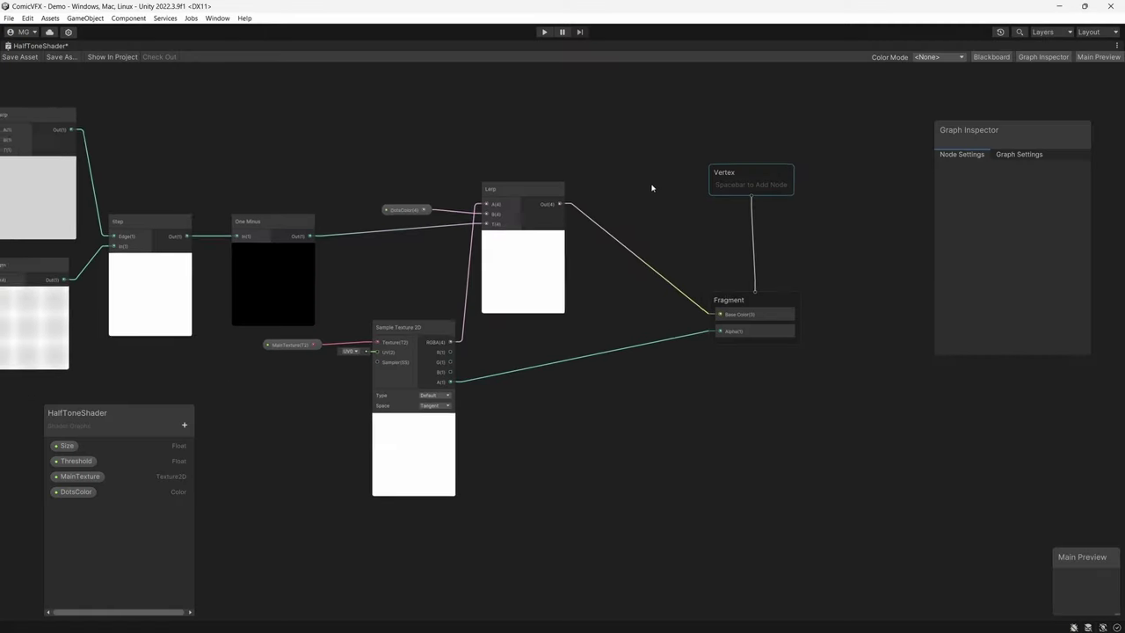
Make room before the second Lerp node in HalfToneShader and add a Multiply node between DotsColor and that Lerp
scroll(651, 188, "up", 2)
middle_click_drag(651, 189, 710, 186)
left_click_drag(542, 180, 628, 187)
left_click(458, 164)
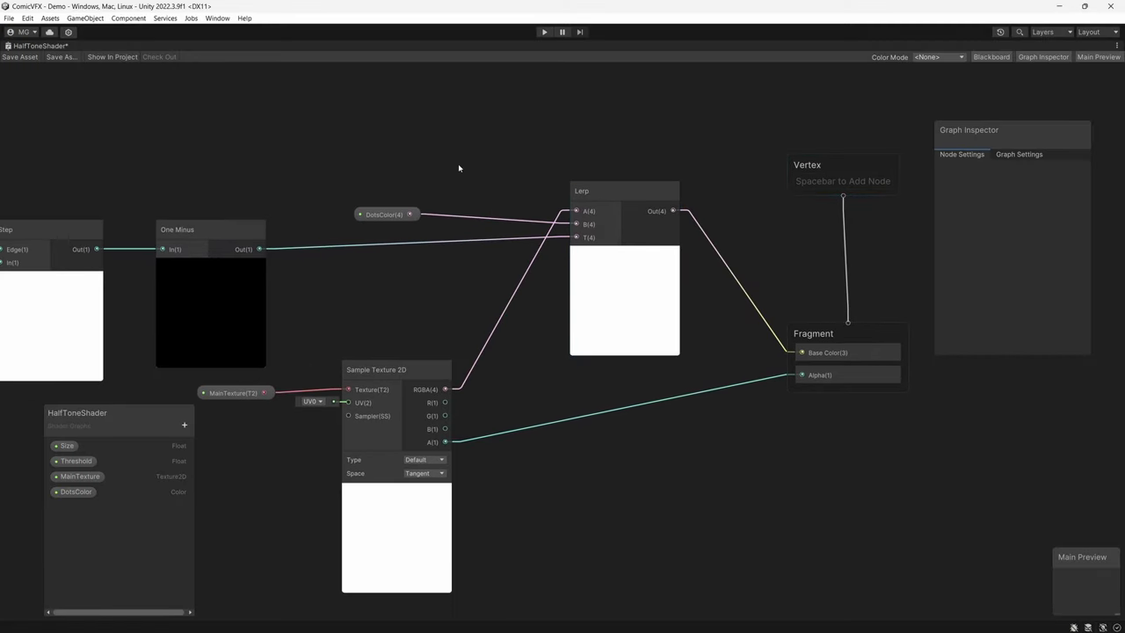
key("space")
type("mult")
key("Return")
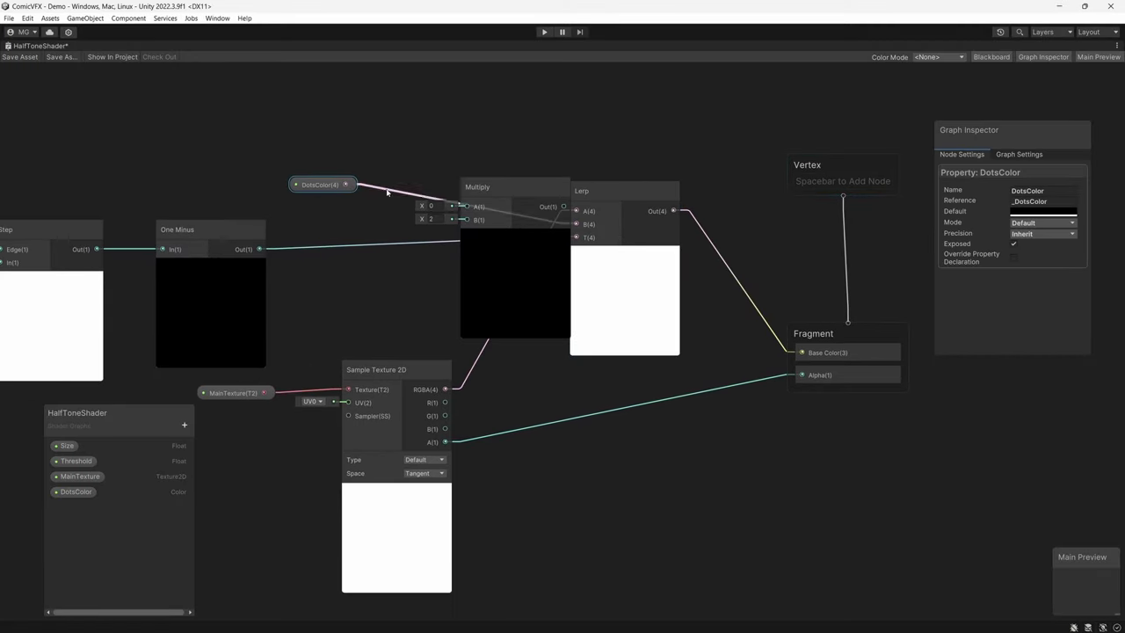
left_click_drag(491, 189, 446, 178)
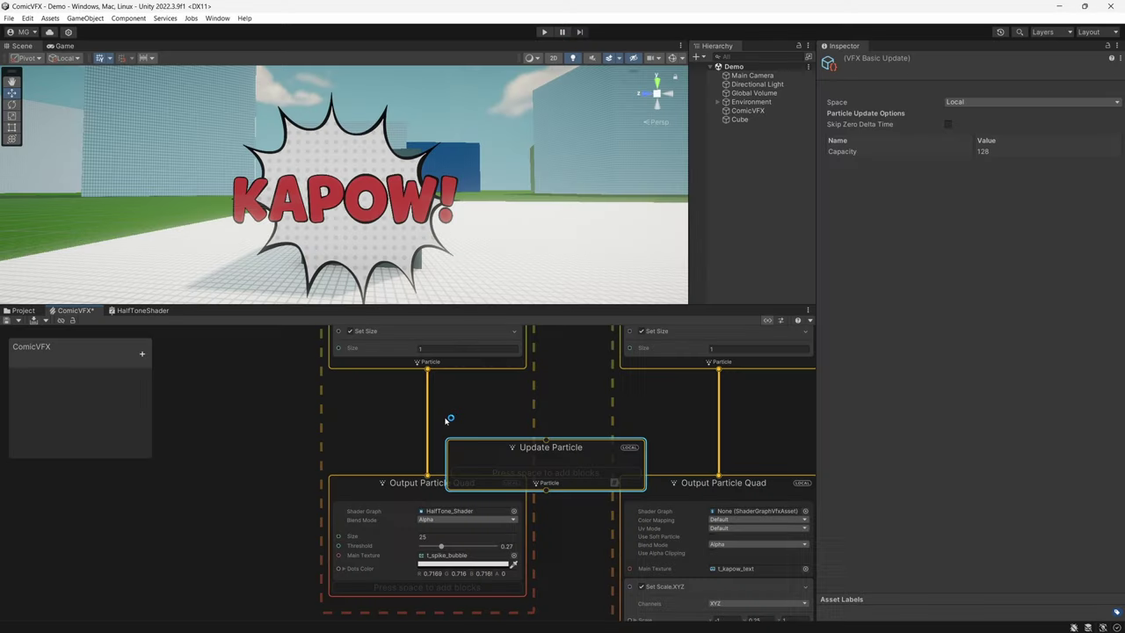
Place the Update Particle context in the bubble system and add a Multiply Scale over Life block to its Output Particle Quad
left_click_drag(536, 488, 352, 435)
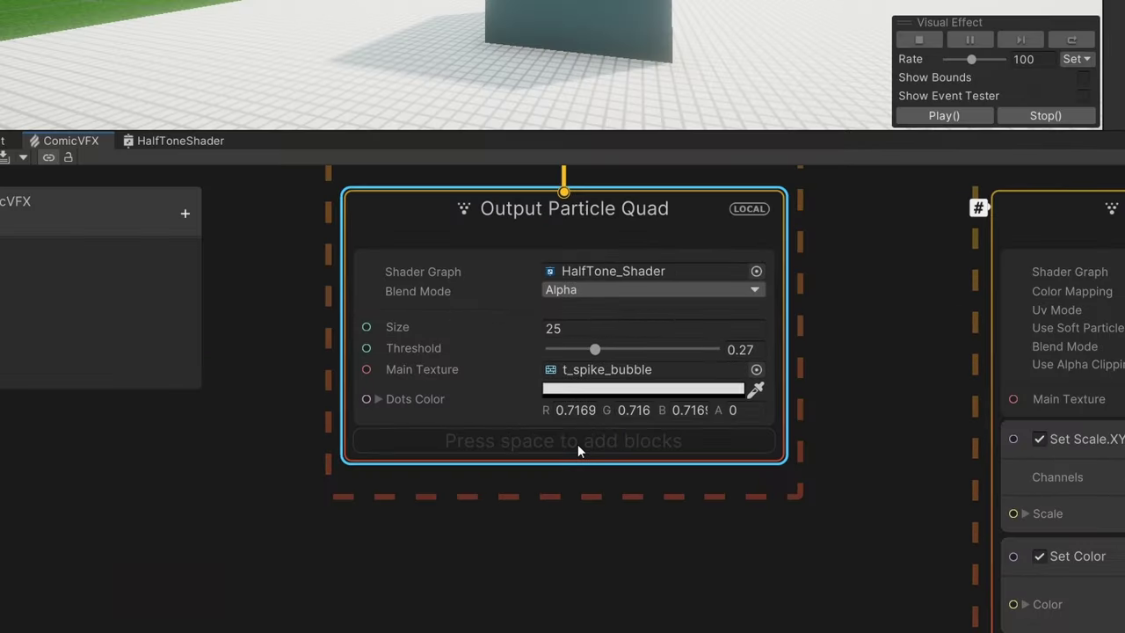
key("space")
type("multipla")
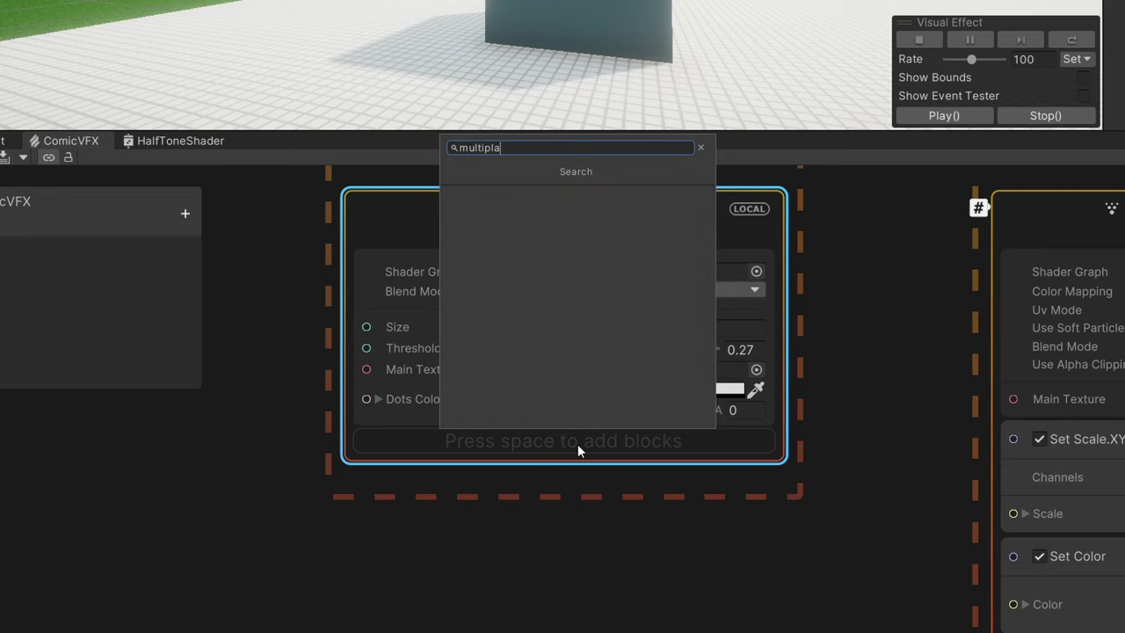
key("BackSpace")
type("y scale")
key("Down")
key("Return")
Paste an AnimationCurve node, connect it to the bubble block's Scale_x, Scale_y and Scale_z, and edit its curve
middle_click_drag(817, 573, 966, 512)
key("ctrl+v")
left_click_drag(607, 471, 270, 492)
left_click_drag(409, 508, 516, 502)
left_click(324, 508)
right_click(260, 464)
left_click(318, 301)
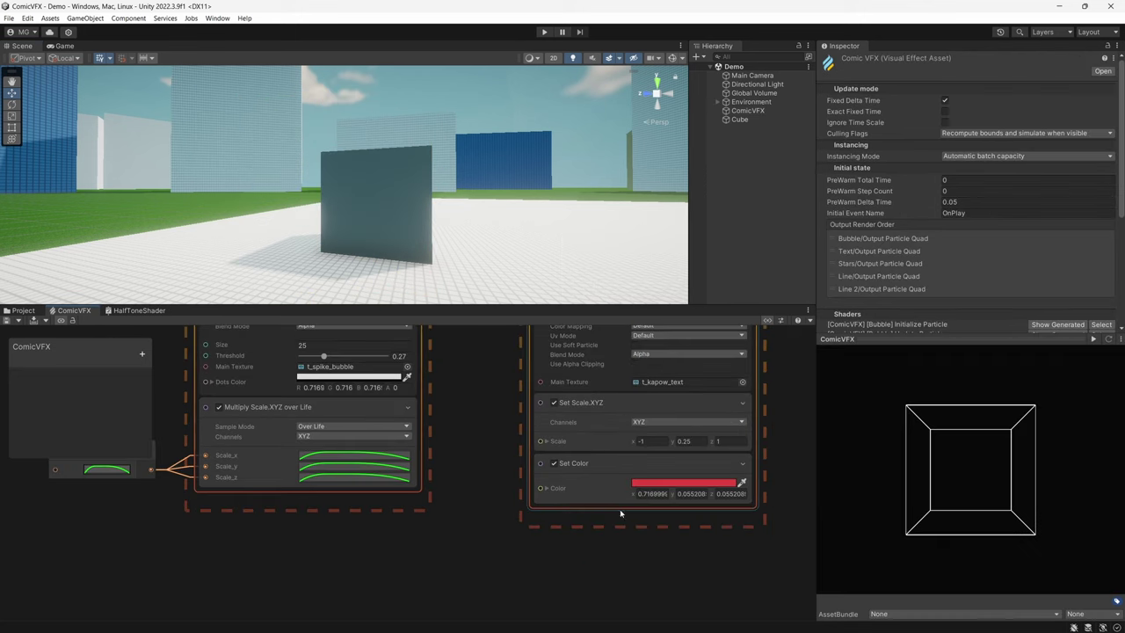
Add a Multiply Scale over Life block to the KAPOW text's Output Particle Quad
key("space")
type("multiply scal")
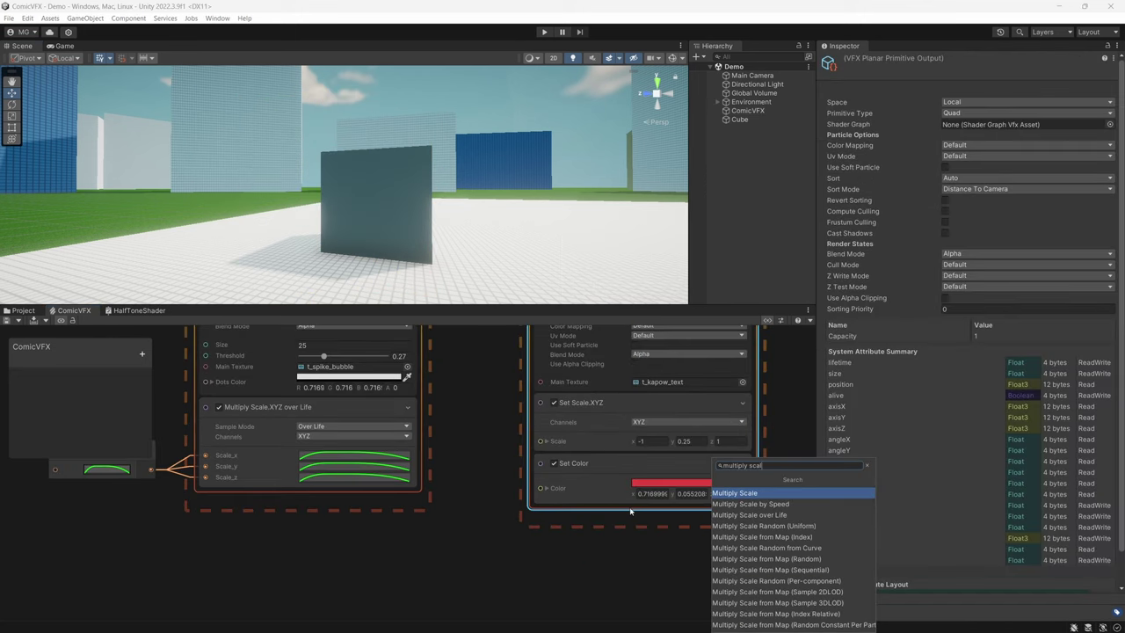
key("Return")
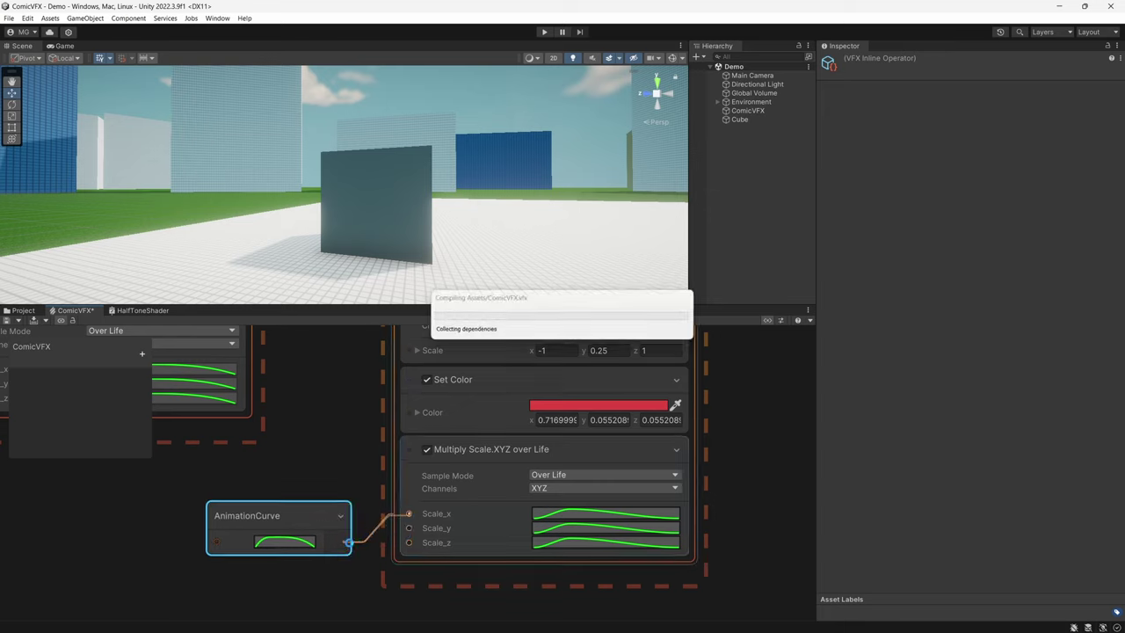
Reshape the AnimationCurve driving the KAPOW text's scale and replay the ComicVFX effect to check the animation
left_click(304, 536)
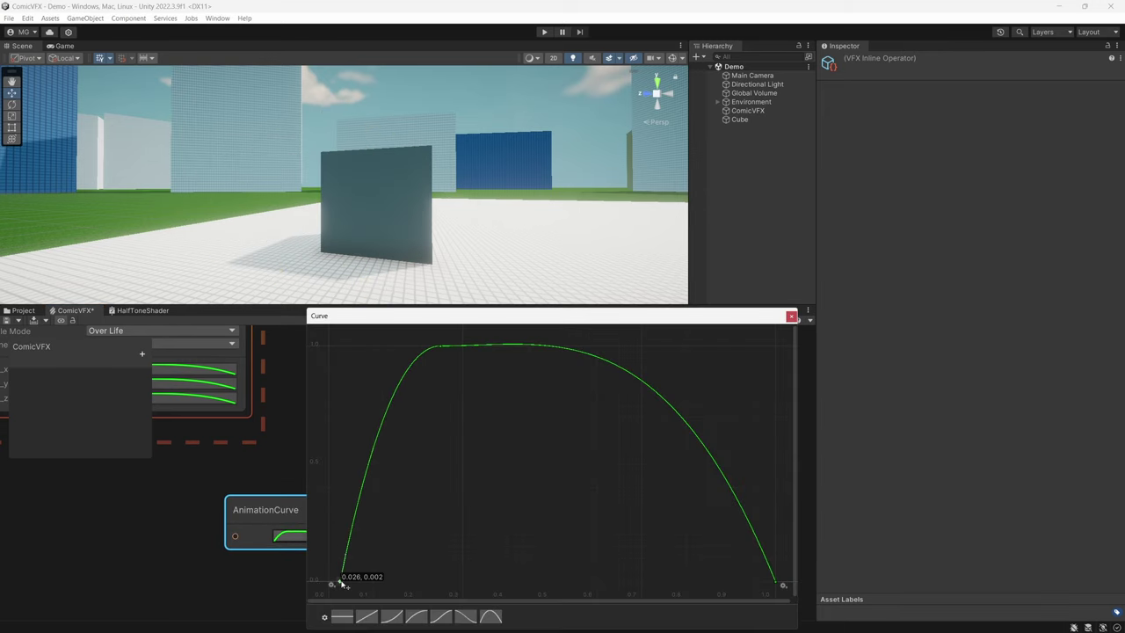
left_click_drag(440, 345, 418, 382)
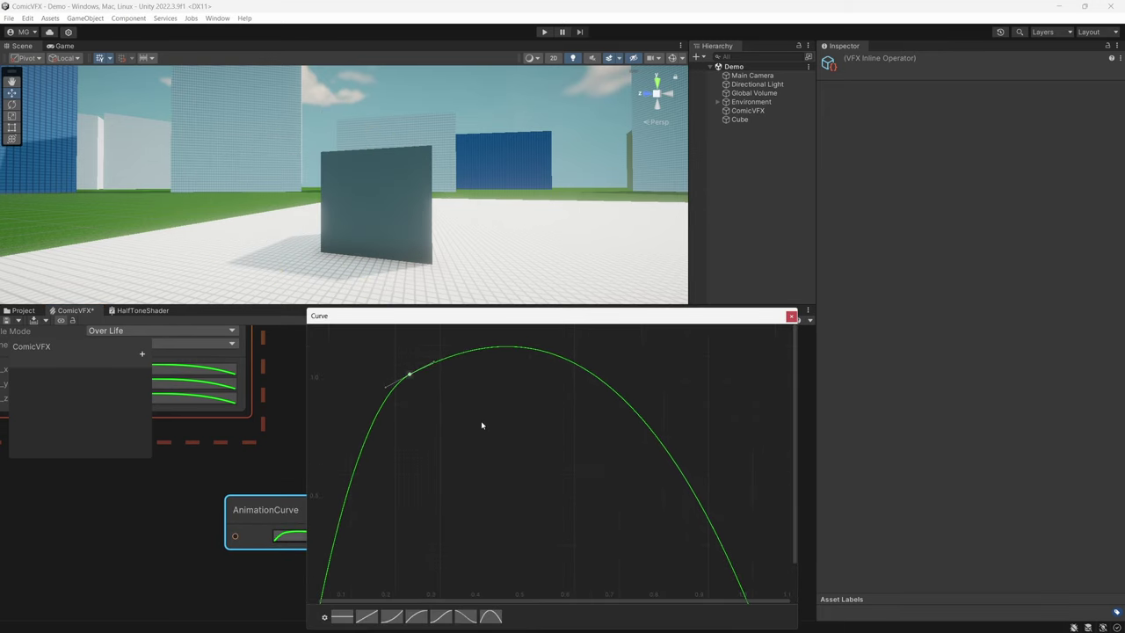
left_click(761, 108)
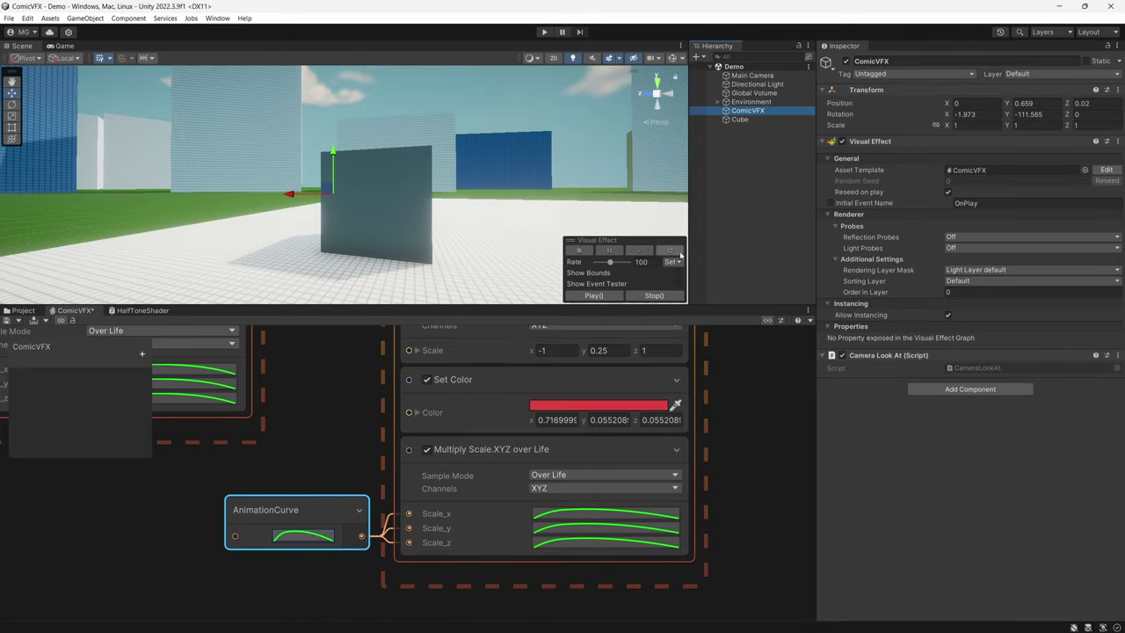
left_click(666, 251)
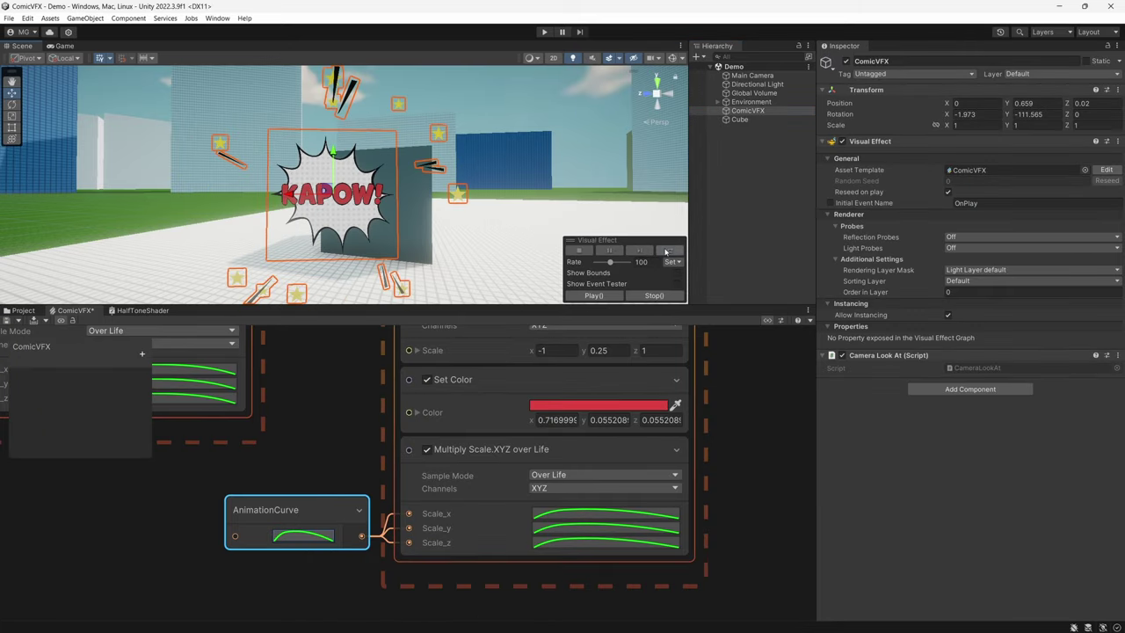
left_click(304, 536)
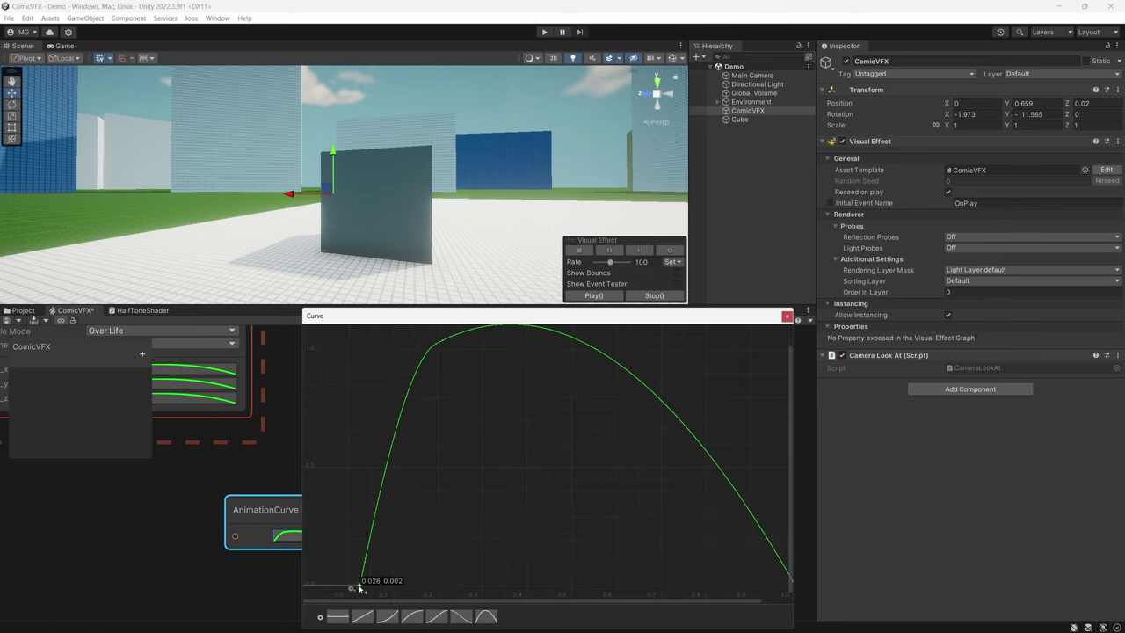
left_click(597, 295)
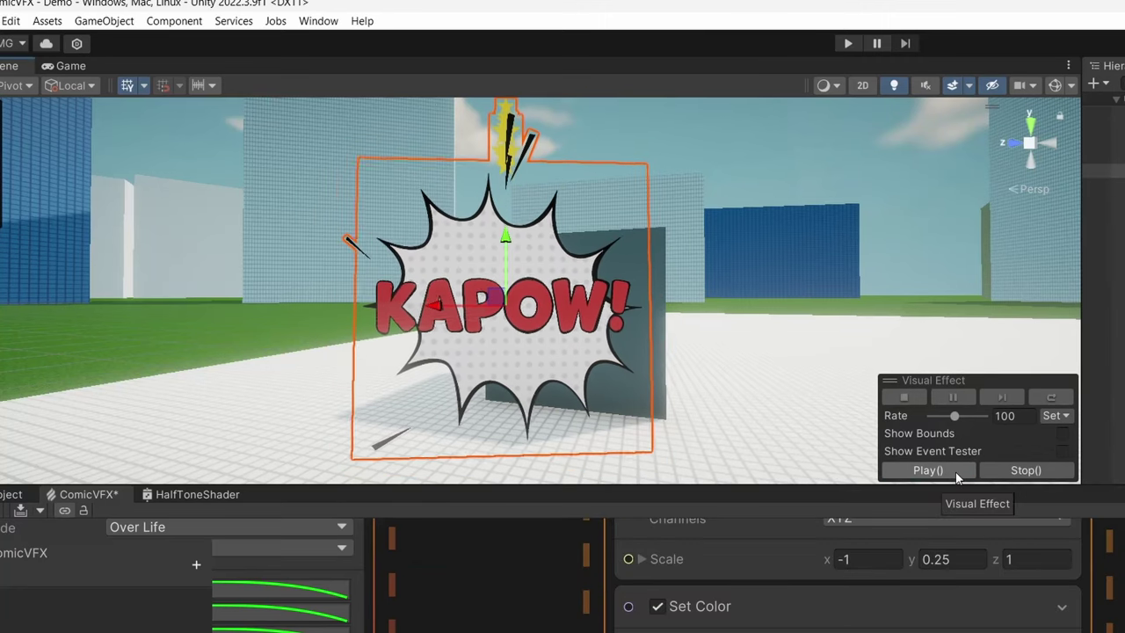
Replay the ComicVFX effect several times to check how the bubble and KAPOW text scale over their lifetime
left_click(948, 470)
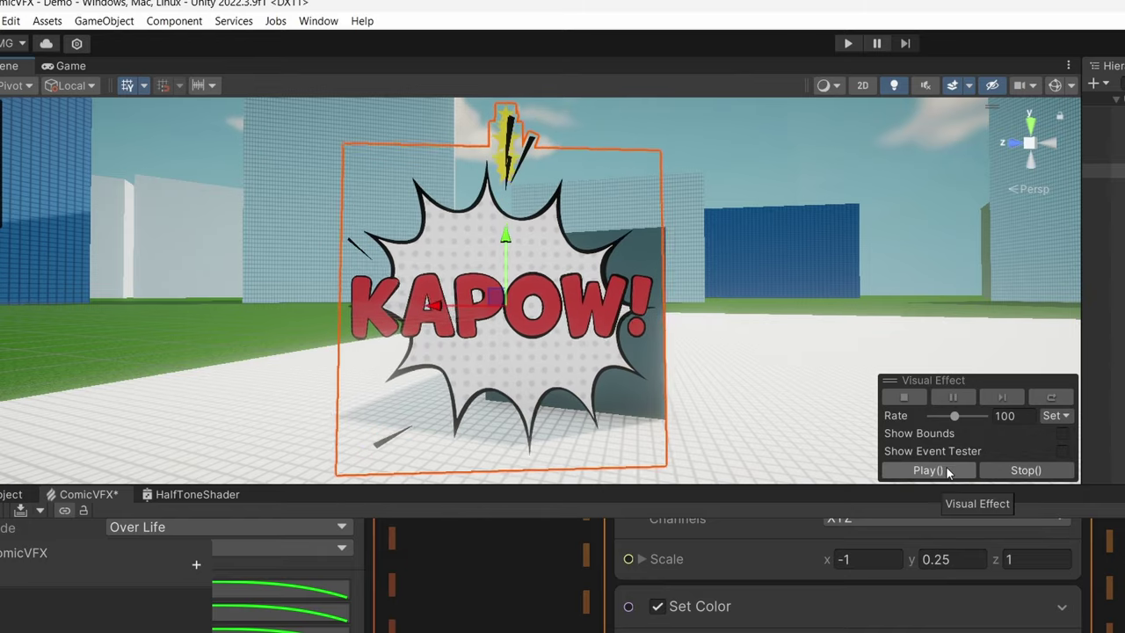
left_click(944, 471)
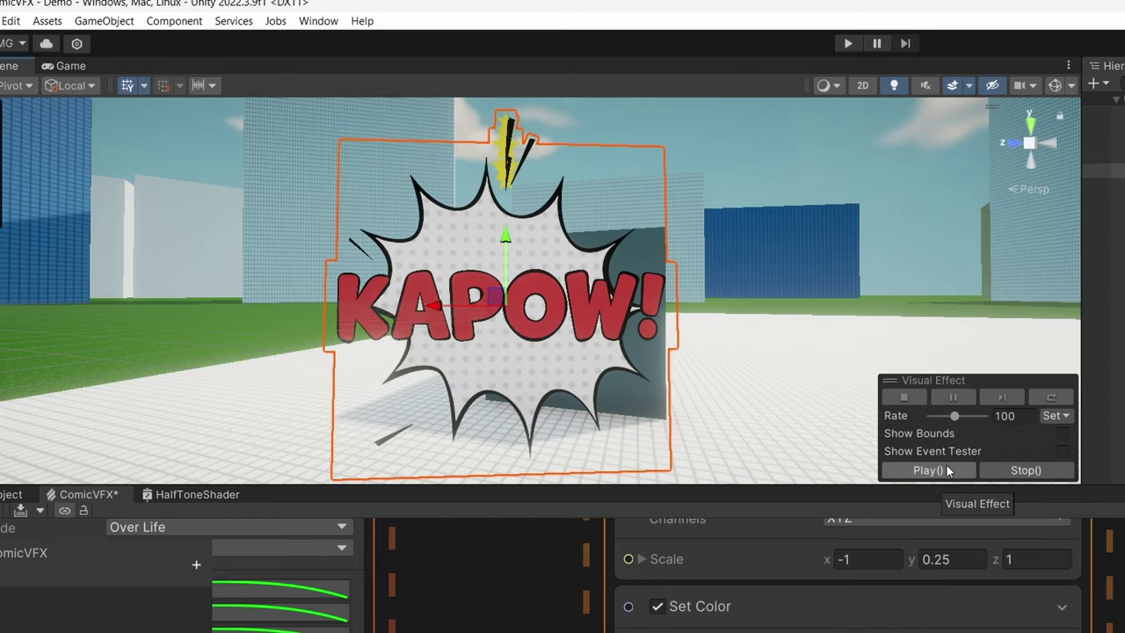
left_click(945, 471)
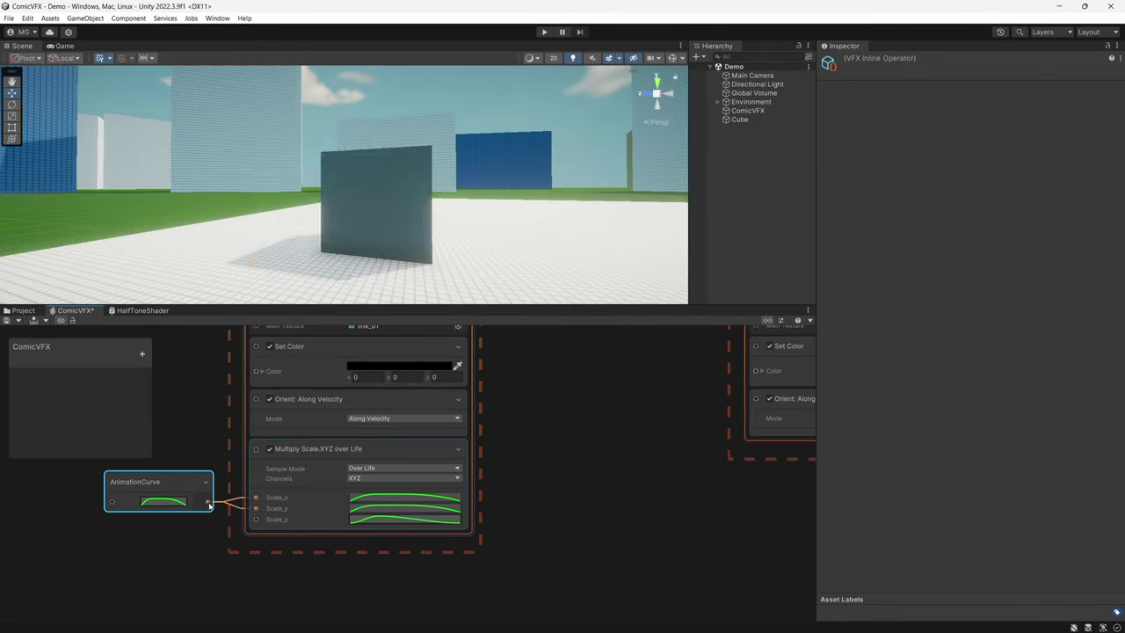
Delete the end key of the AnimationCurve driving the line particles' scale over life
left_click(163, 501)
right_click(638, 582)
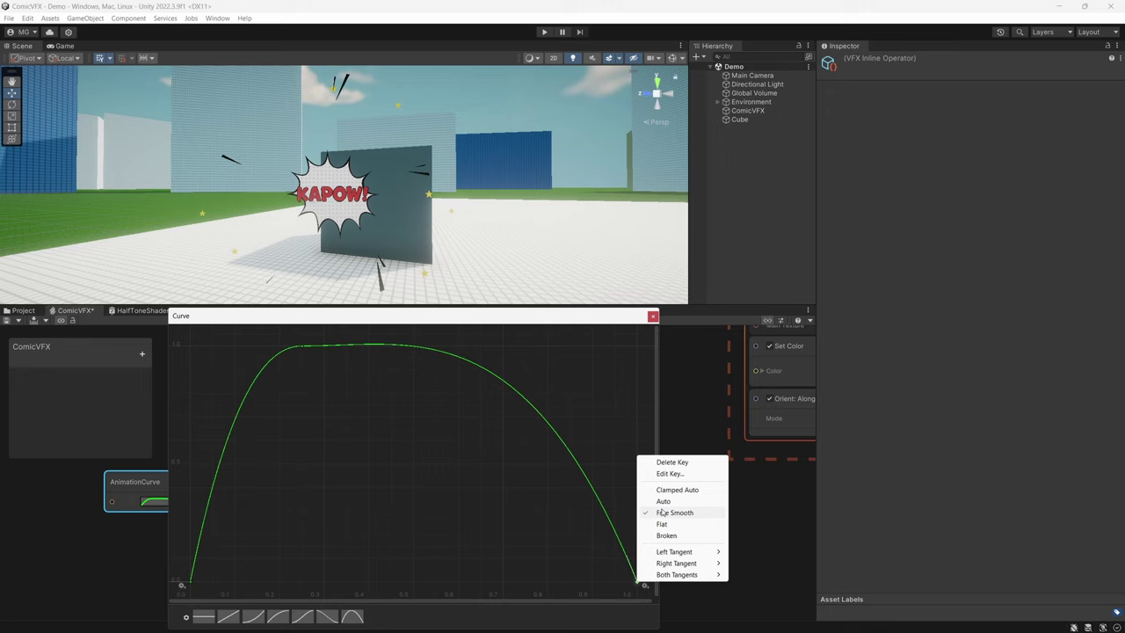
left_click(671, 462)
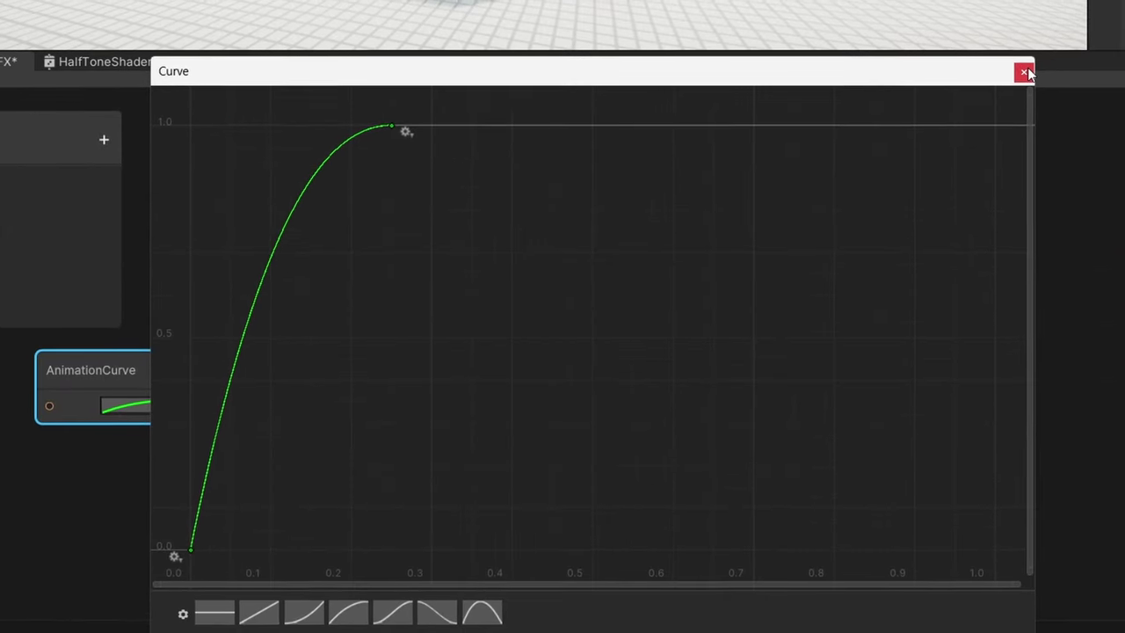
Add a Multiply Color over Life (Gradient) block to the line particles' output and set its Color Mode to Alpha
type("f")
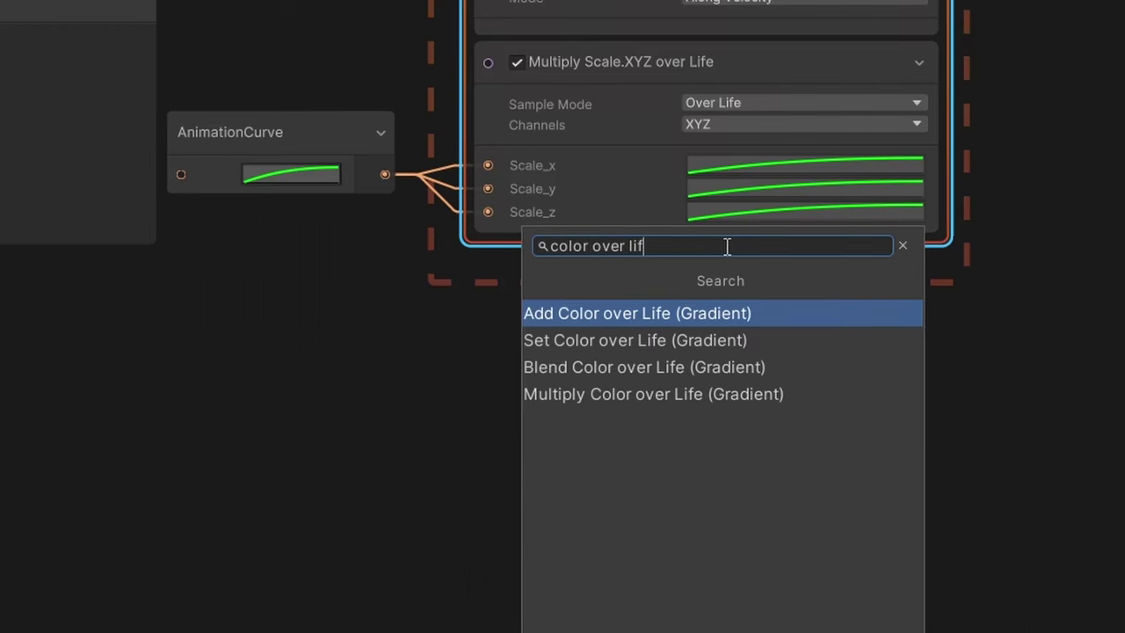
key("Down")
key("Down")
key("Down")
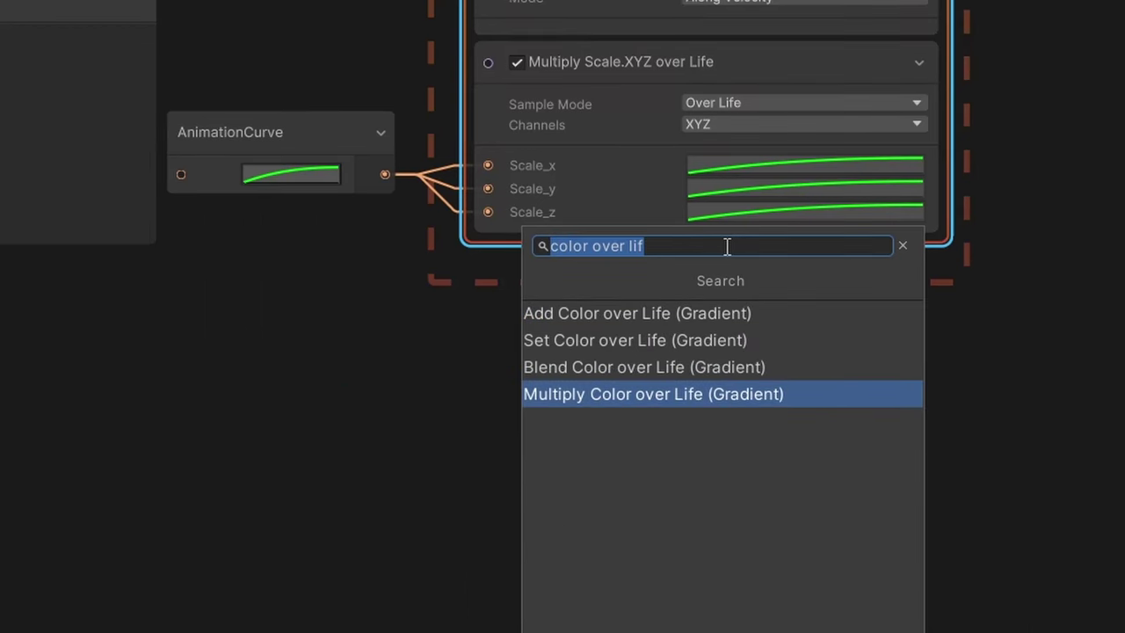
left_click(891, 396)
left_click(792, 321)
left_click(771, 378)
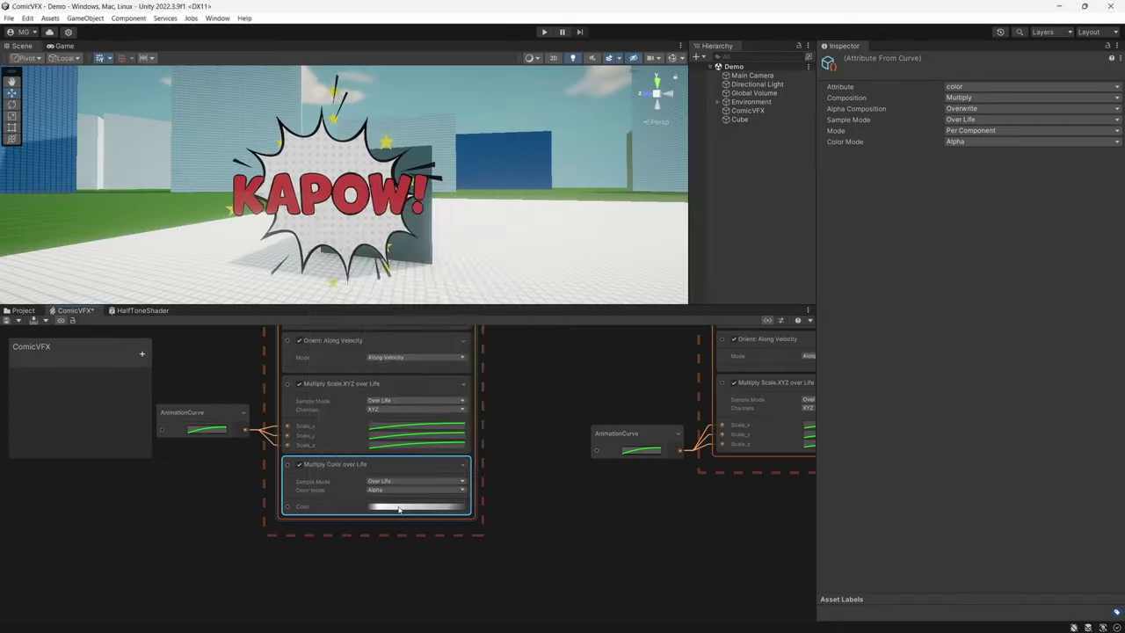
Set the Multiply Color over Life gradient's starting alpha to 255 at 0% and replay the effect
left_click(399, 509)
left_click(317, 220)
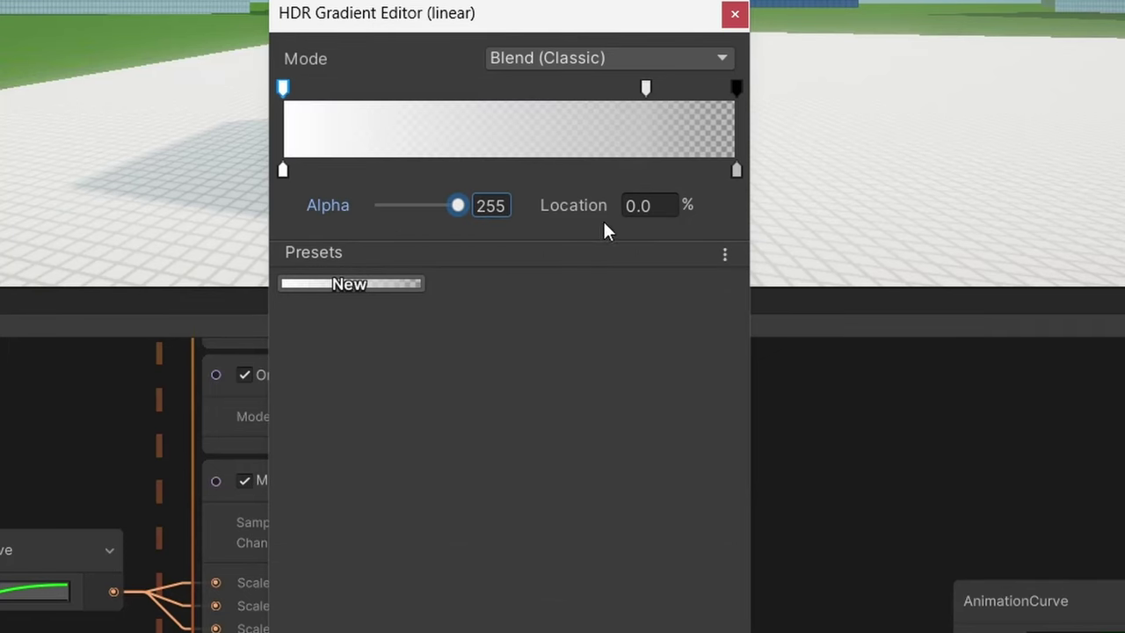
left_click(735, 13)
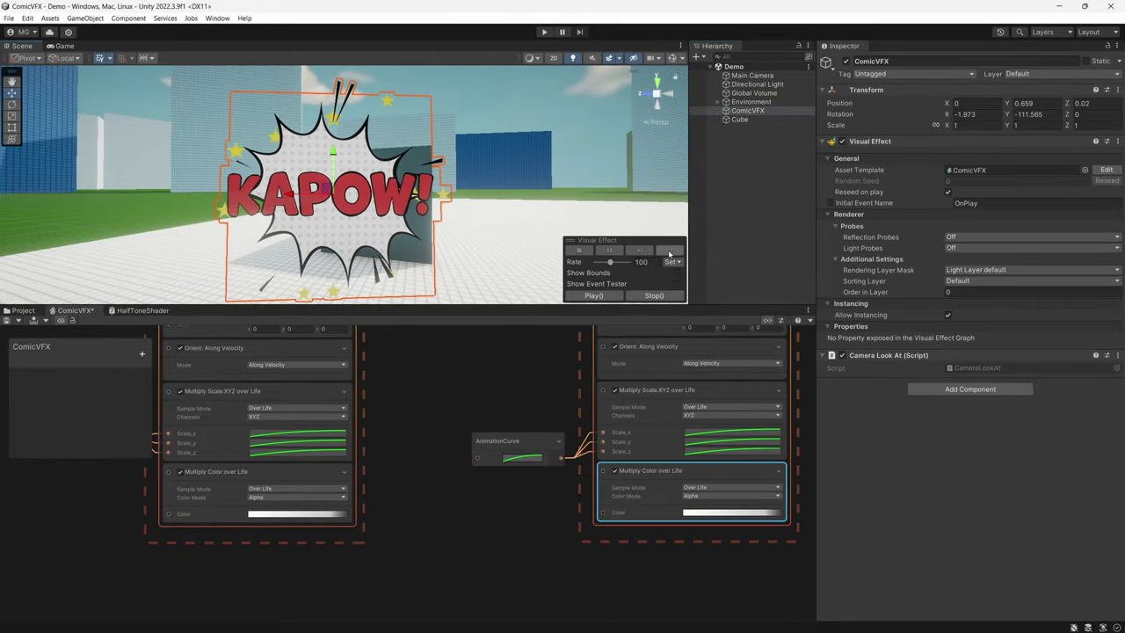
left_click(669, 252)
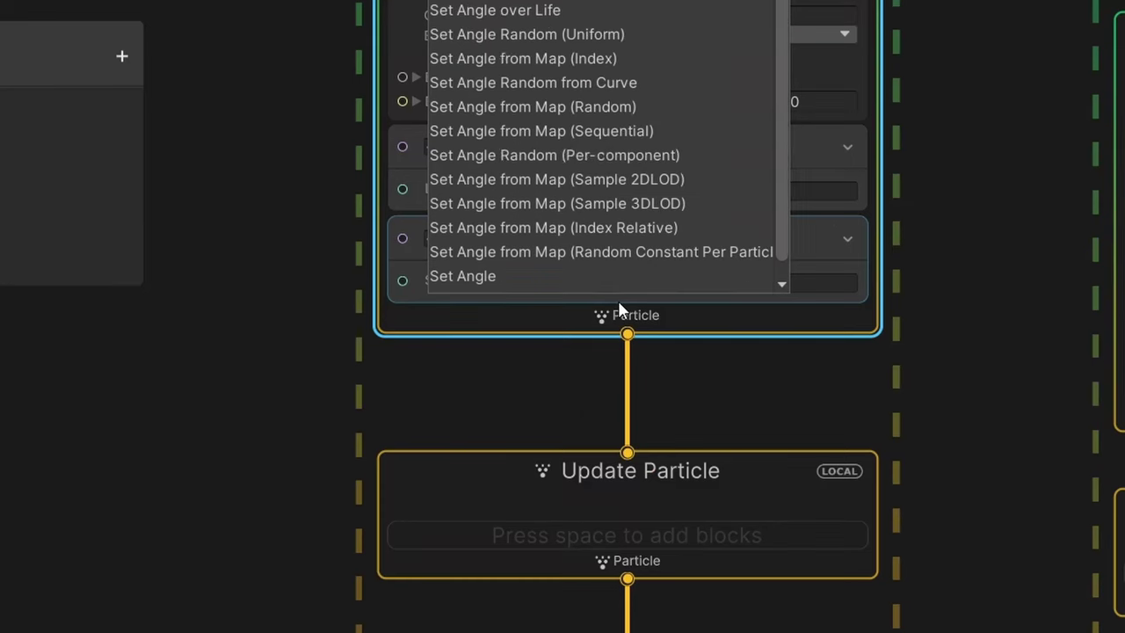
Add a Set Angle Random (Uniform) block on channel Z to a single-particle system's Initialize Particle, from -20 to 20, and replay the effect
key("Return")
left_click(661, 376)
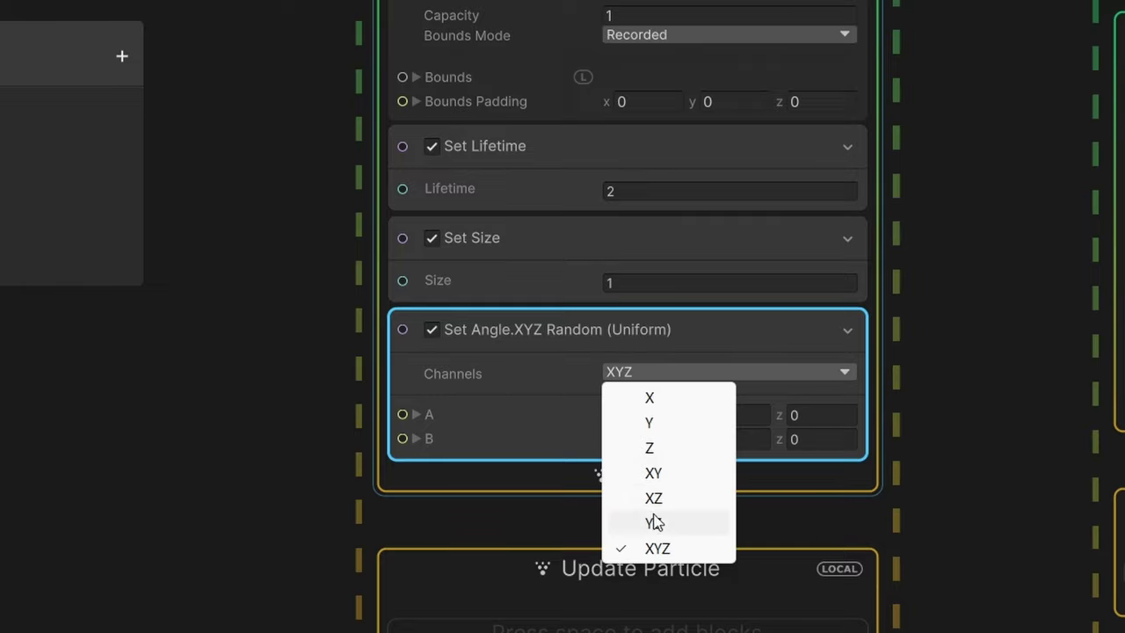
left_click(650, 448)
left_click(635, 417)
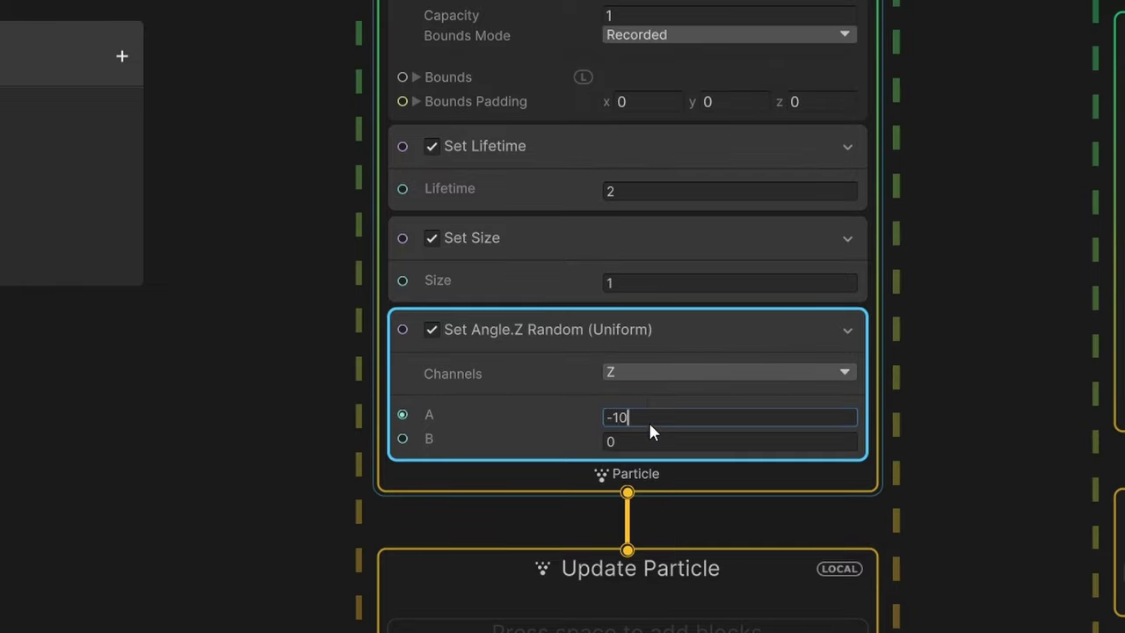
key("Tab")
type("20")
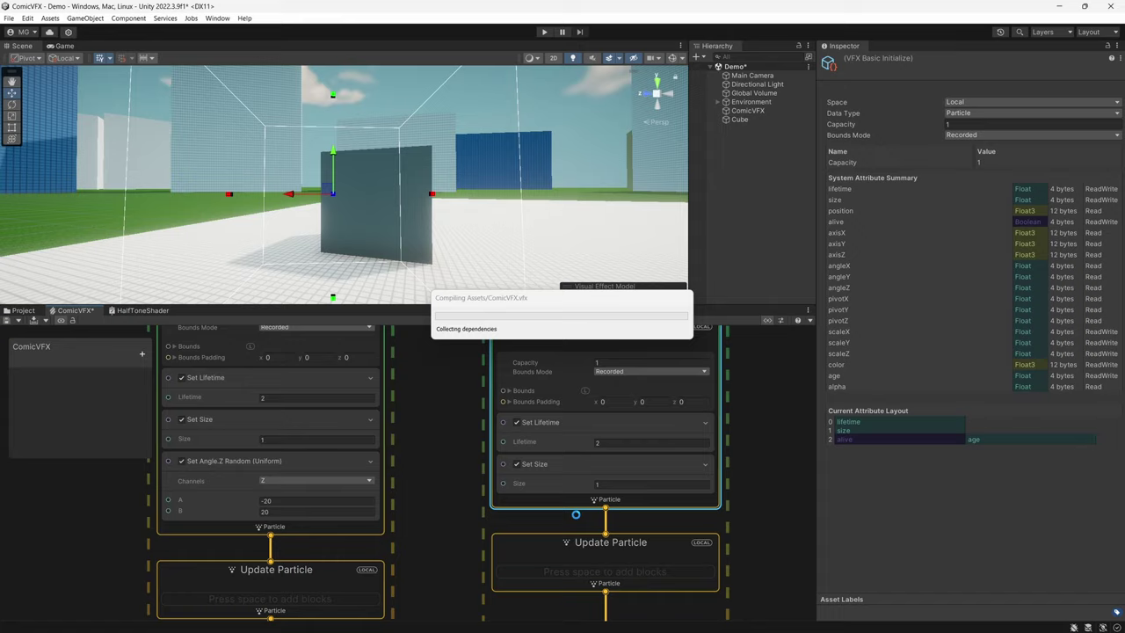
middle_click_drag(731, 525, 693, 484)
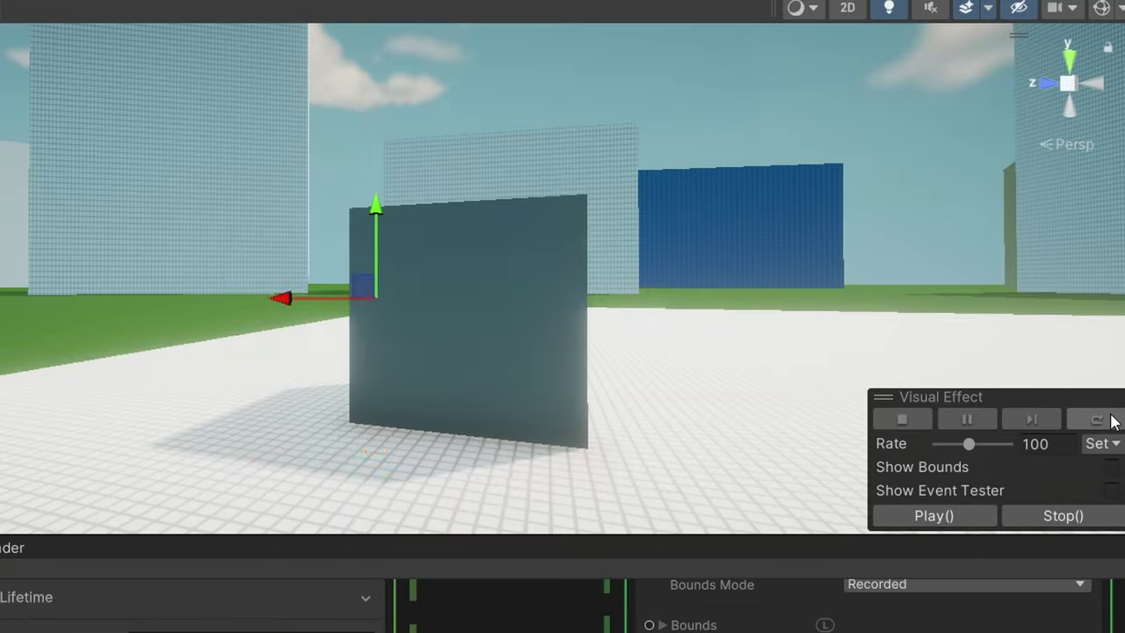
left_click(1112, 419)
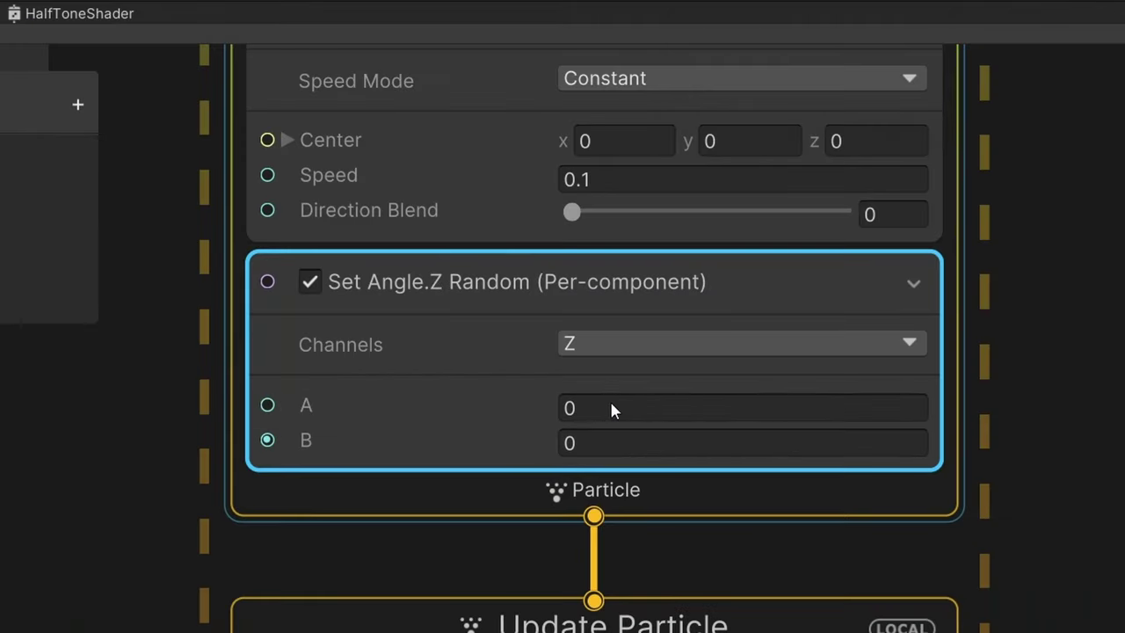
Enter a negative A value in the Set Angle.Z Random (Per-component) block of the particle system with speed 0.1
left_click(615, 400)
type("-")
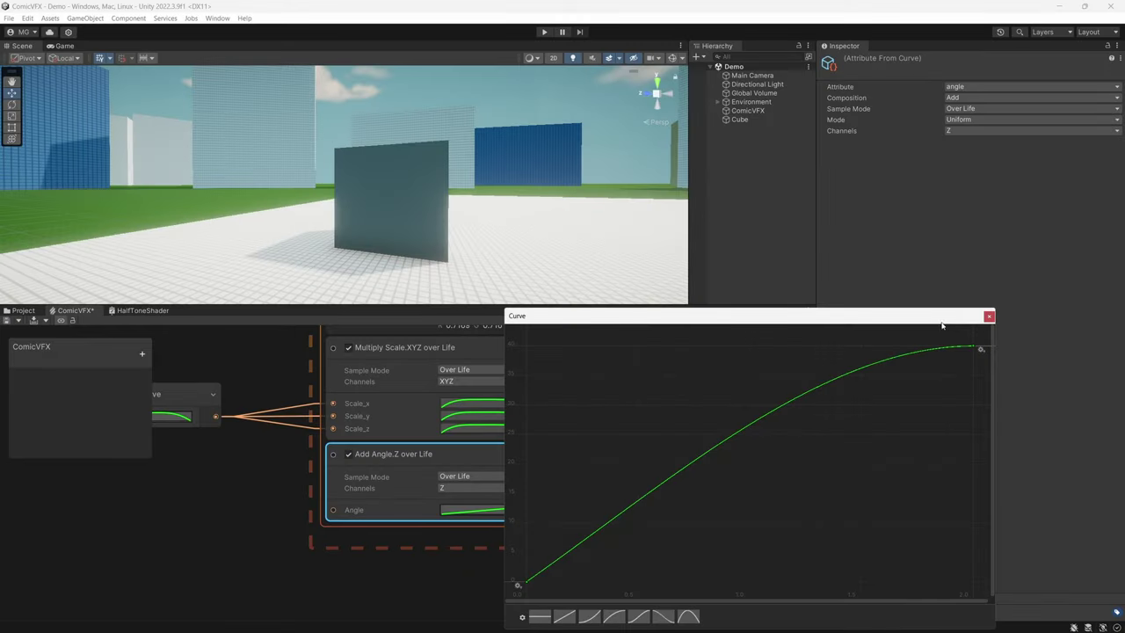
Finish editing the Add Angle.Z over Life curve, rising from 0 to 40, and inspect the effect in the scene from another angle
left_click_drag(910, 317, 968, 262)
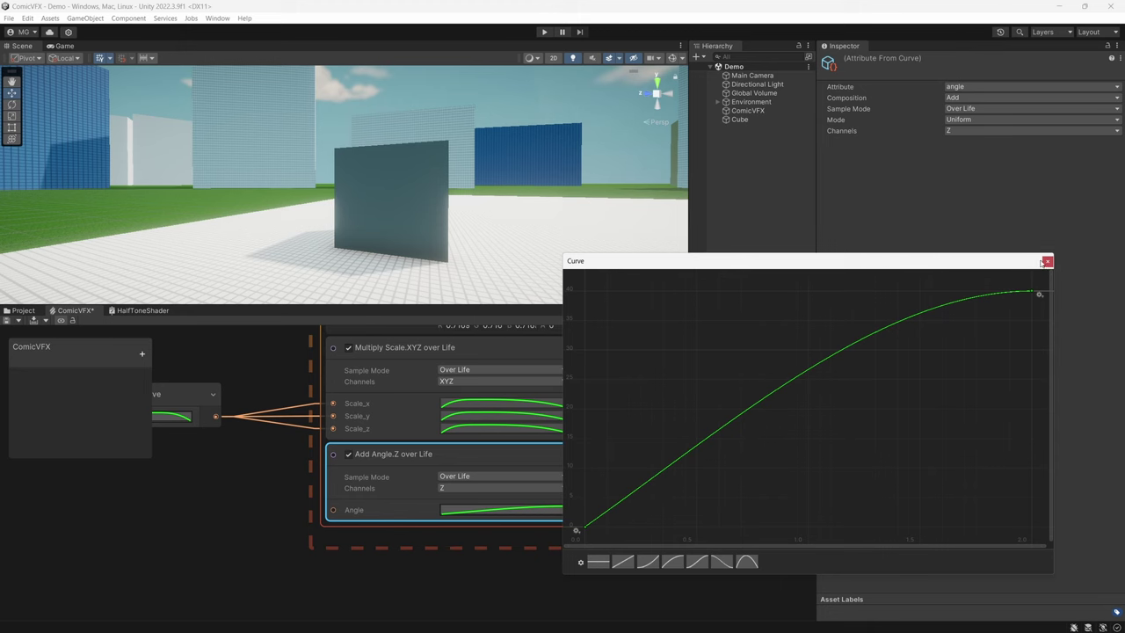
left_click(1046, 262)
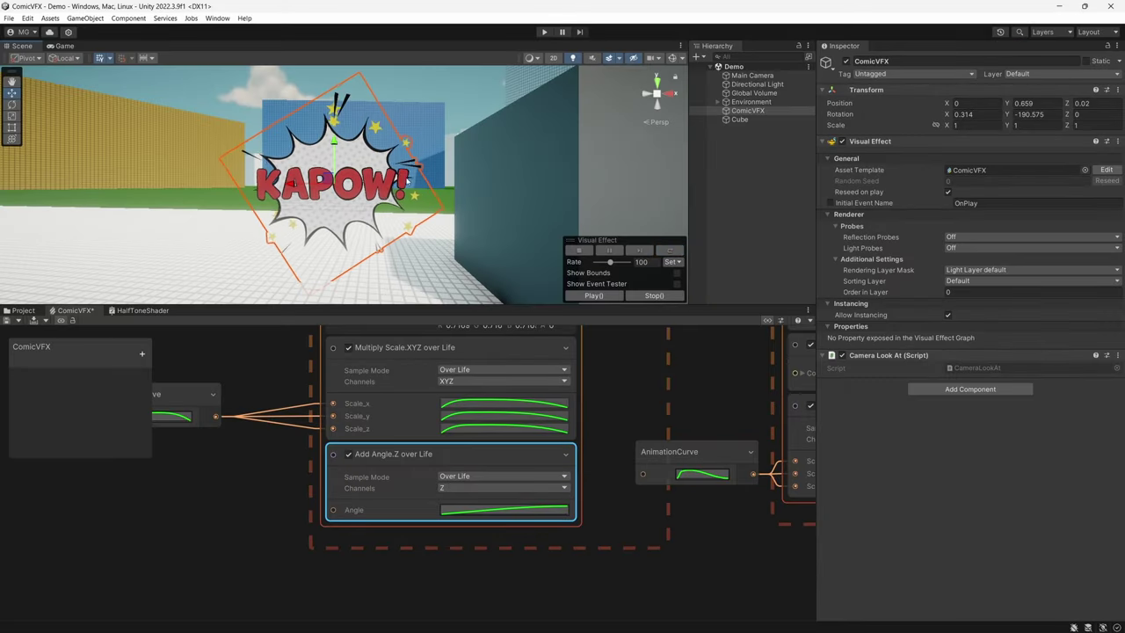
left_click_drag(407, 181, 390, 175, "alt")
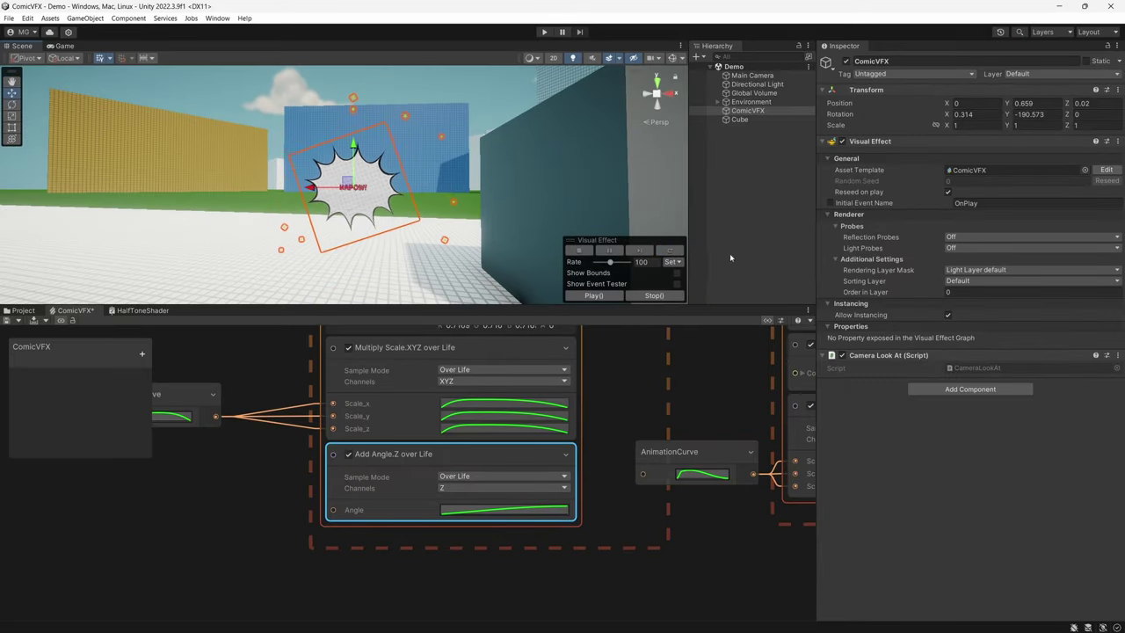